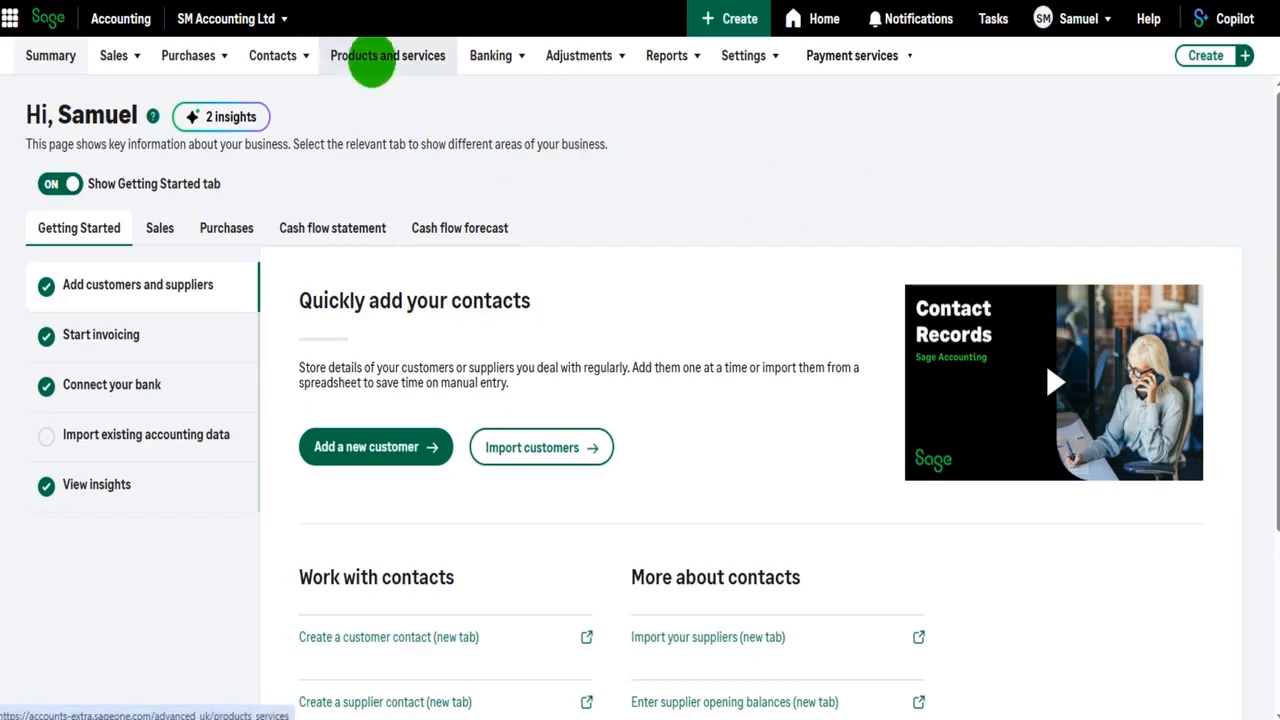
Start creating a new item in the products and services records
{"action": "left_click", "coordinate": [372, 60]}
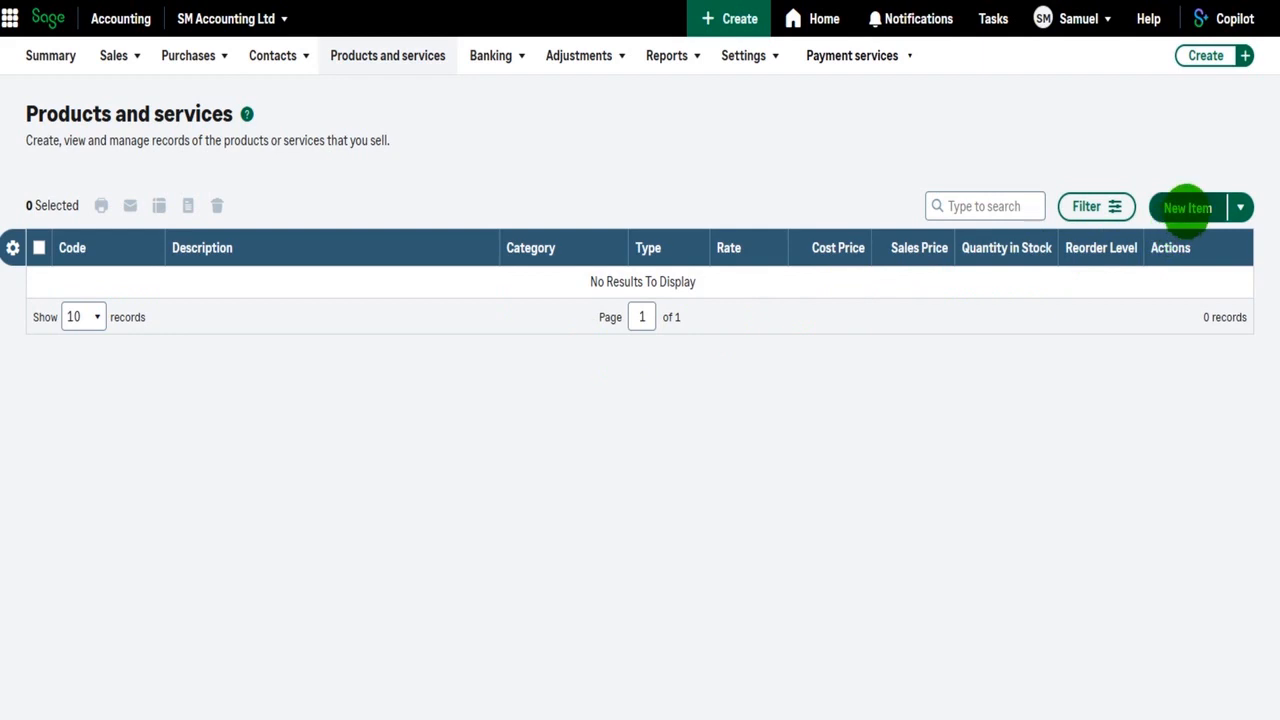
{"action": "left_click", "coordinate": [1188, 208]}
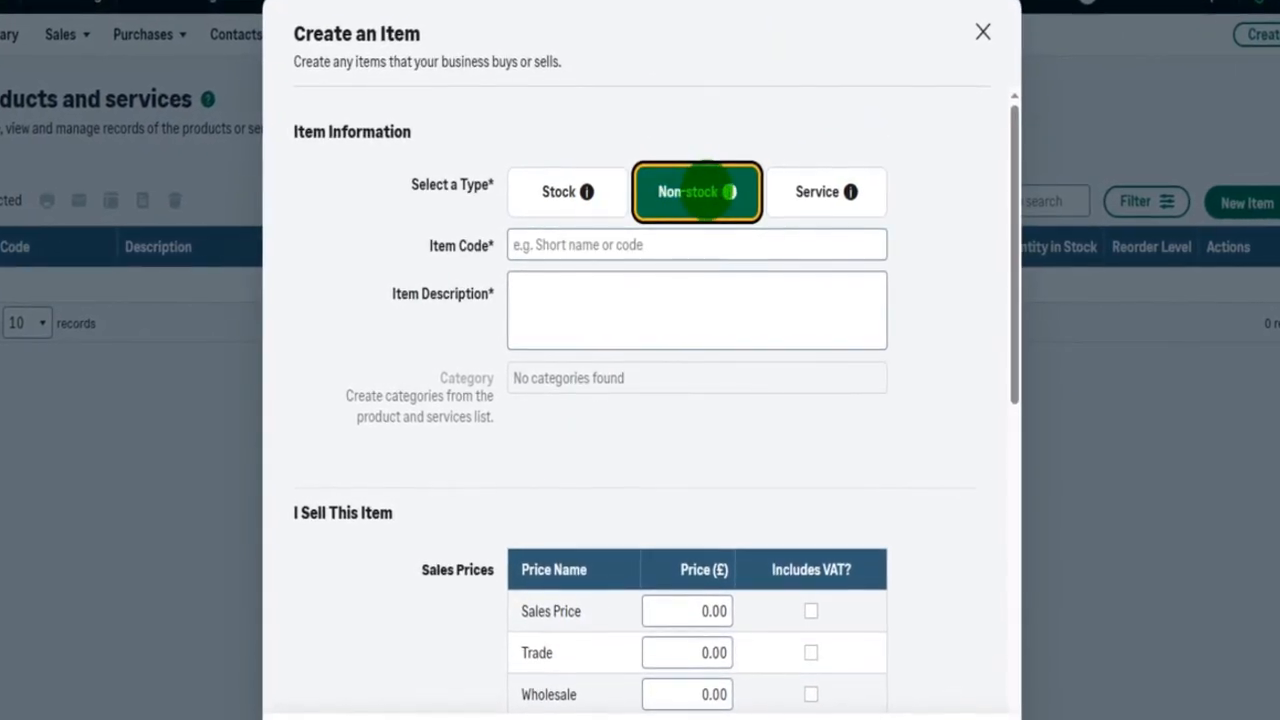
Compare the Service, Non-stock and Stock item types and settle on Stock for the new item
{"action": "left_click", "coordinate": [795, 197]}
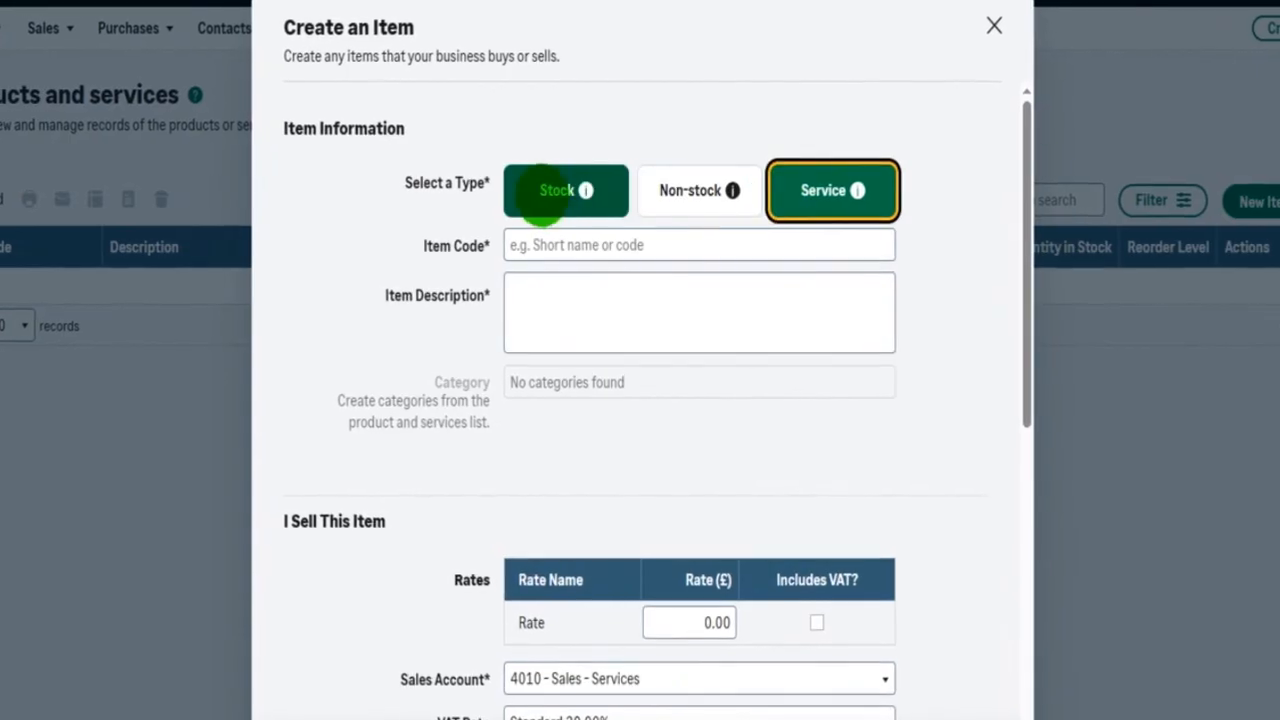
{"action": "left_click", "coordinate": [535, 200]}
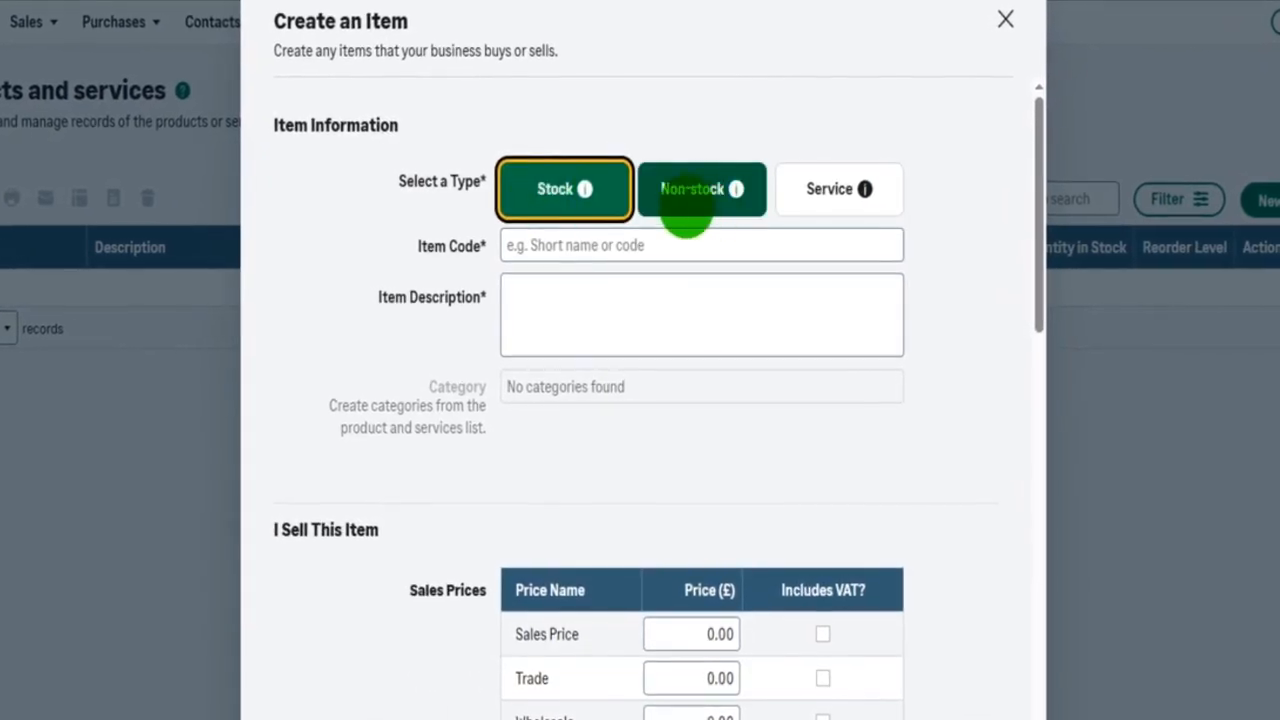
{"action": "left_click", "coordinate": [712, 210]}
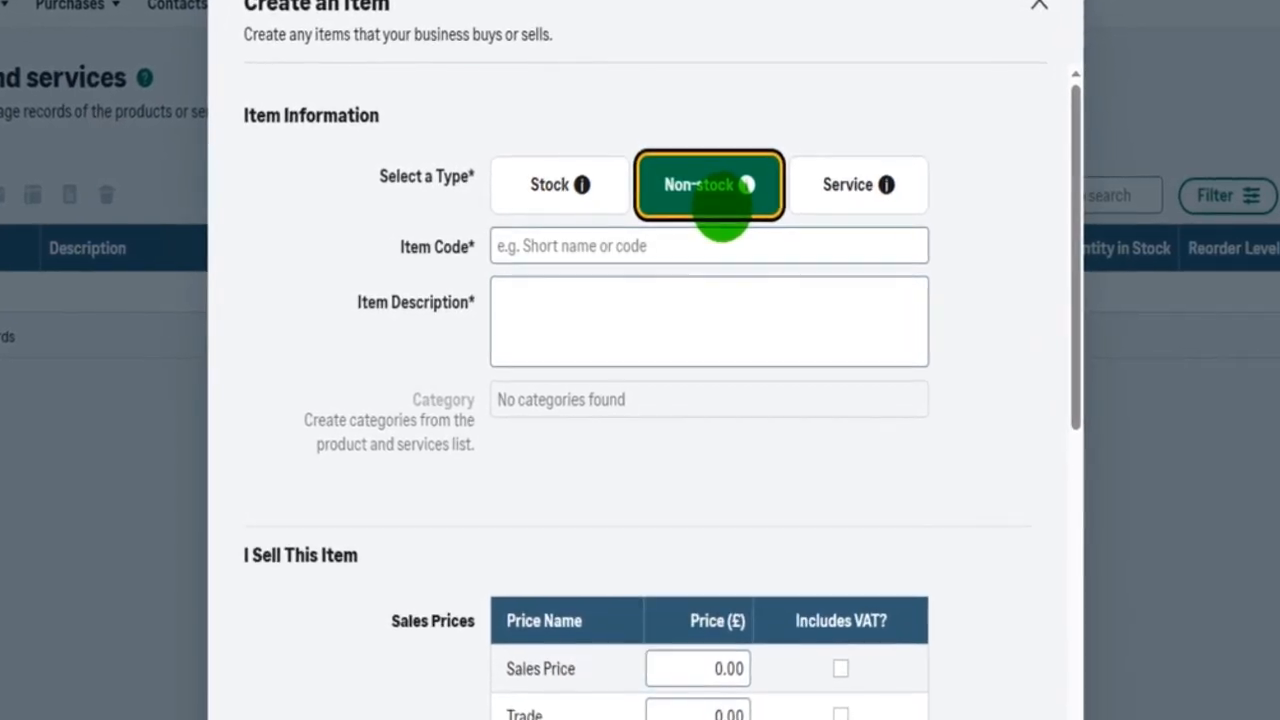
{"action": "left_click", "coordinate": [847, 200]}
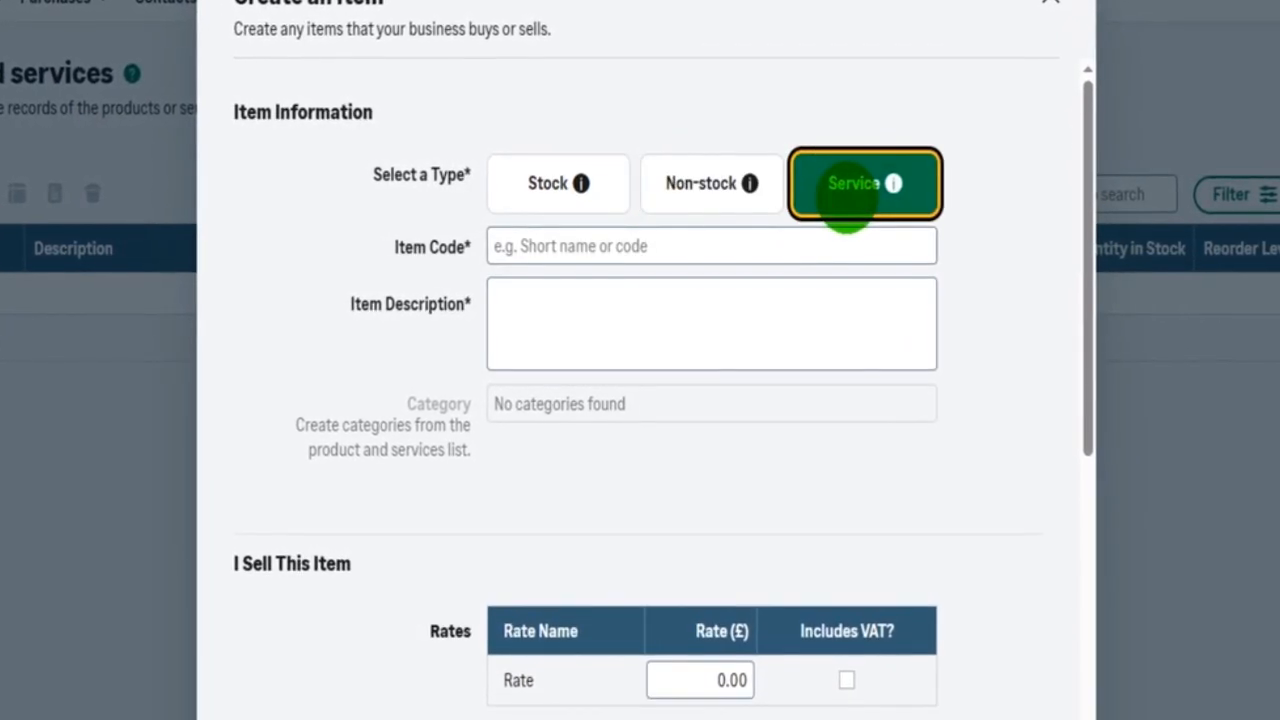
{"action": "left_click", "coordinate": [765, 198]}
{"action": "left_click", "coordinate": [833, 205]}
{"action": "left_click", "coordinate": [745, 186]}
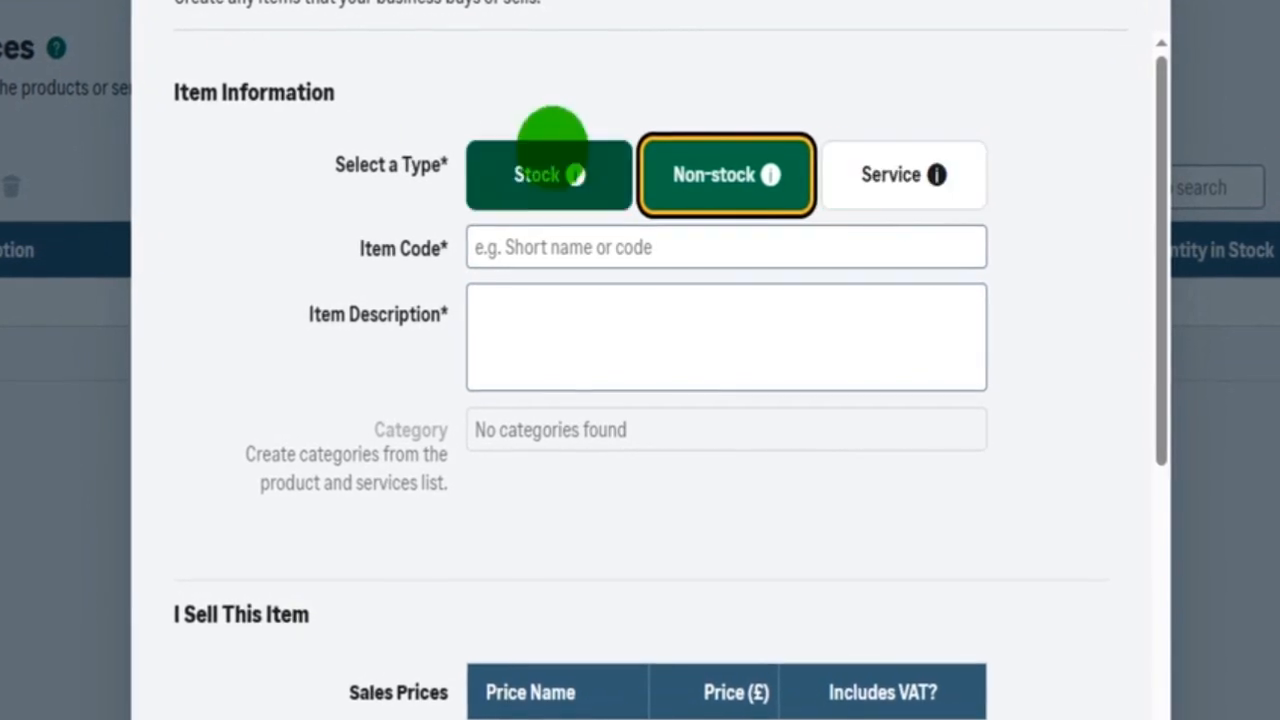
{"action": "left_click", "coordinate": [490, 166]}
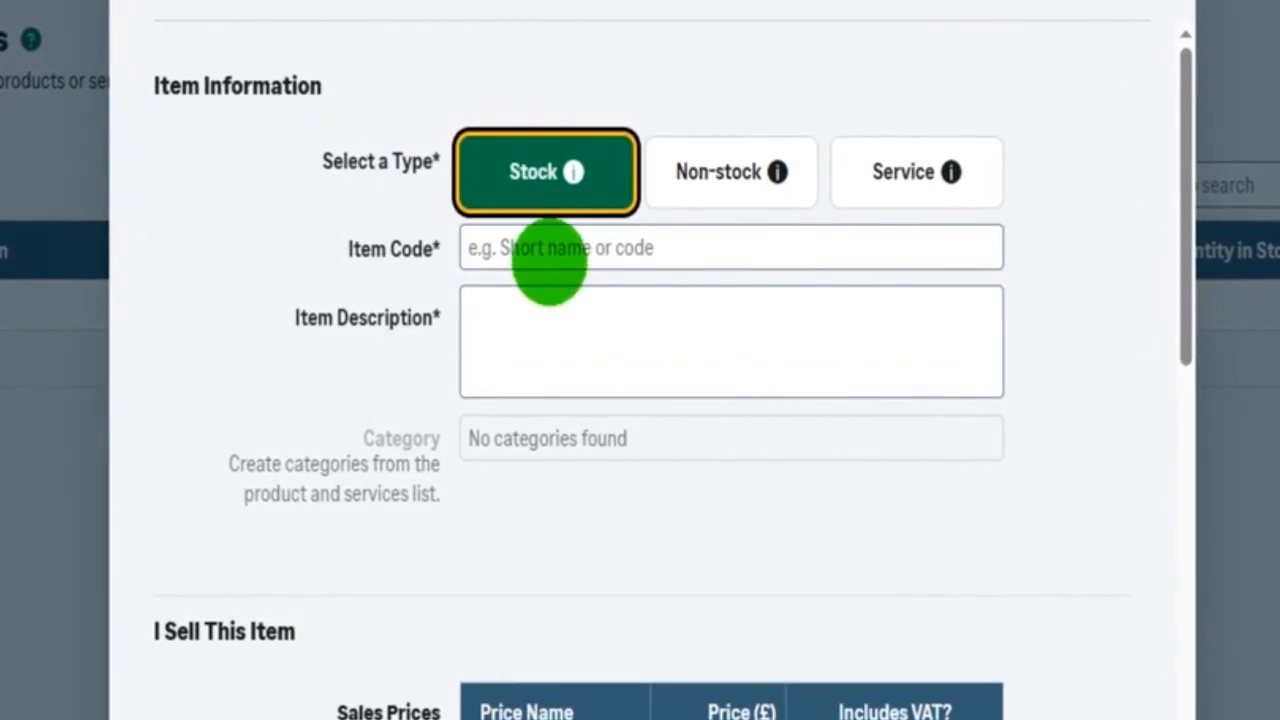
Enter 00583 as the item code
{"action": "left_click", "coordinate": [559, 248]}
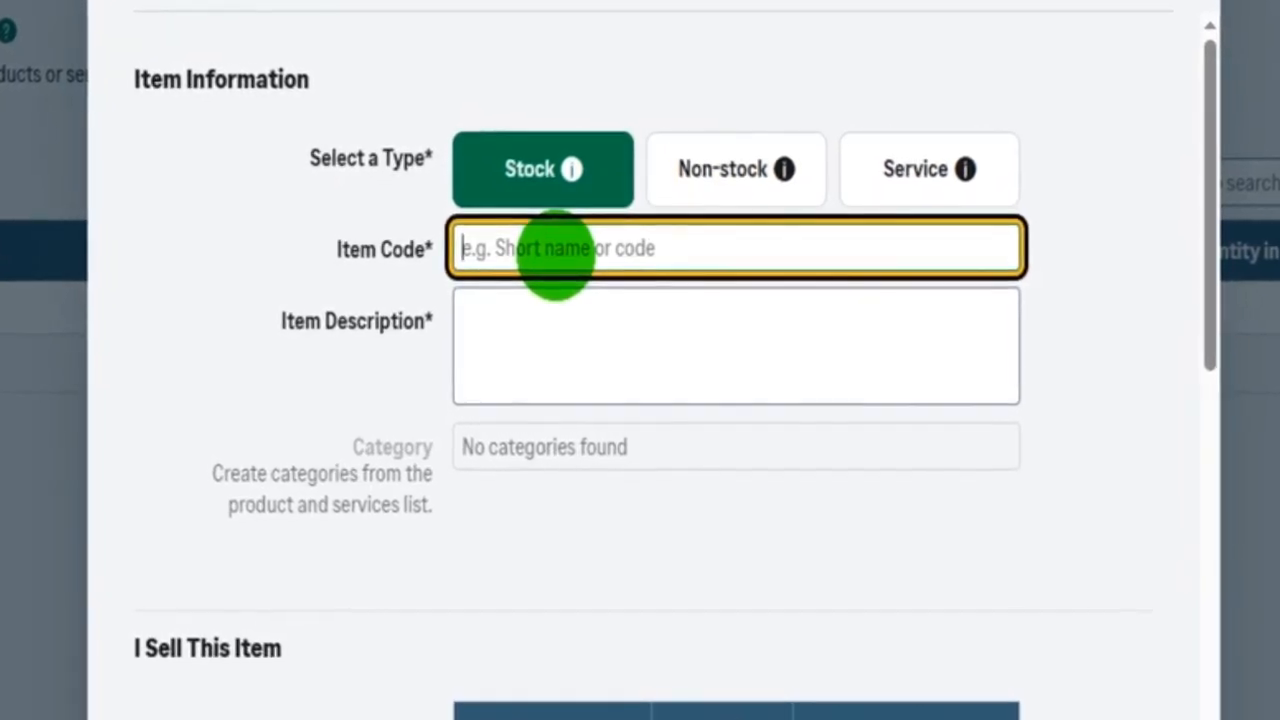
{"action": "type", "text": "00"}
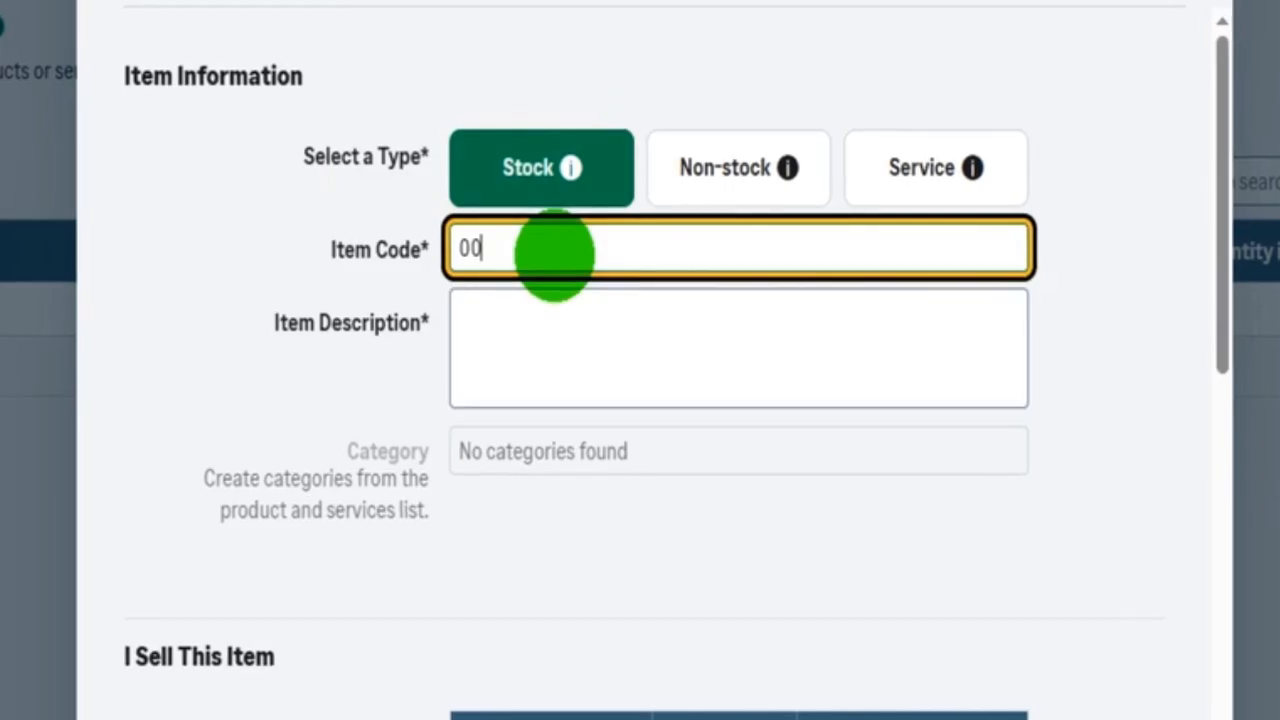
{"action": "type", "text": "583"}
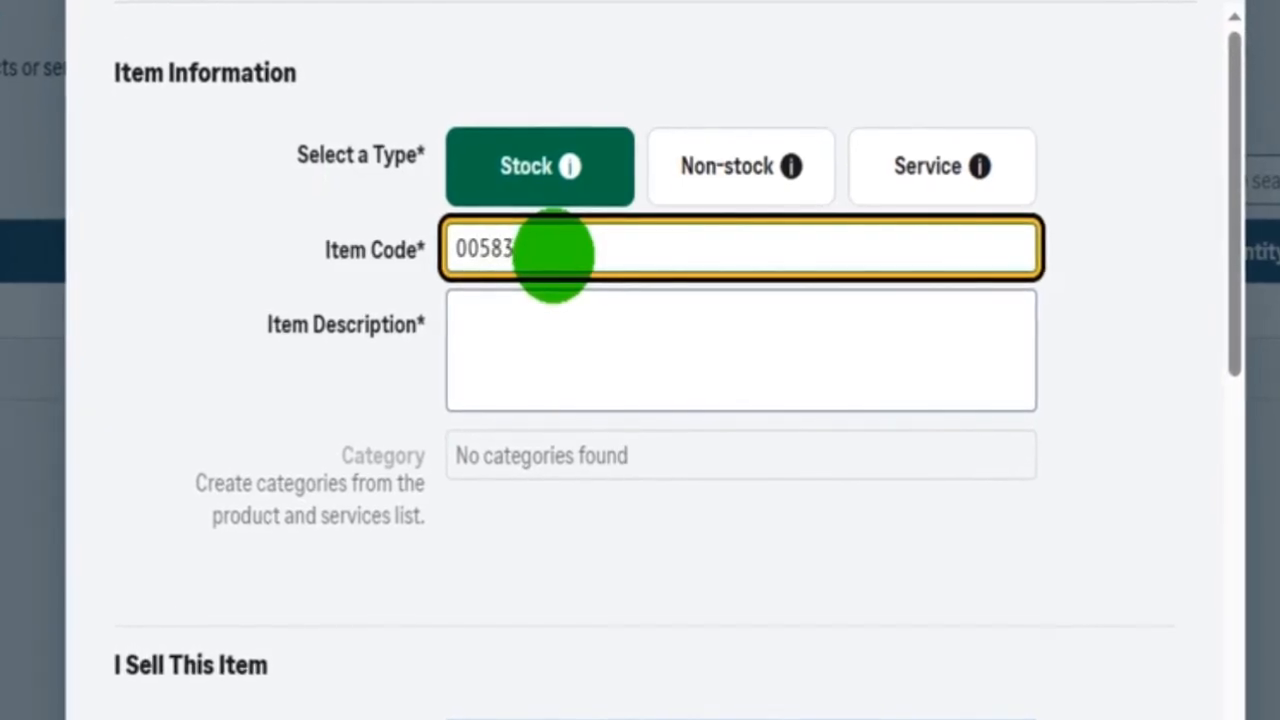
Set the item code to "Example Item 1" and the item description to "Example Item 1 Description"
{"action": "left_click", "coordinate": [554, 255]}
{"action": "left_click_drag", "start_coordinate": [480, 255], "coordinate": [386, 244]}
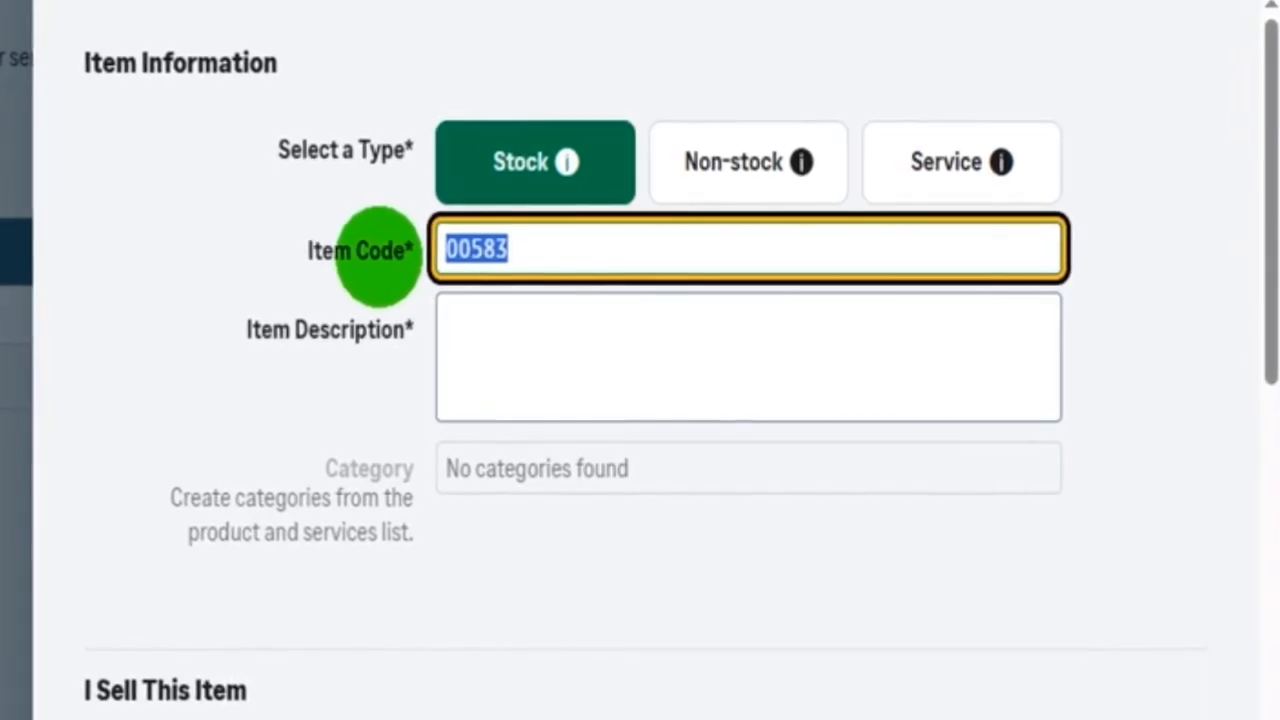
{"action": "type", "text": "Exa"}
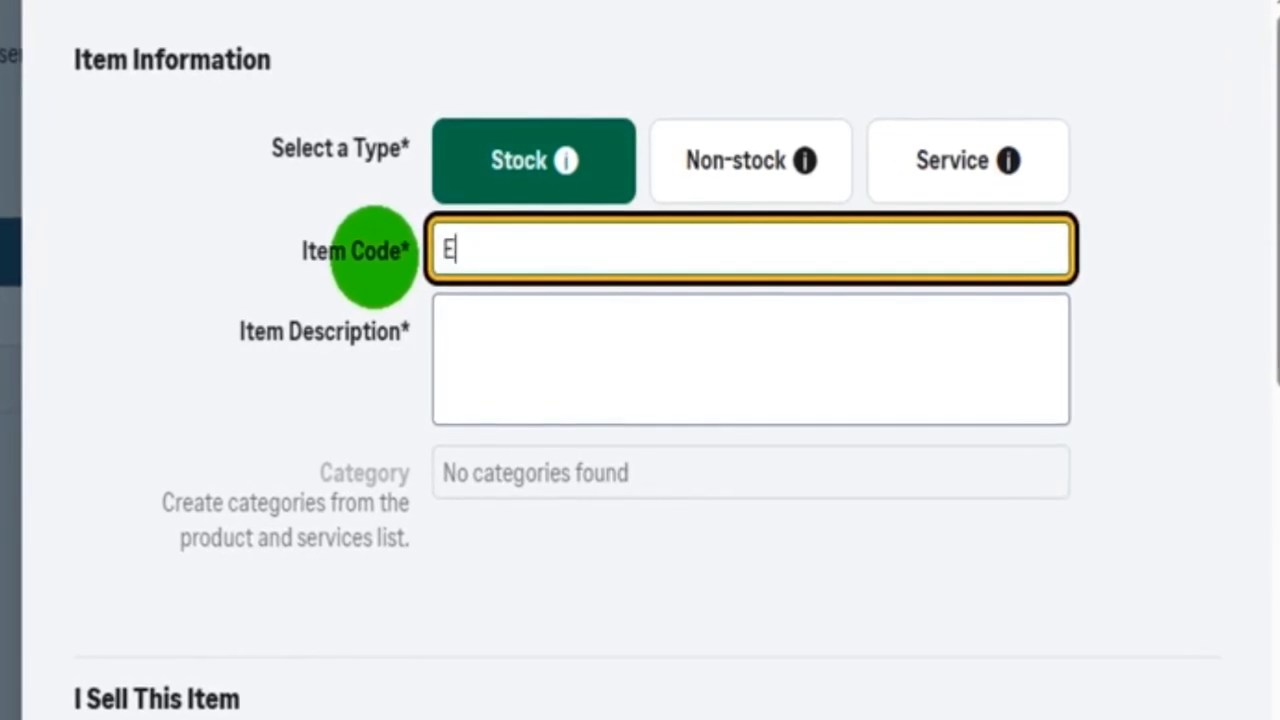
{"action": "type", "text": "mple Item "}
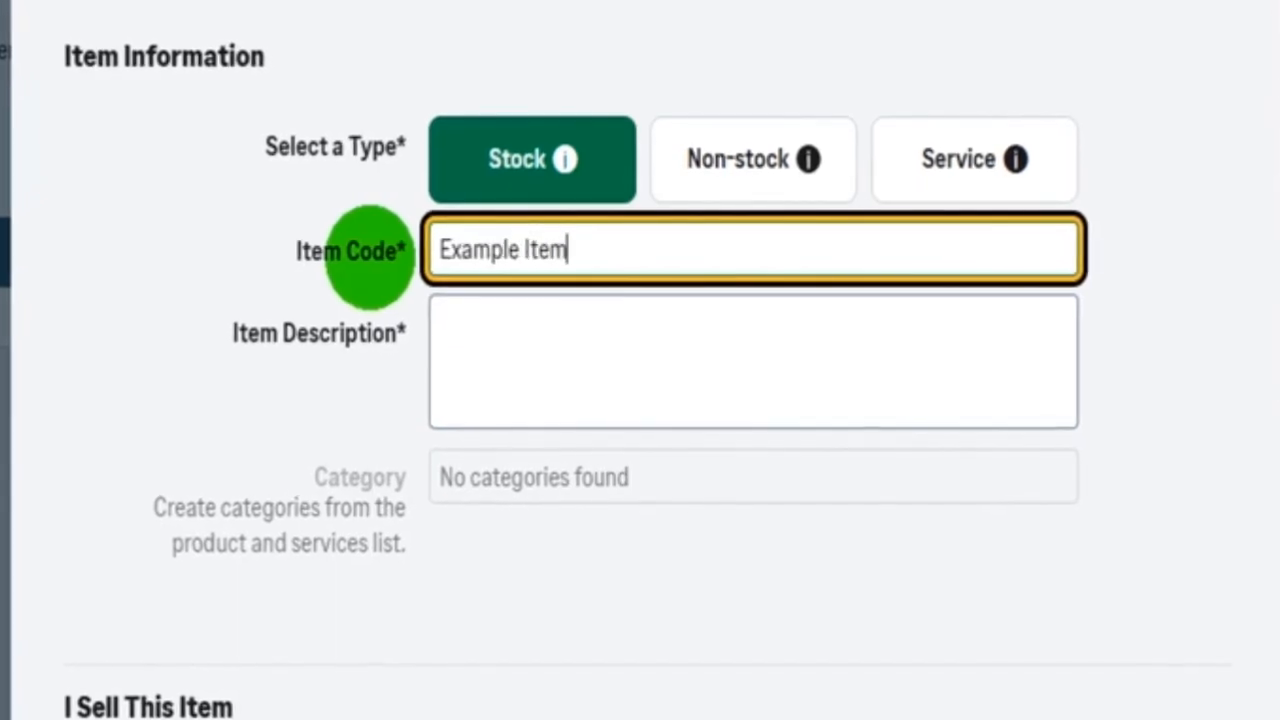
{"action": "type", "text": "1"}
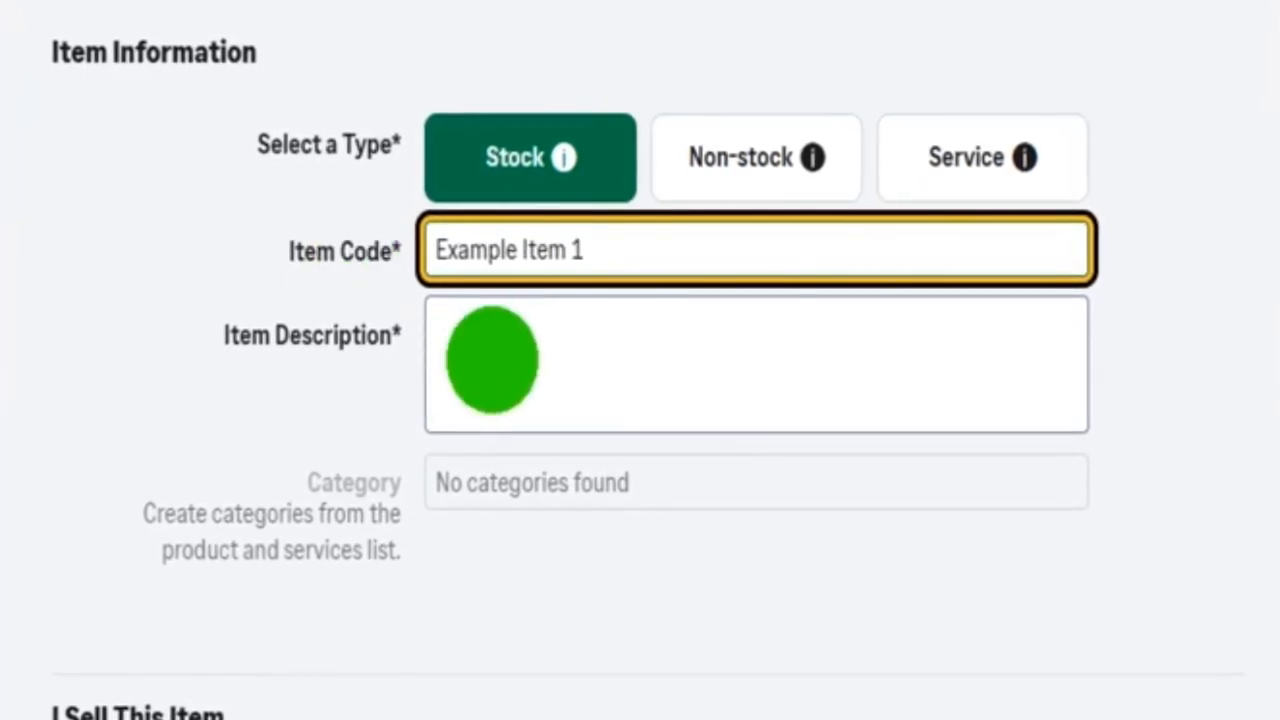
{"action": "left_click", "coordinate": [491, 359]}
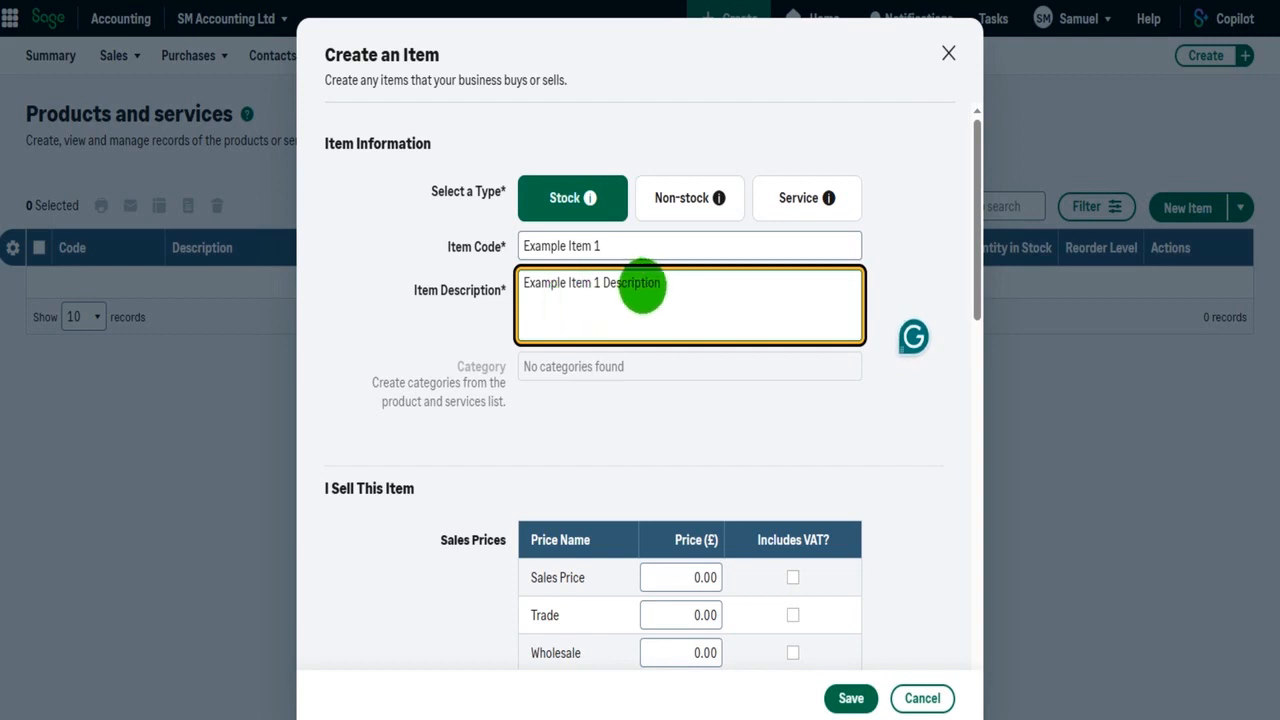
Set the item's sales price to 150 with the VAT-inclusive option left off
{"action": "scroll", "coordinate": [640, 288], "scroll_direction": "down", "scroll_amount": 3}
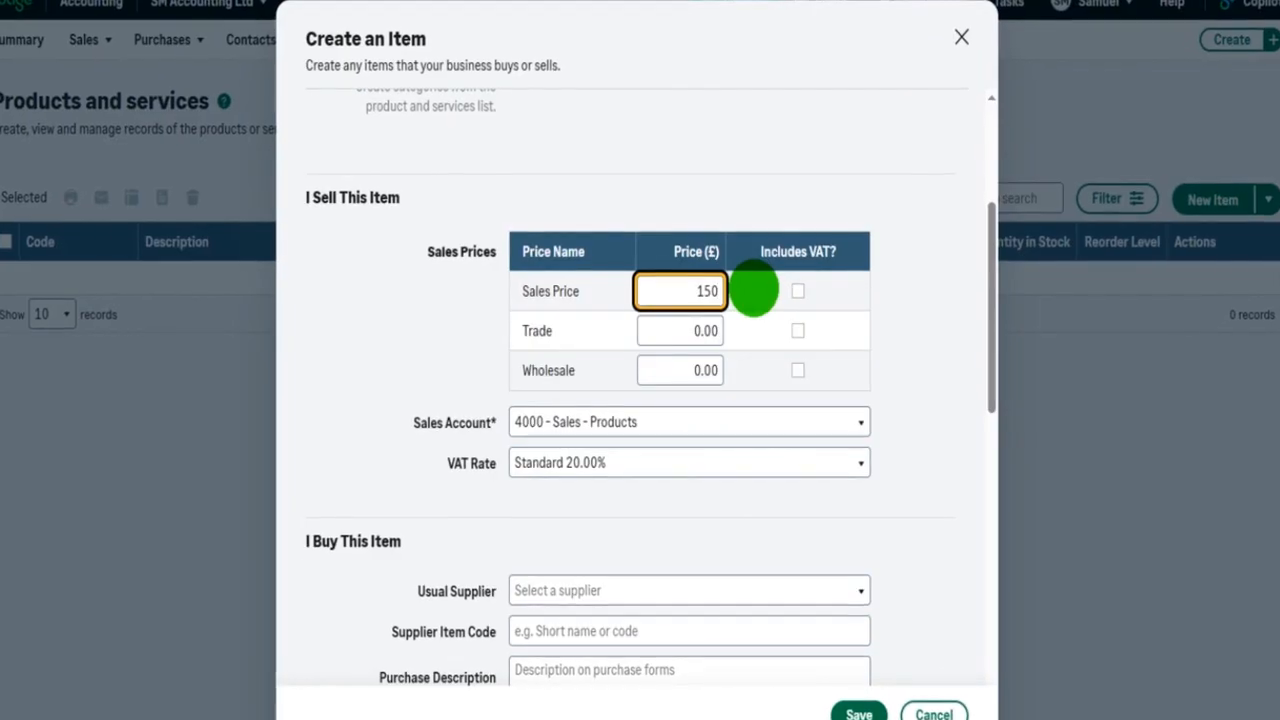
{"action": "double_click", "coordinate": [661, 291]}
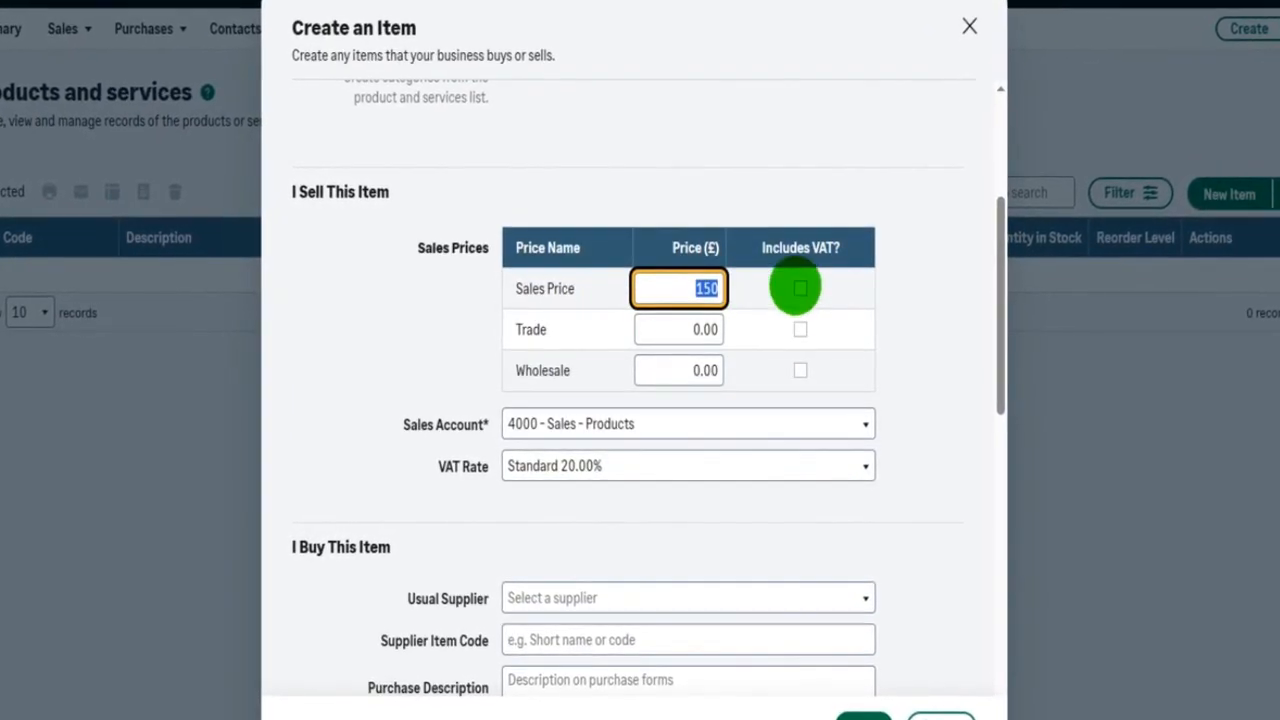
{"action": "left_click", "coordinate": [800, 289]}
{"action": "left_click", "coordinate": [802, 289]}
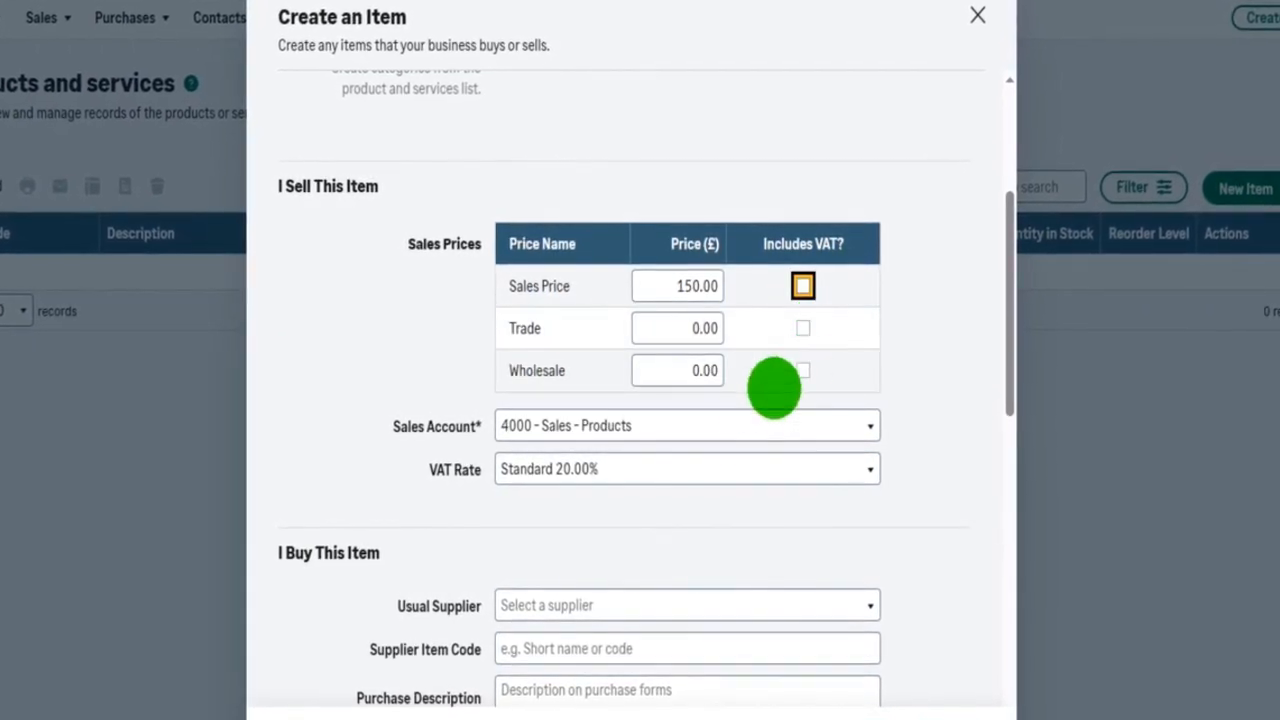
{"action": "scroll", "coordinate": [732, 394], "scroll_direction": "up", "scroll_amount": 1}
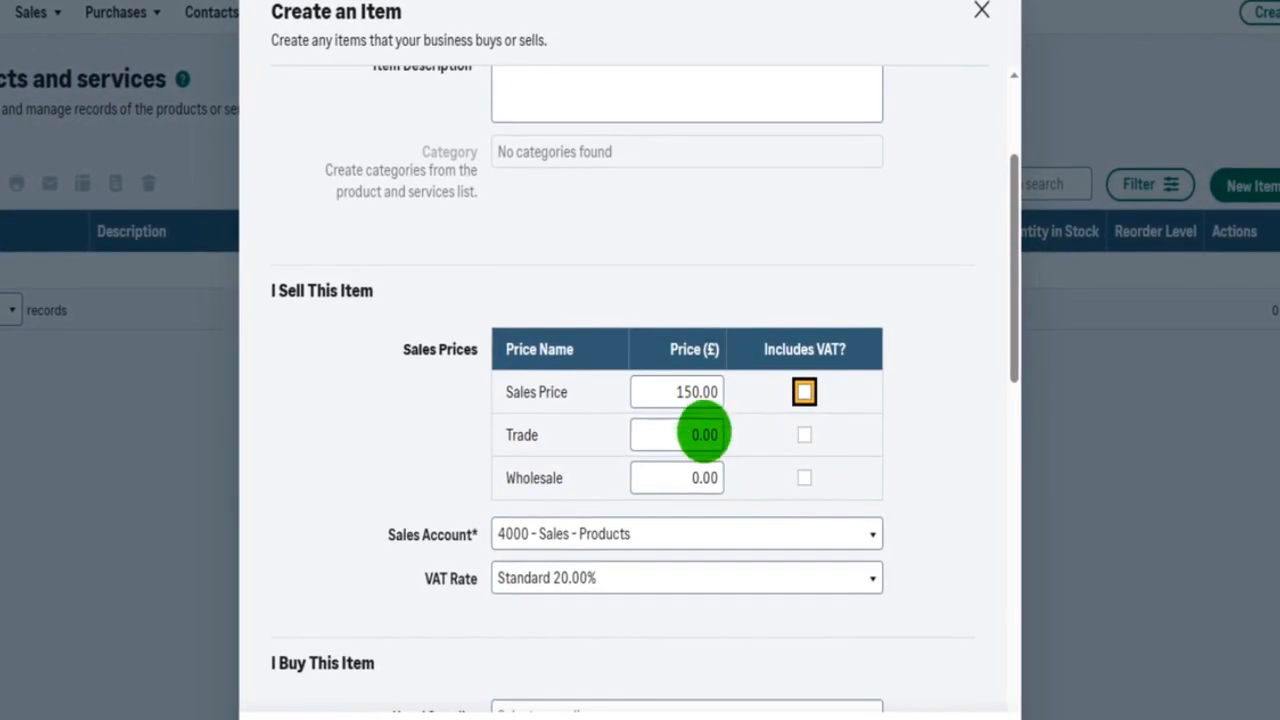
{"action": "left_click", "coordinate": [651, 432]}
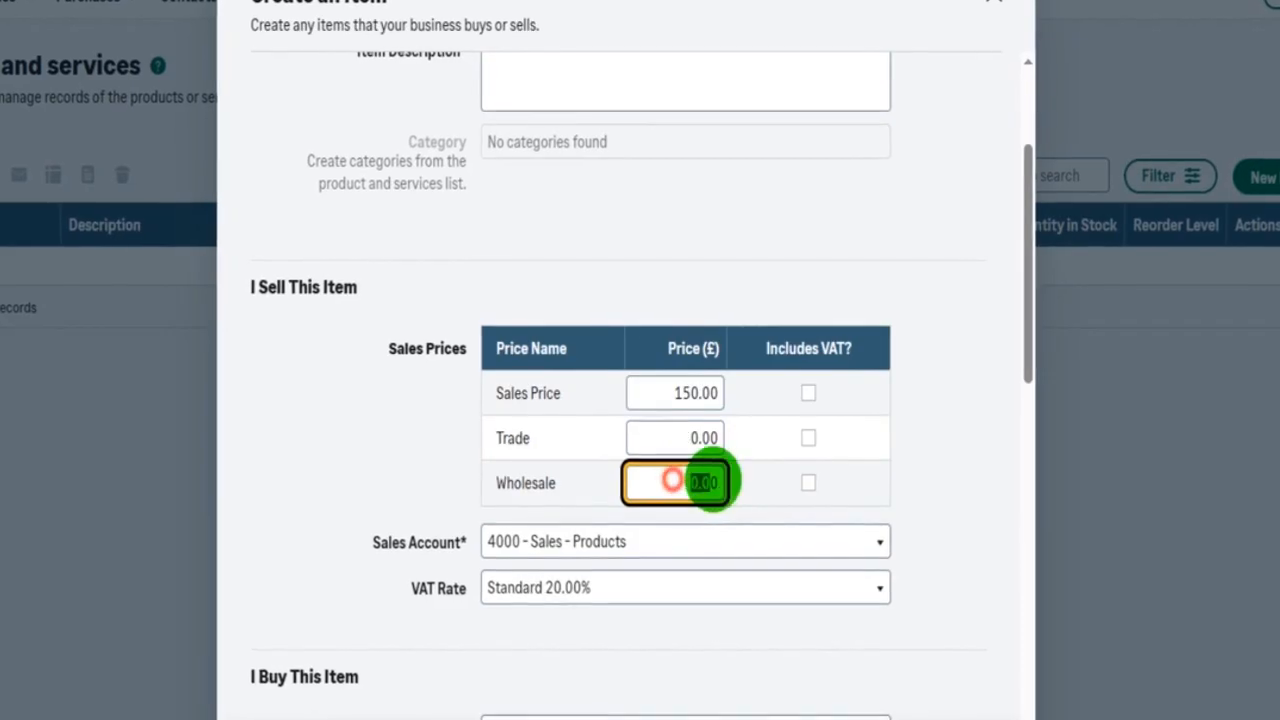
{"action": "left_click", "coordinate": [665, 440]}
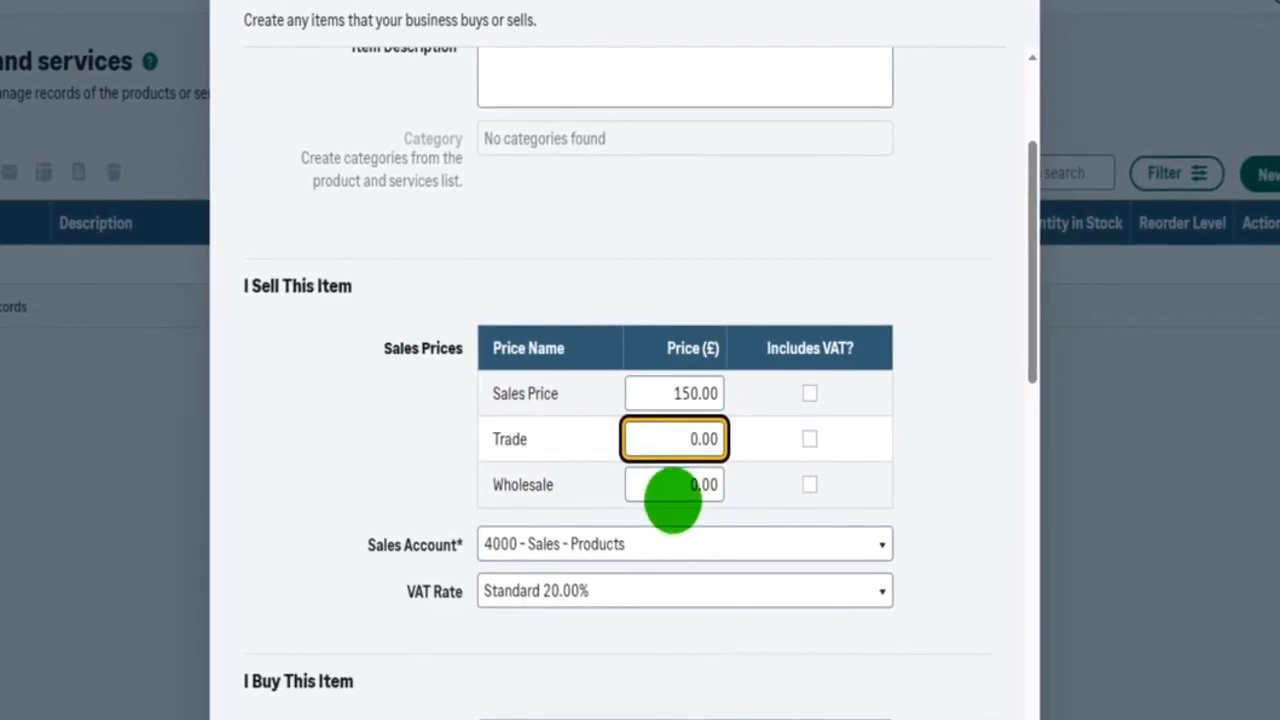
{"action": "scroll", "coordinate": [668, 497], "scroll_direction": "down", "scroll_amount": 2}
{"action": "left_click", "coordinate": [317, 374]}
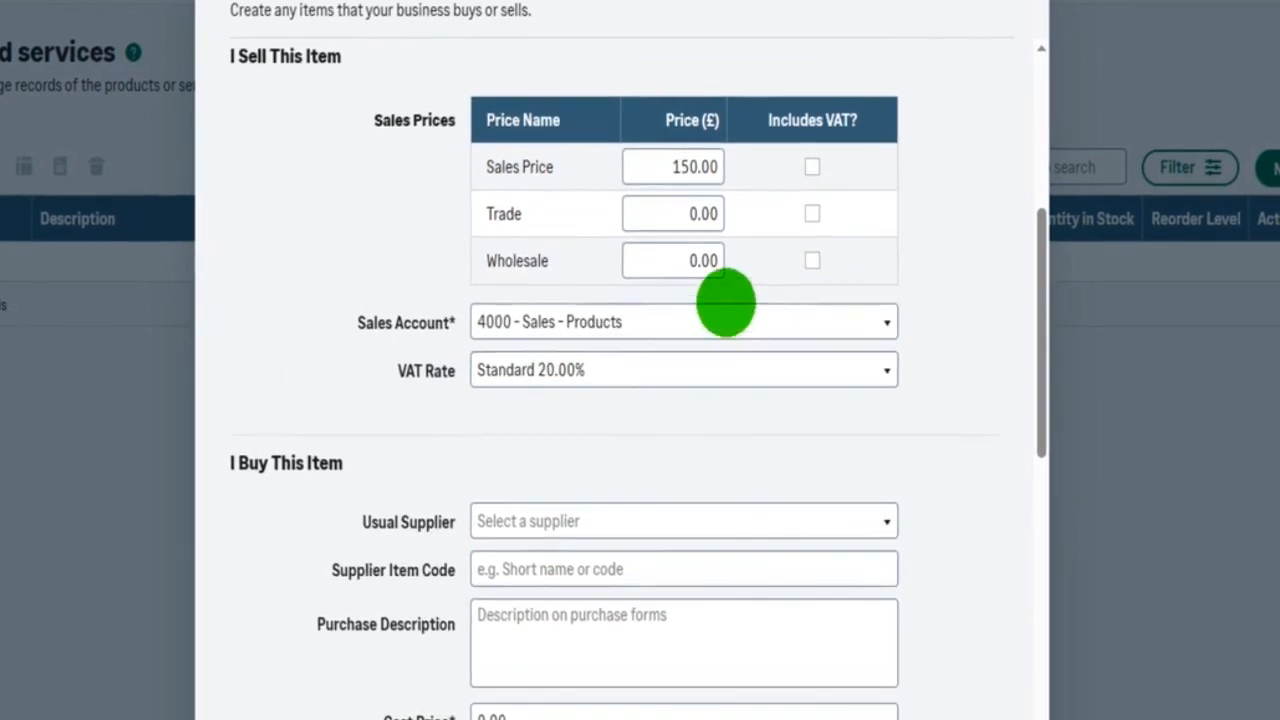
Look through the available sales accounts and choose 4000 - Sales - Products for the item
{"action": "scroll", "coordinate": [723, 303], "scroll_direction": "up", "scroll_amount": 1}
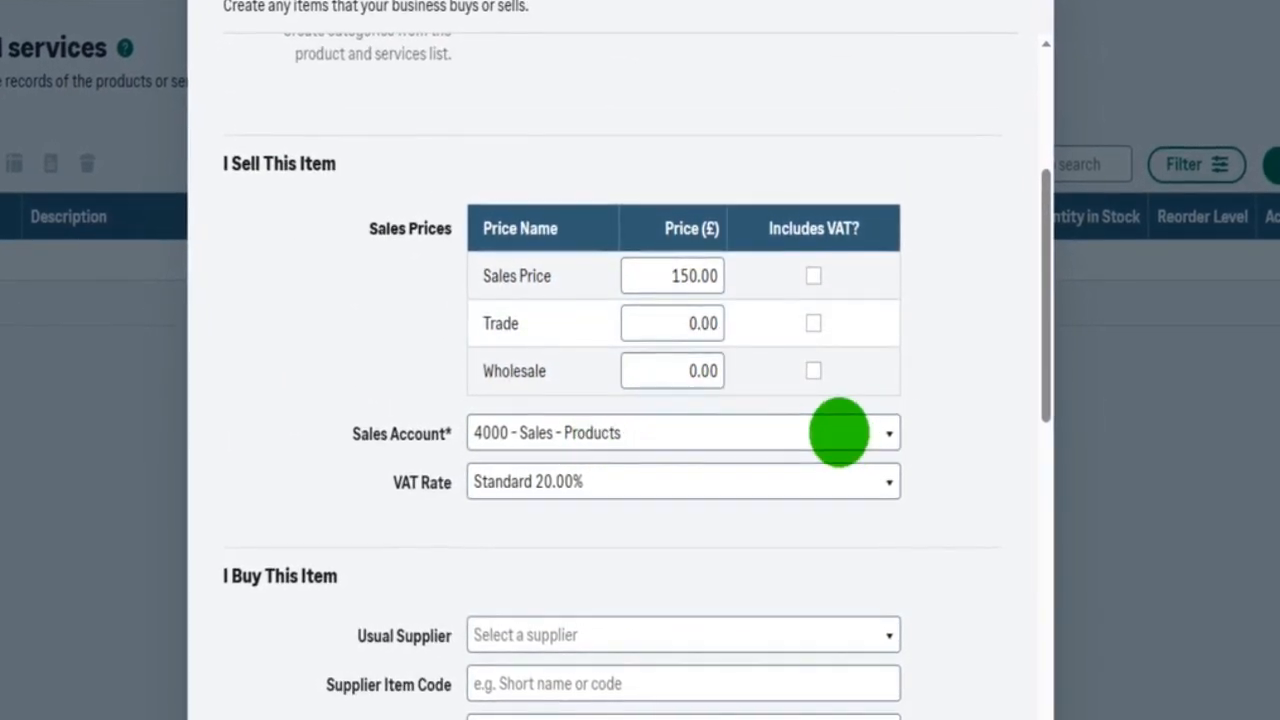
{"action": "left_click", "coordinate": [890, 430]}
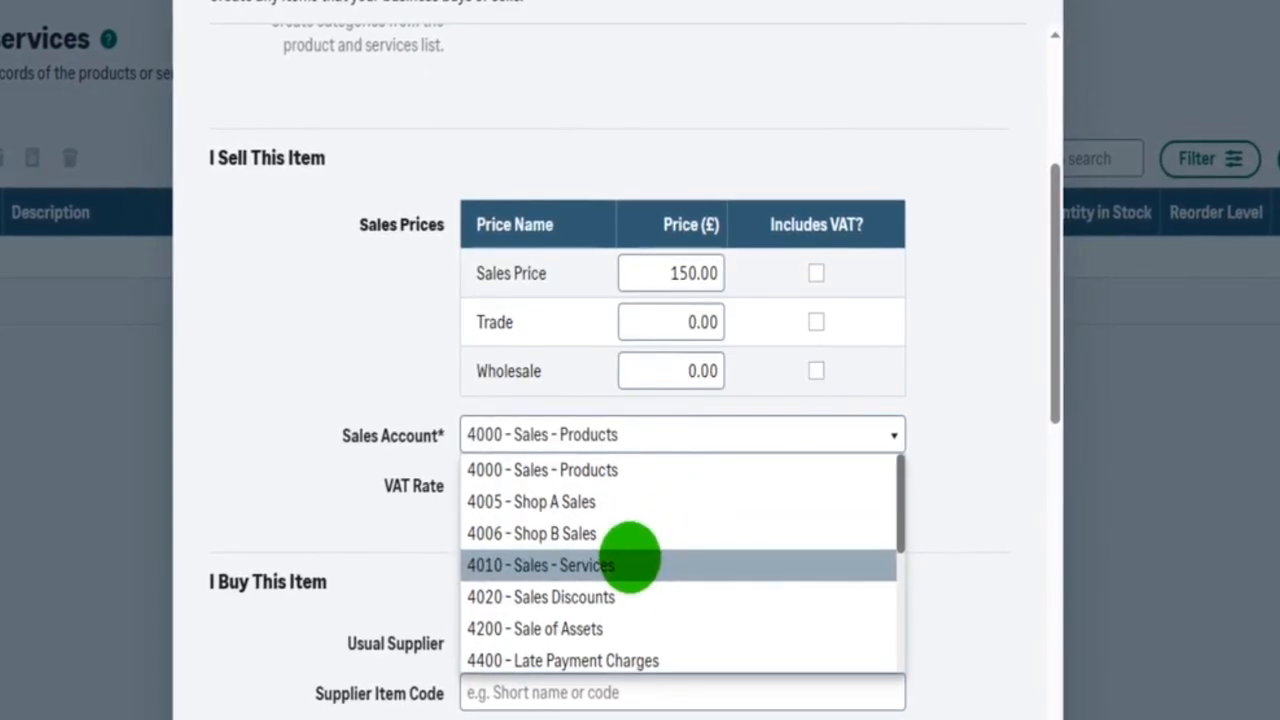
{"action": "scroll", "coordinate": [632, 568], "scroll_direction": "down", "scroll_amount": 2}
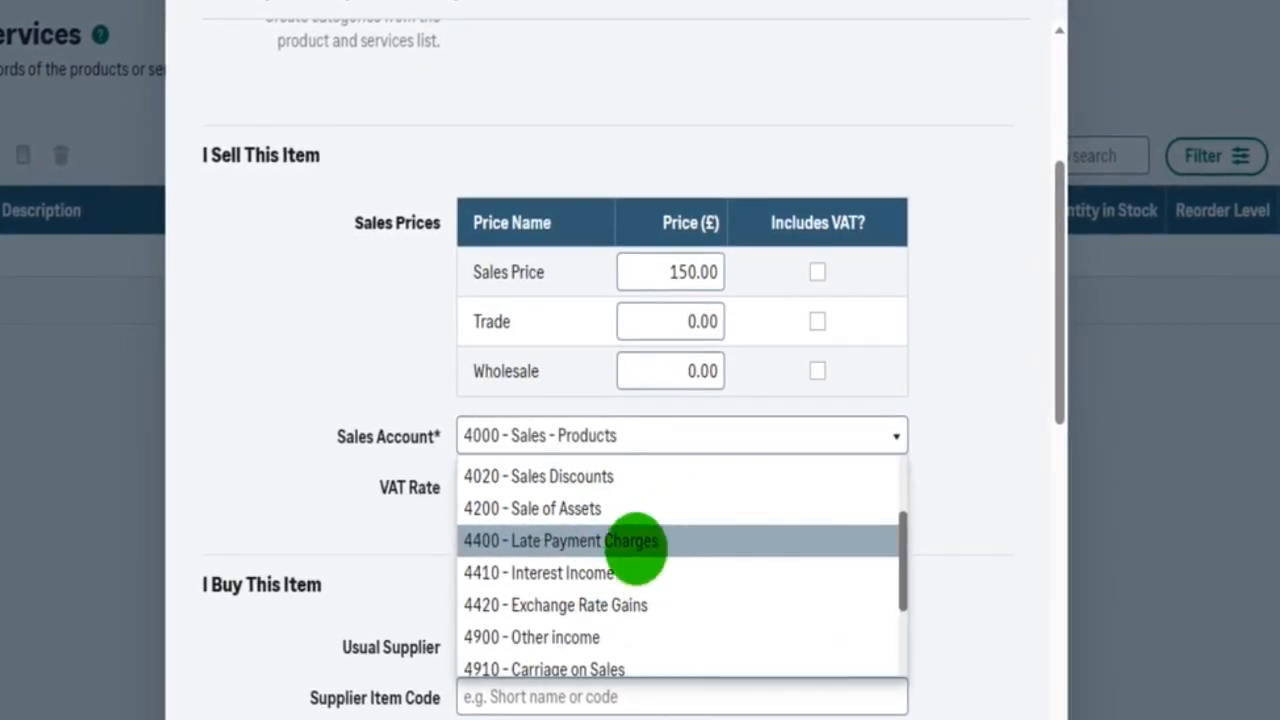
{"action": "scroll", "coordinate": [640, 534], "scroll_direction": "up", "scroll_amount": 2}
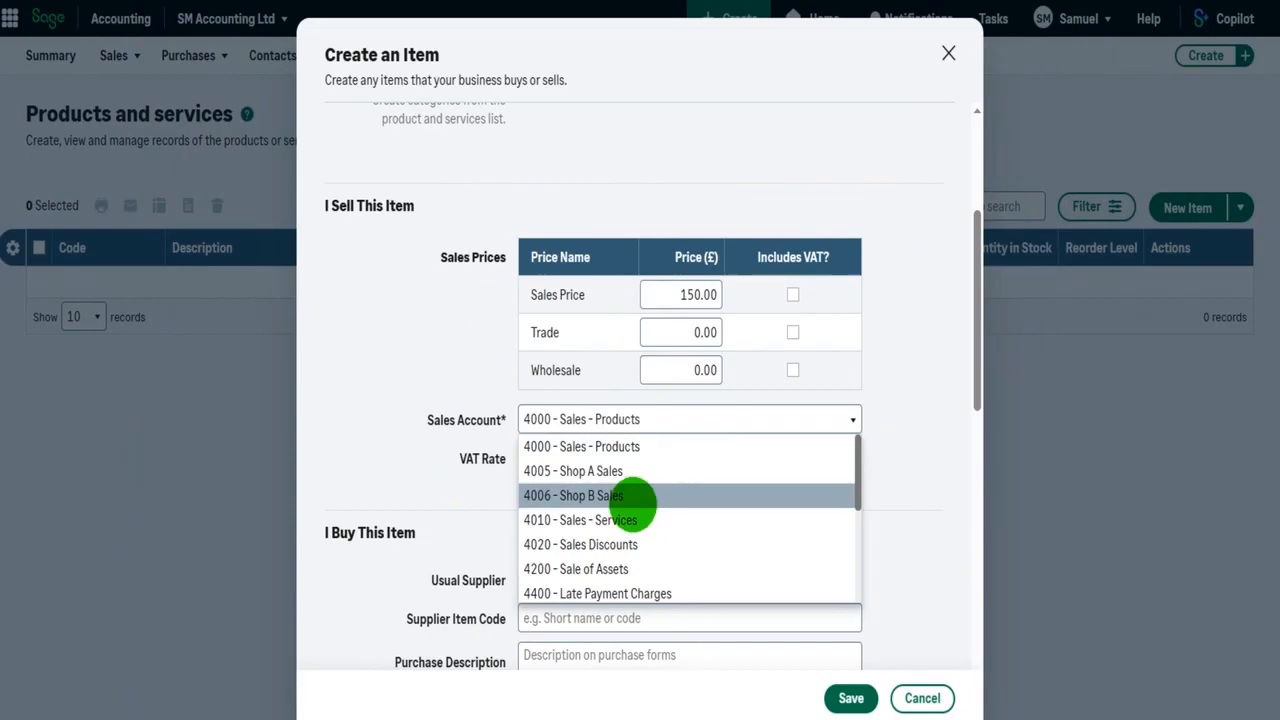
{"action": "left_click", "coordinate": [647, 446]}
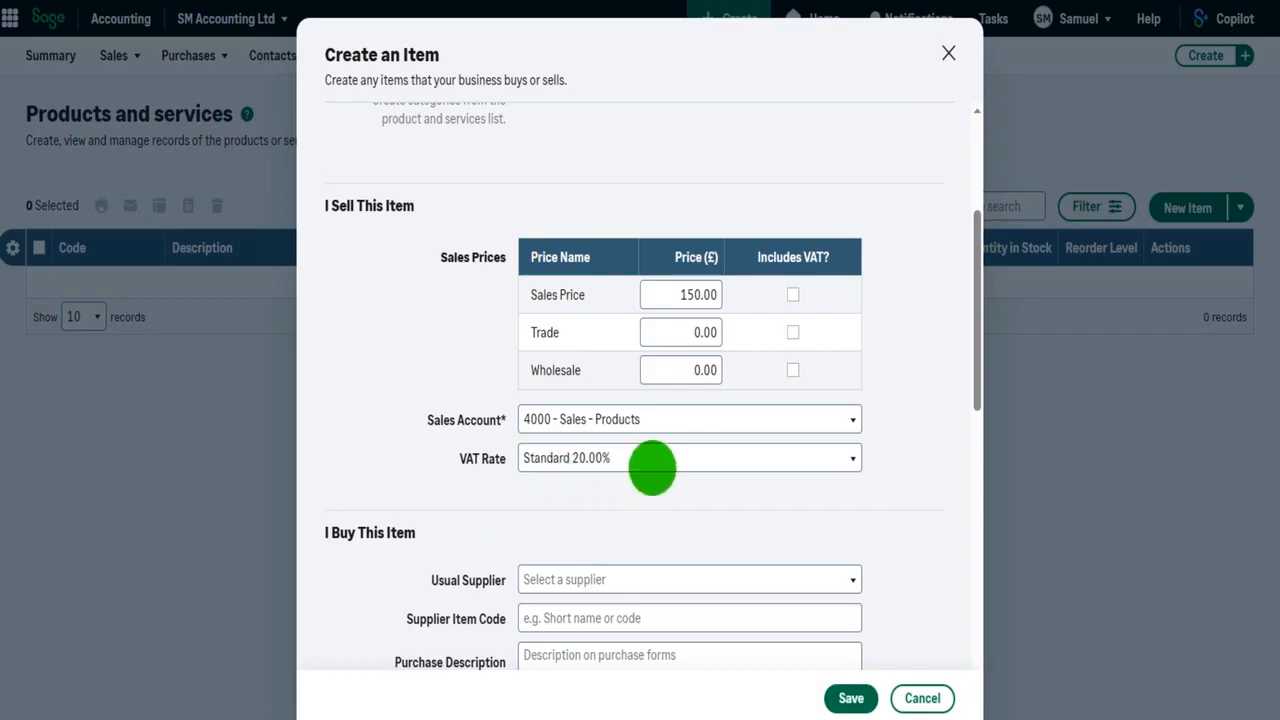
{"action": "scroll", "coordinate": [666, 477], "scroll_direction": "up", "scroll_amount": 3}
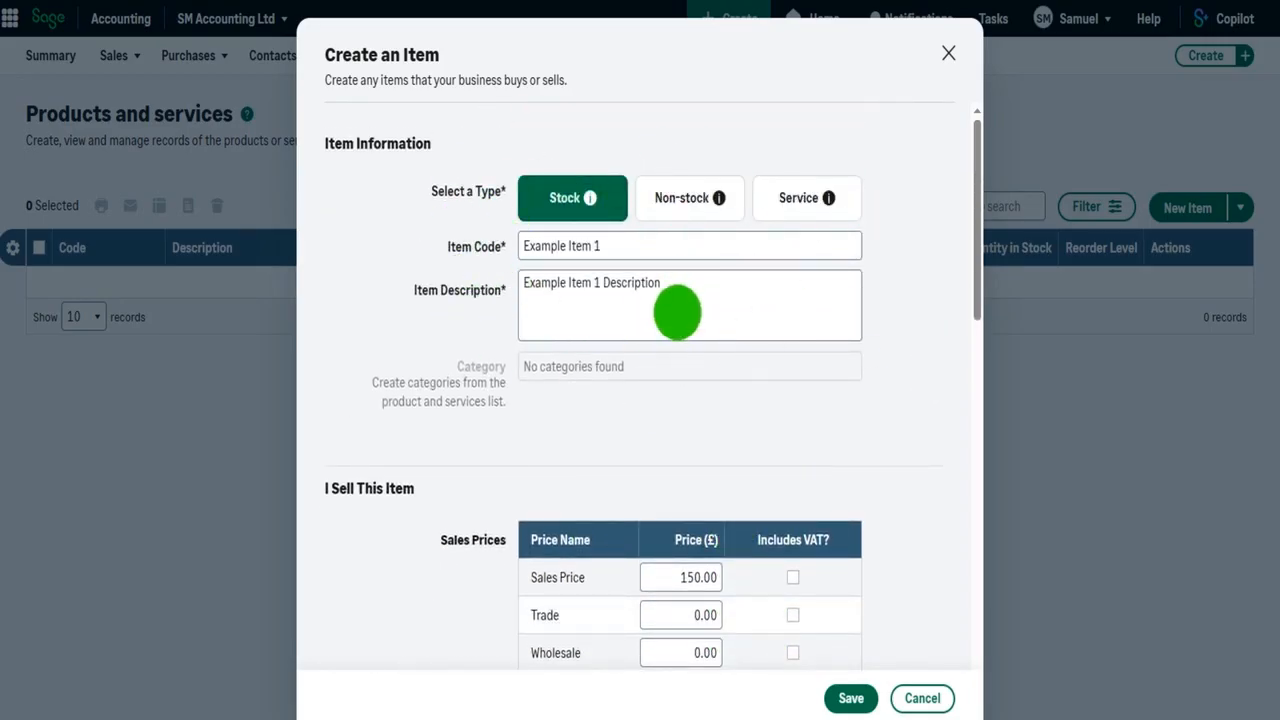
{"action": "scroll", "coordinate": [680, 315], "scroll_direction": "down", "scroll_amount": 3}
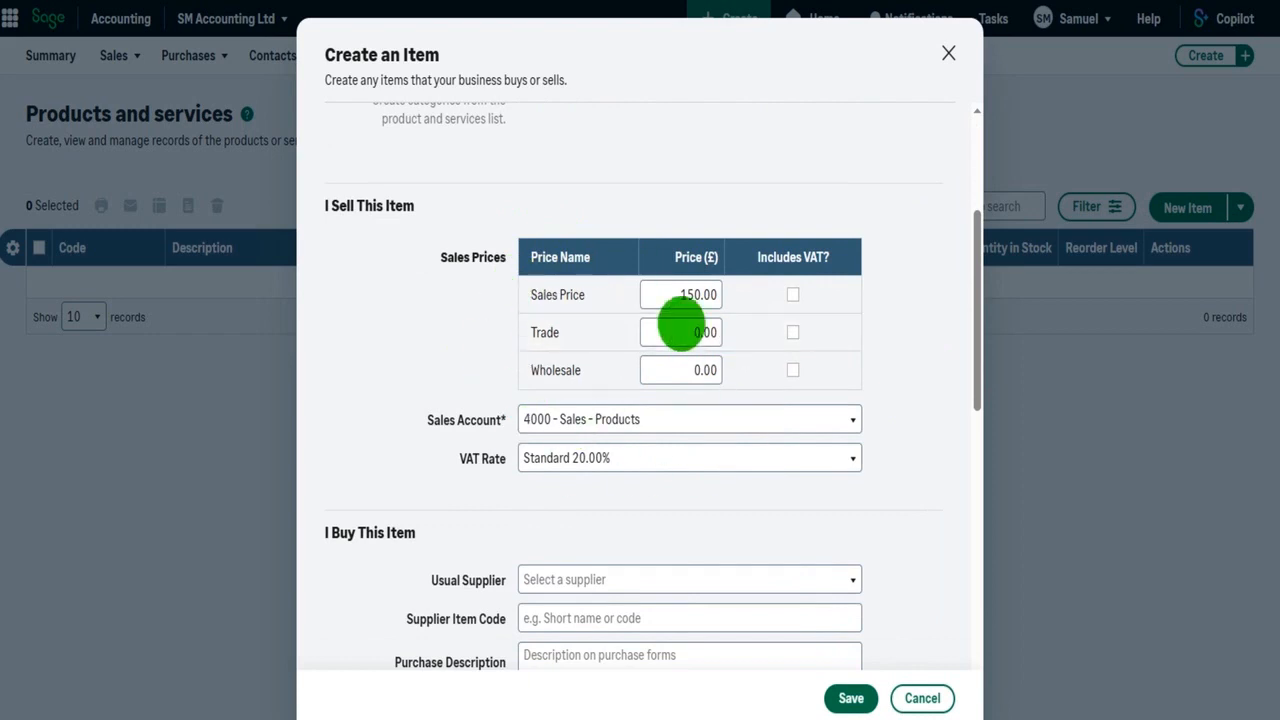
{"action": "scroll", "coordinate": [660, 330], "scroll_direction": "up", "scroll_amount": 3}
{"action": "left_click_drag", "start_coordinate": [689, 297], "coordinate": [486, 286]}
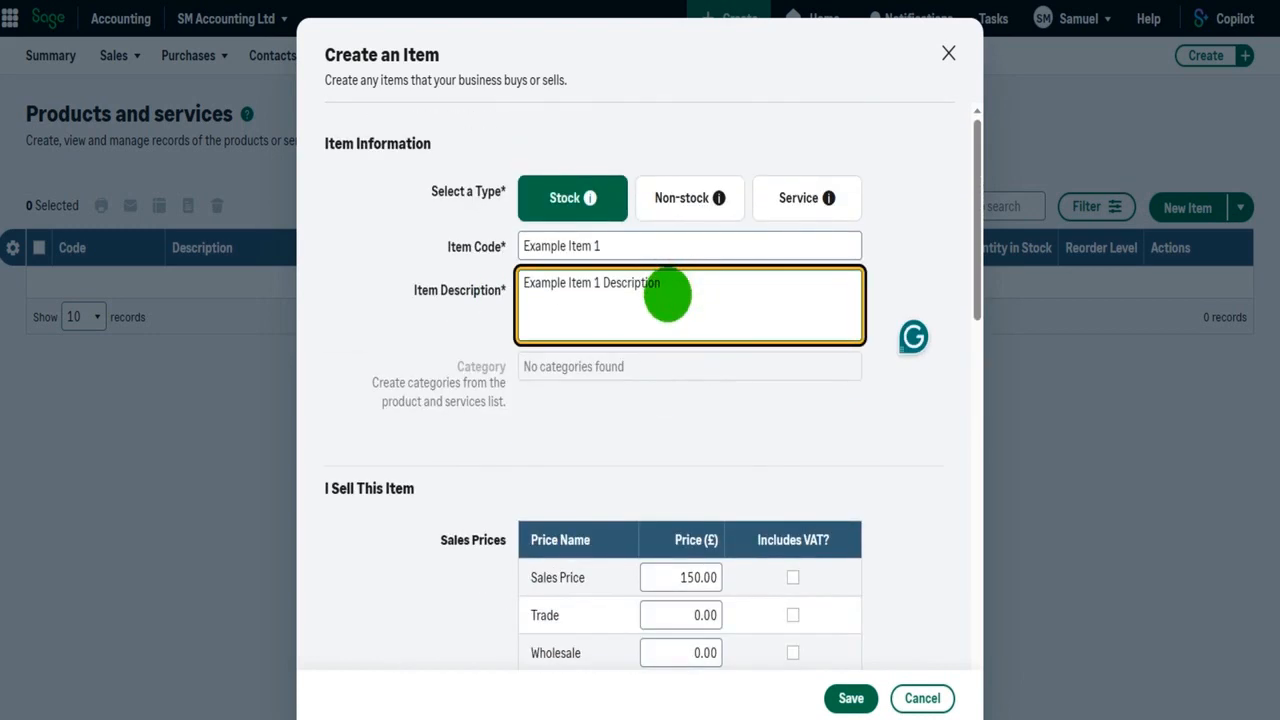
Set the usual supplier to Example Supplier Two Inc. and the supplier item code to 00583
{"action": "scroll", "coordinate": [667, 295], "scroll_direction": "down", "scroll_amount": 6}
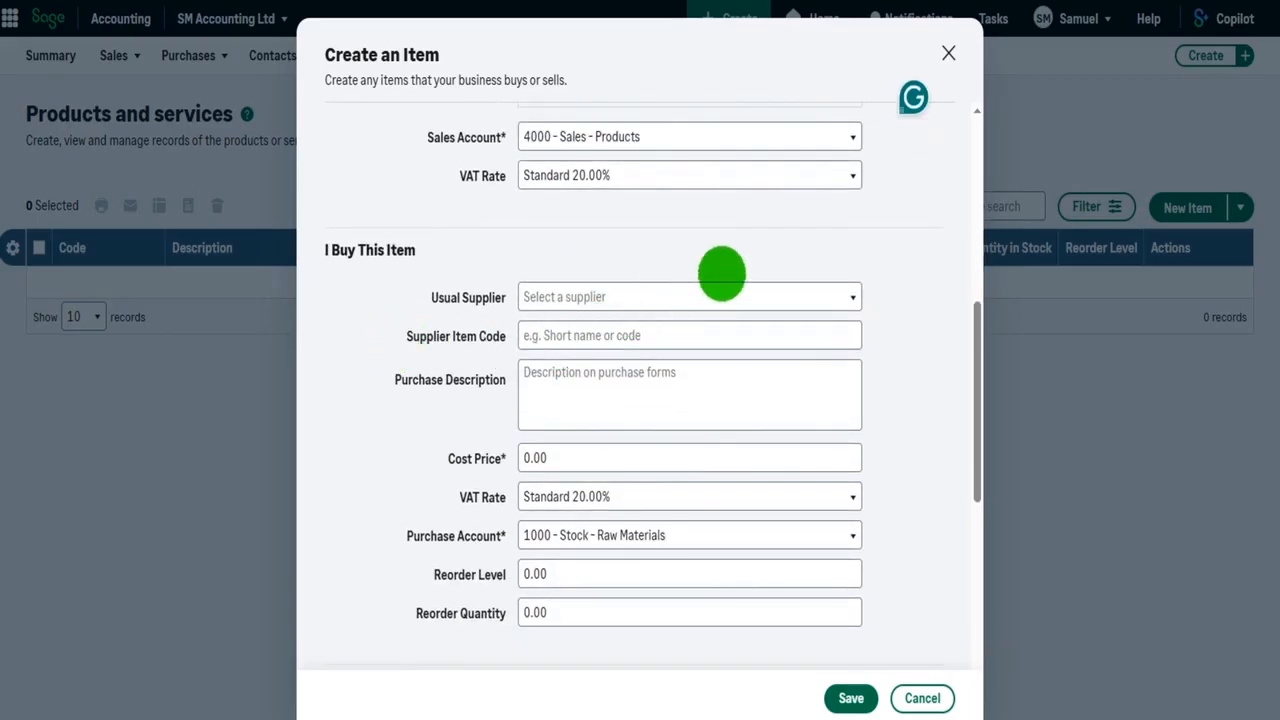
{"action": "left_click", "coordinate": [852, 296]}
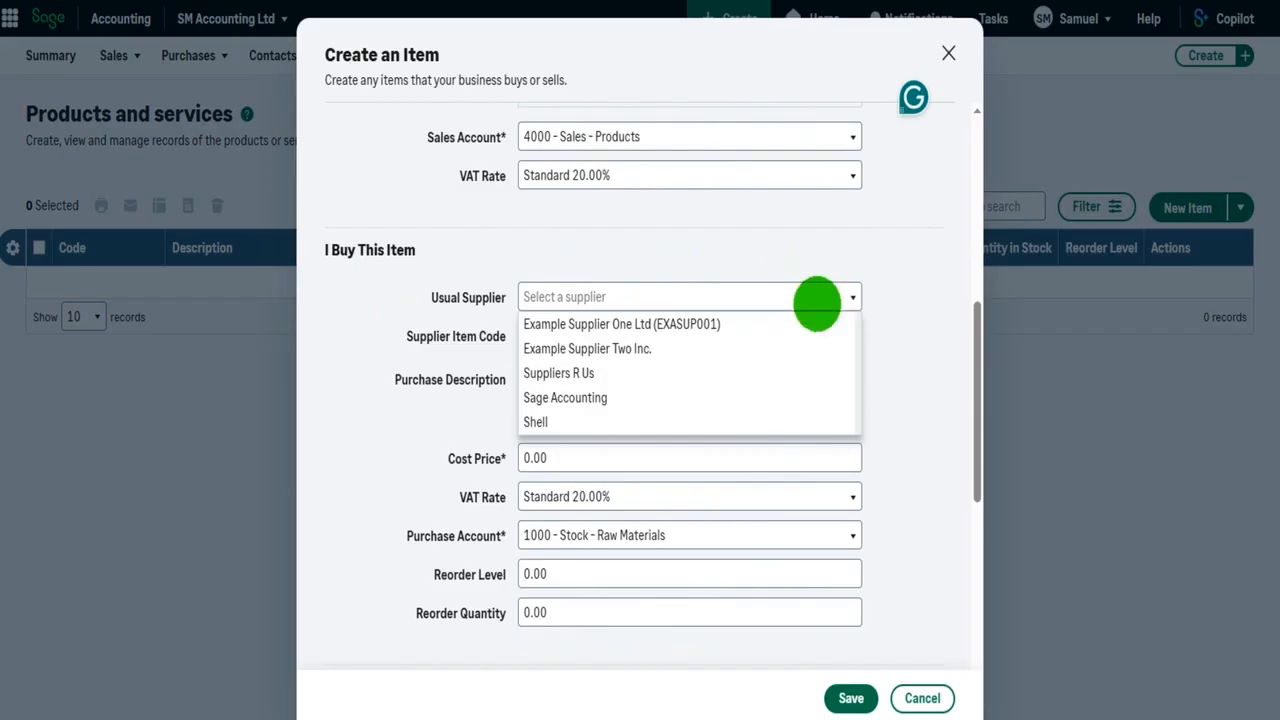
{"action": "left_click", "coordinate": [636, 353]}
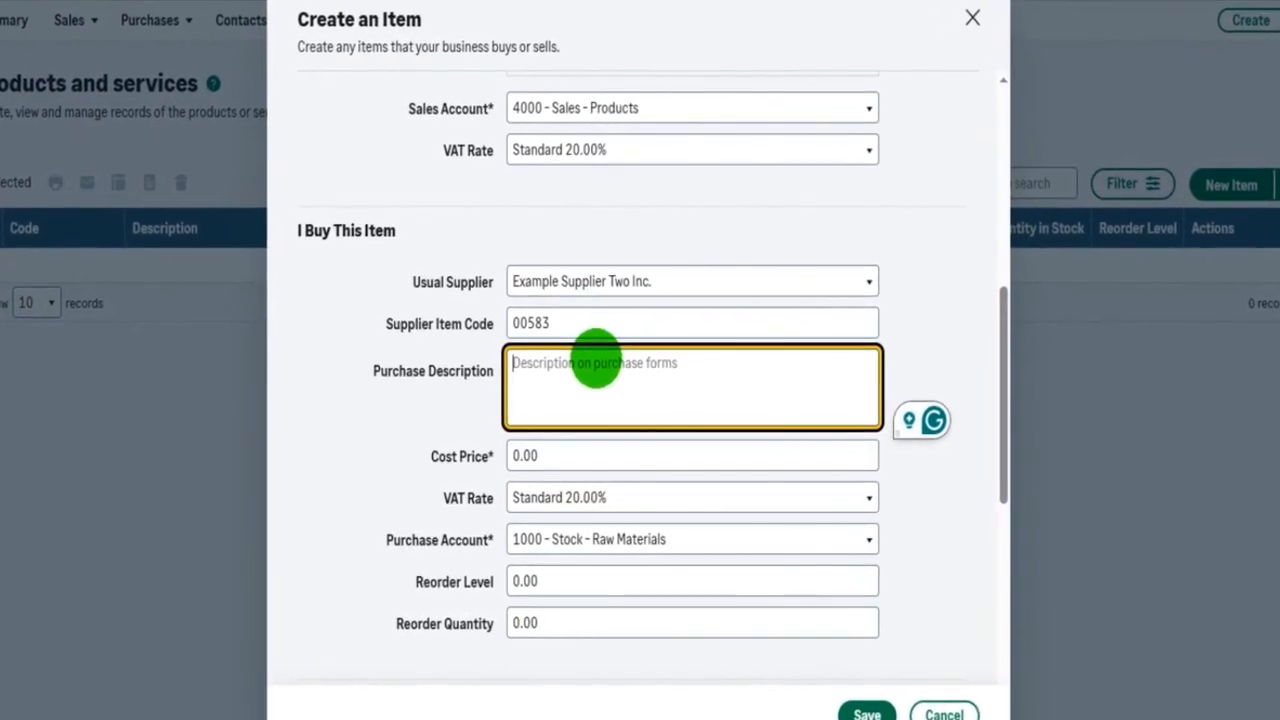
Set the item's purchase description to "Example Item Purchase 1" and its cost price to 15.00
{"action": "type", "text": "Example Item Pu"}
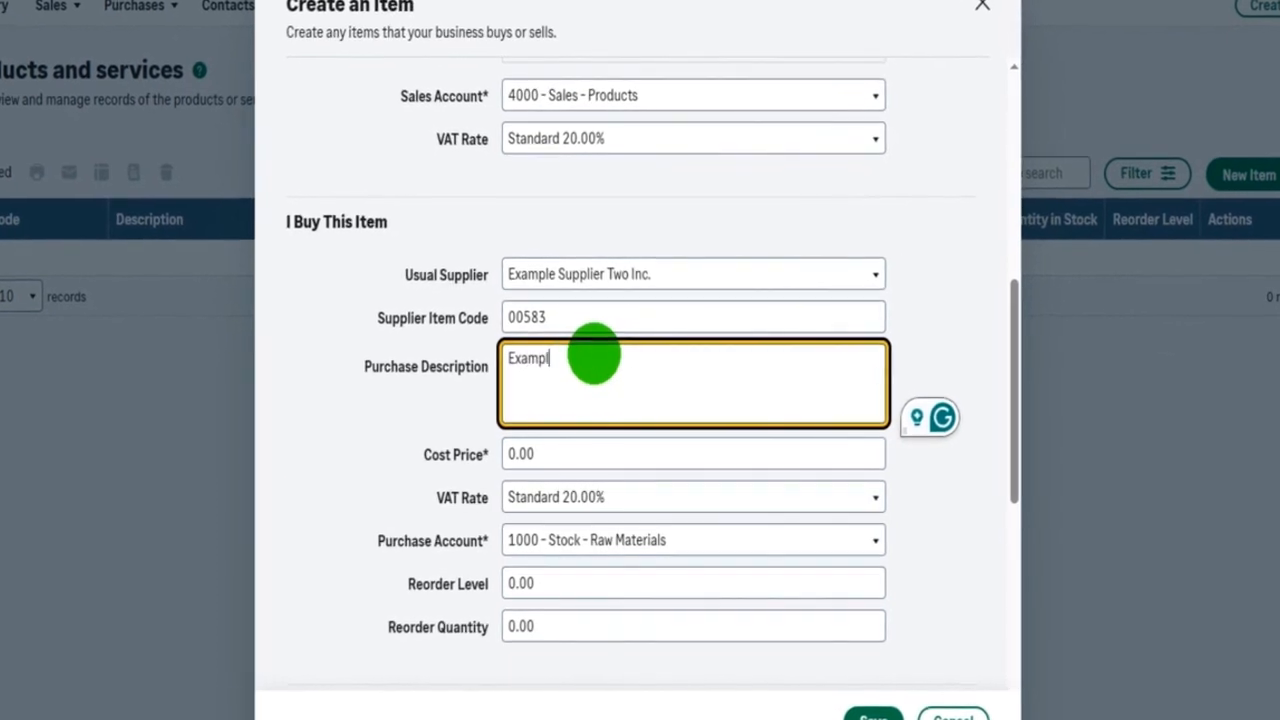
{"action": "type", "text": "rchase 1"}
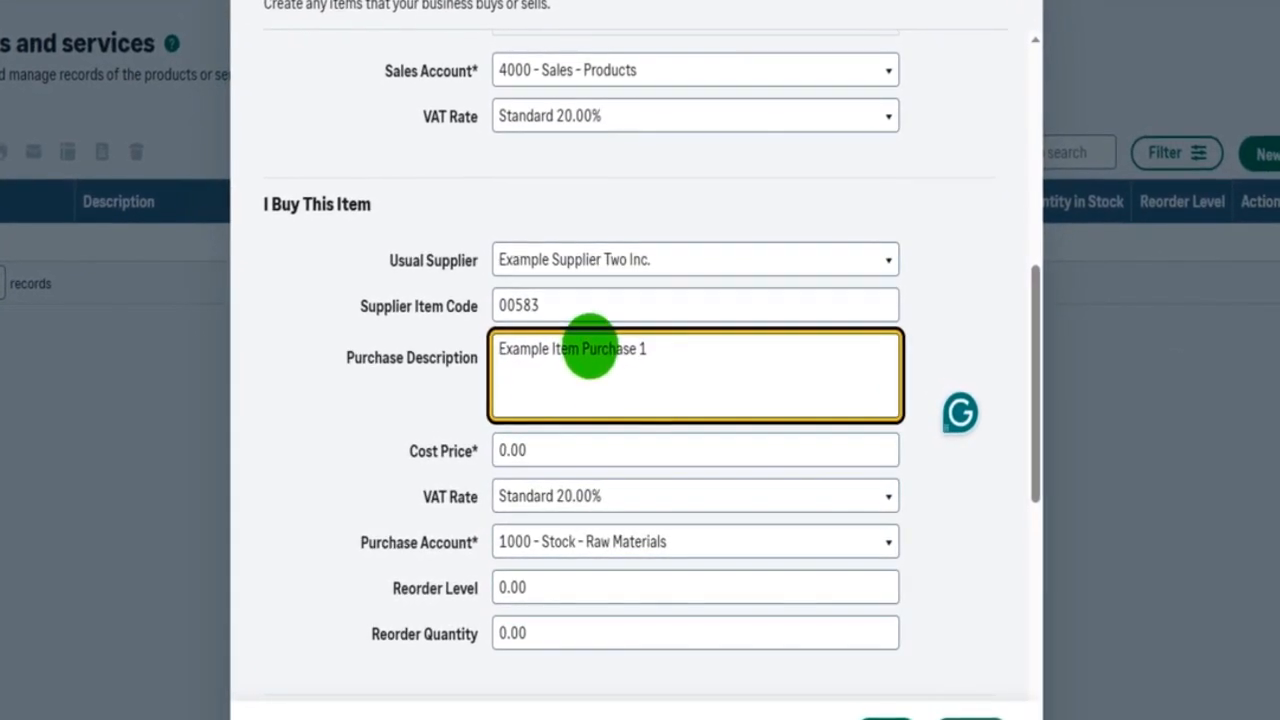
{"action": "left_click", "coordinate": [455, 450]}
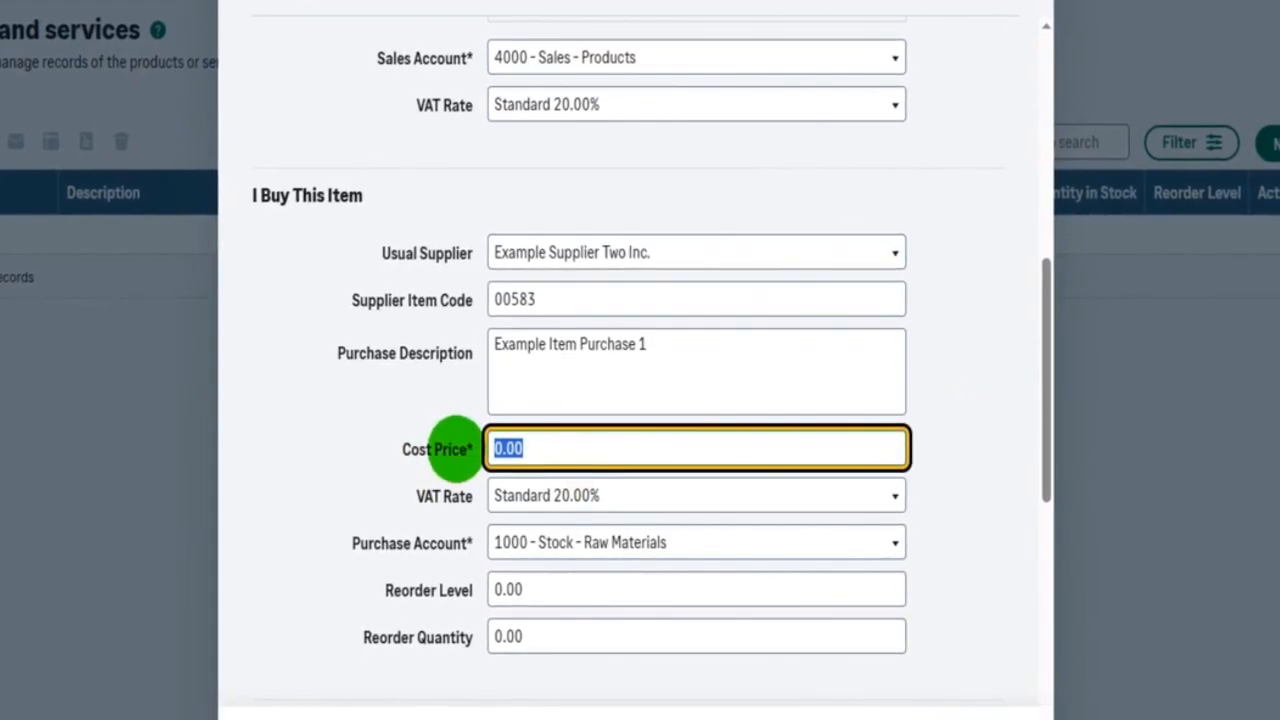
{"action": "type", "text": "15"}
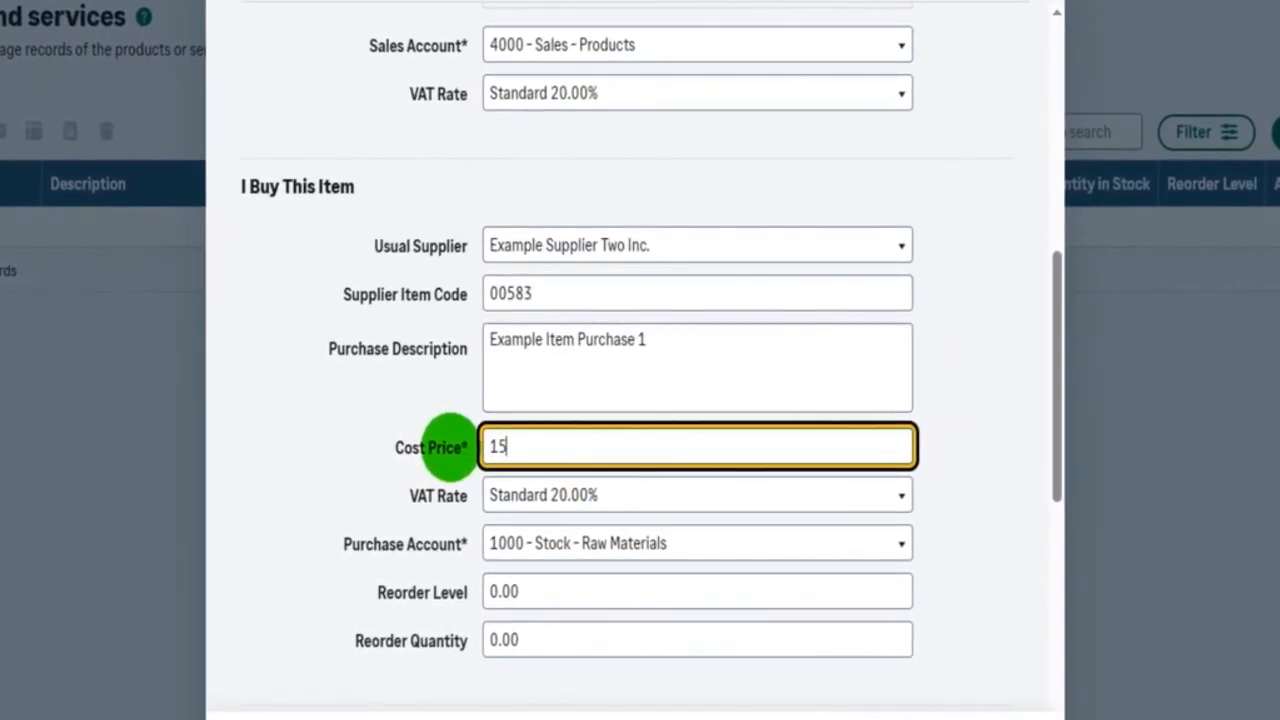
{"action": "left_click", "coordinate": [325, 445]}
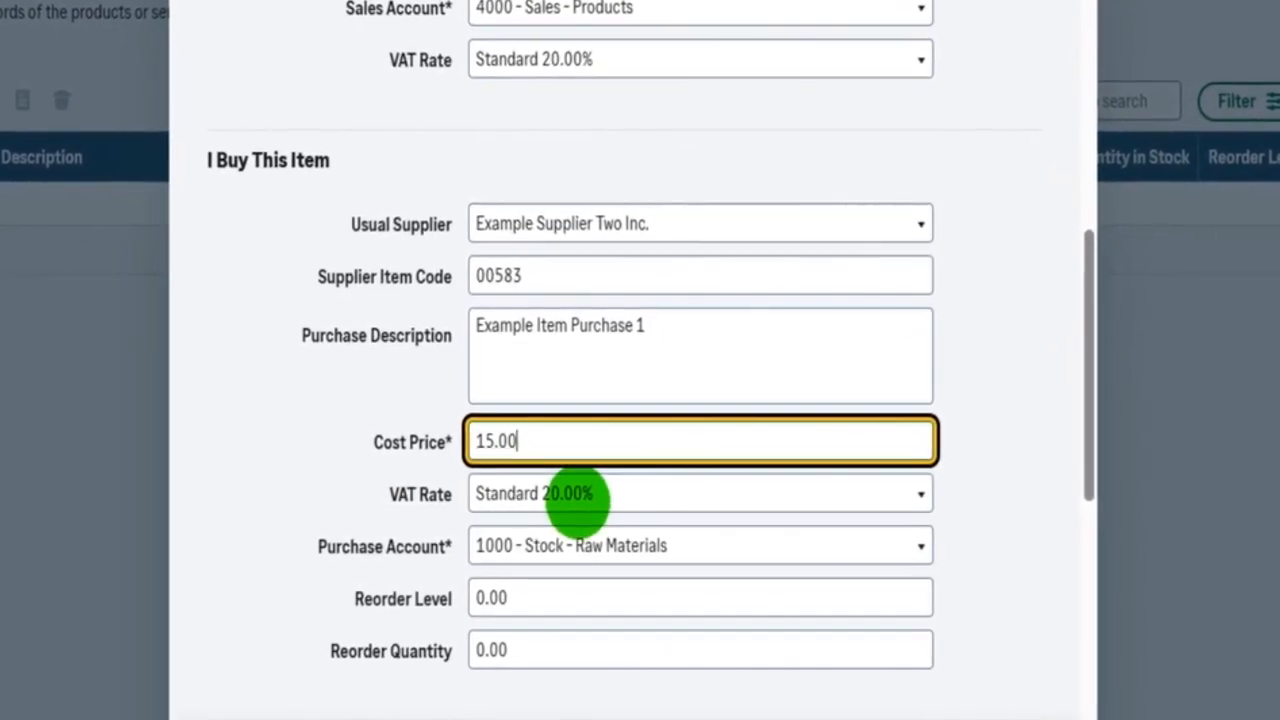
Review the item's purchase account, reorder level and reorder quantity settings
{"action": "left_click", "coordinate": [919, 547]}
{"action": "left_click", "coordinate": [709, 586]}
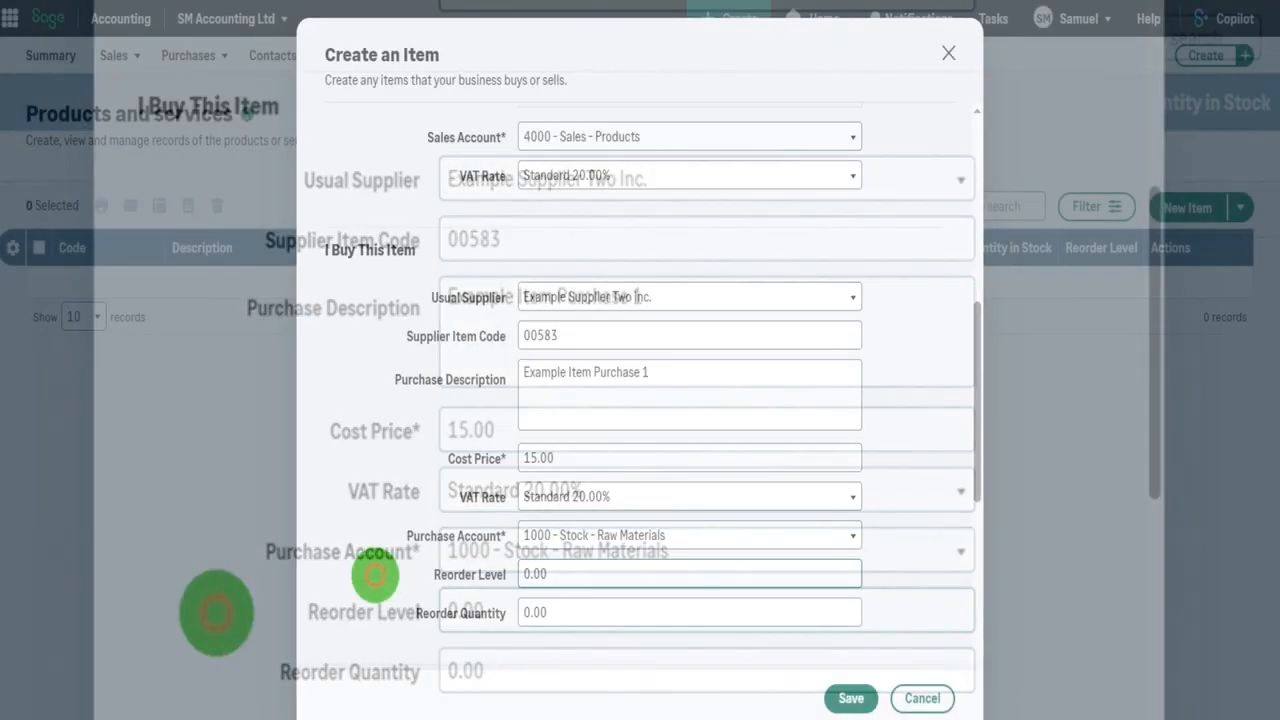
{"action": "left_click", "coordinate": [224, 611]}
{"action": "scroll", "coordinate": [240, 630], "scroll_direction": "down", "scroll_amount": 2}
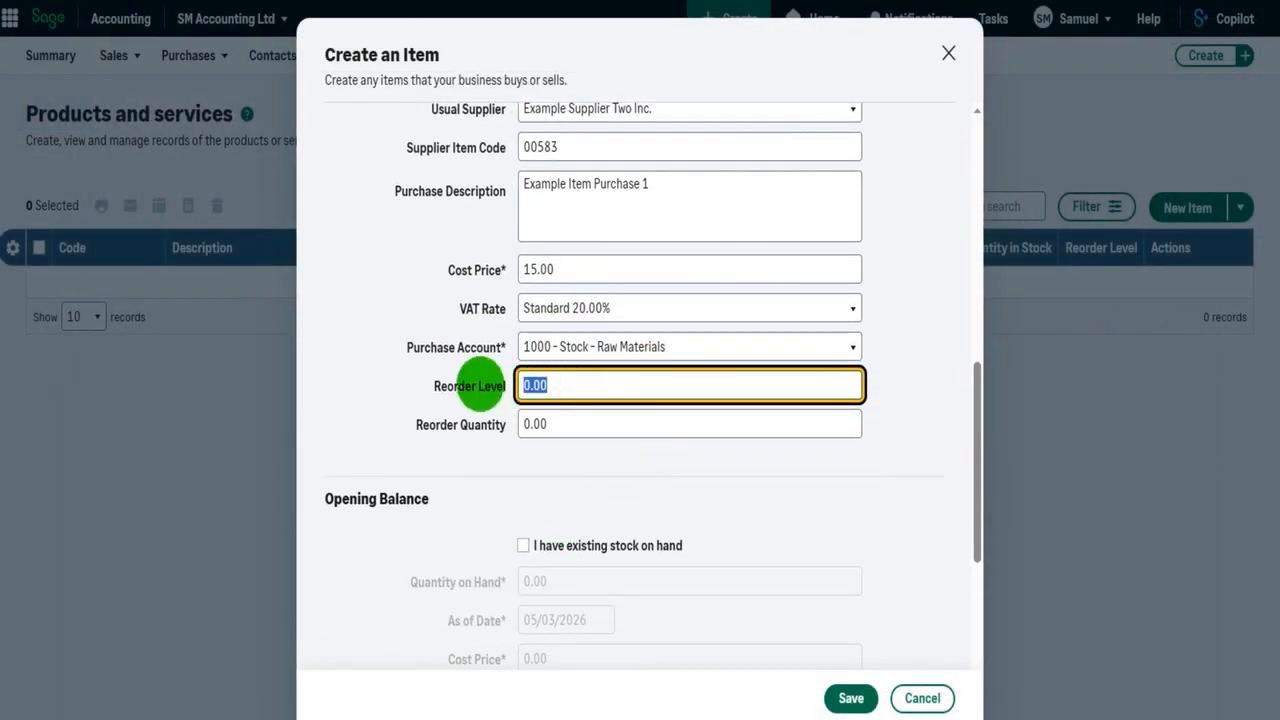
{"action": "left_click", "coordinate": [550, 424]}
{"action": "left_click", "coordinate": [567, 395]}
{"action": "left_click", "coordinate": [555, 424]}
{"action": "left_click", "coordinate": [568, 393]}
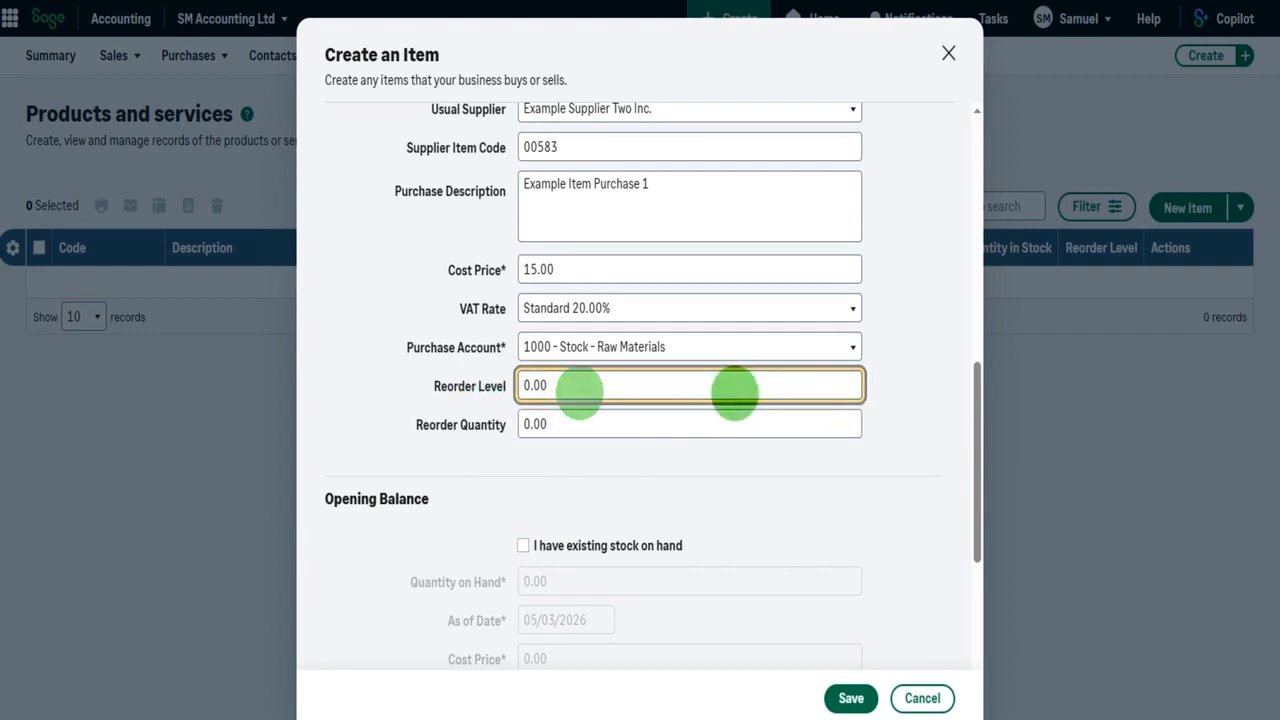
{"action": "left_click", "coordinate": [735, 394]}
{"action": "double_click", "coordinate": [556, 388]}
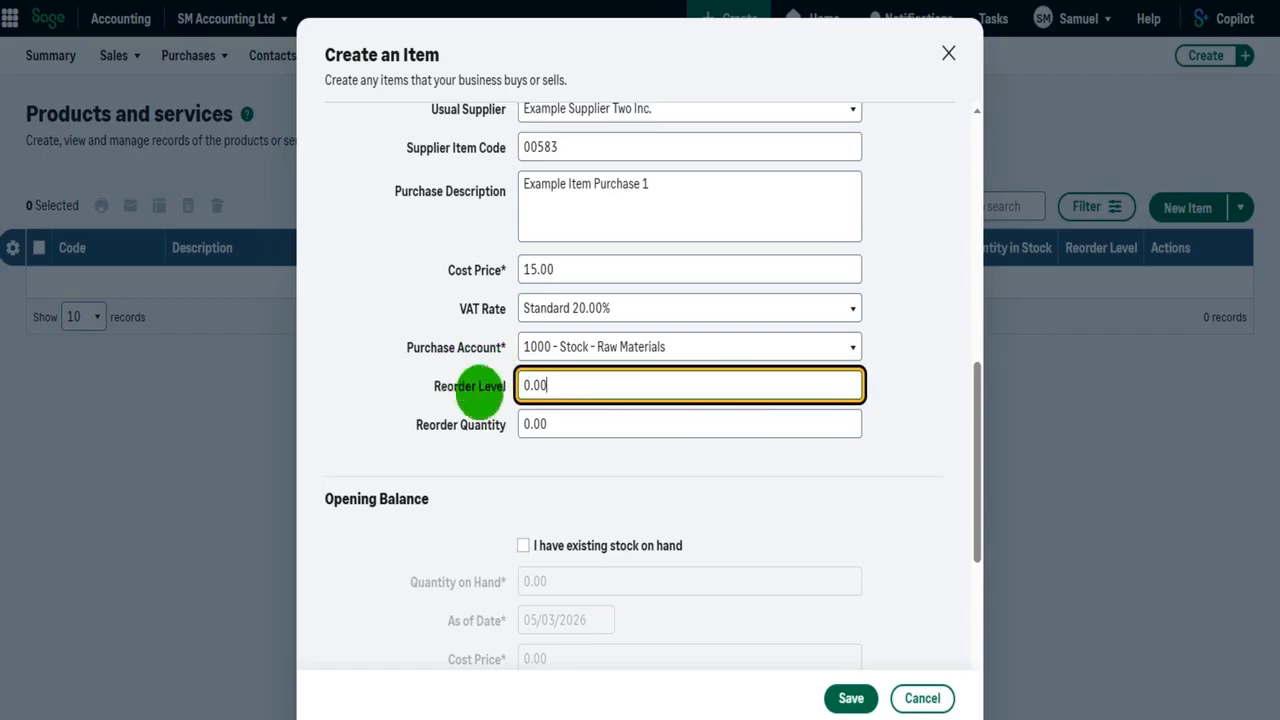
{"action": "double_click", "coordinate": [533, 385]}
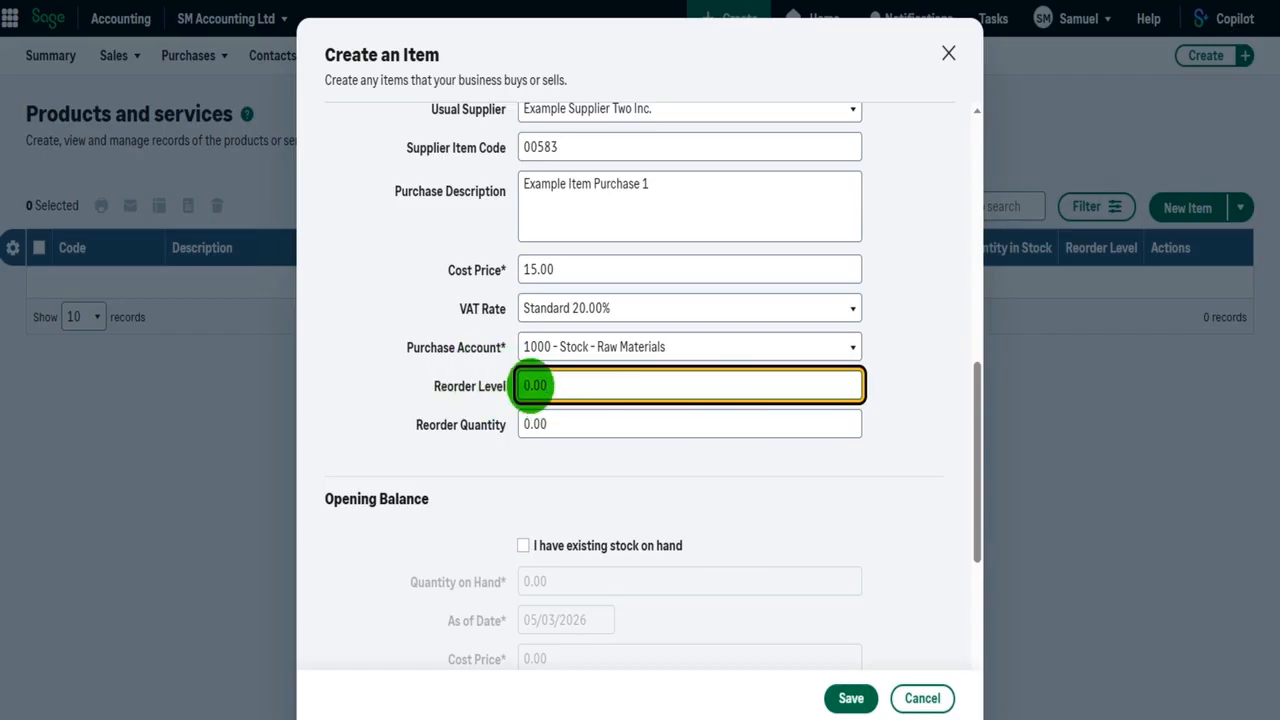
{"action": "scroll", "coordinate": [625, 380], "scroll_direction": "down", "scroll_amount": 2}
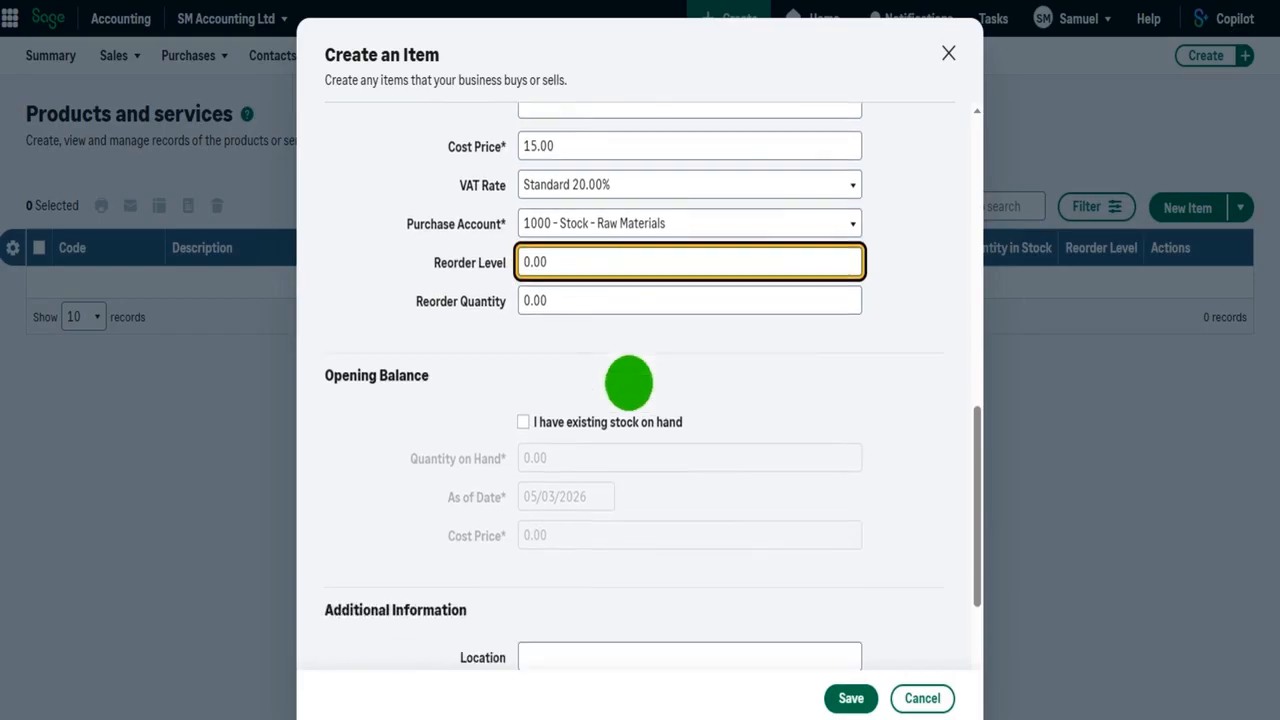
Try the existing stock on hand option in the item's opening balance
{"action": "left_click", "coordinate": [523, 357]}
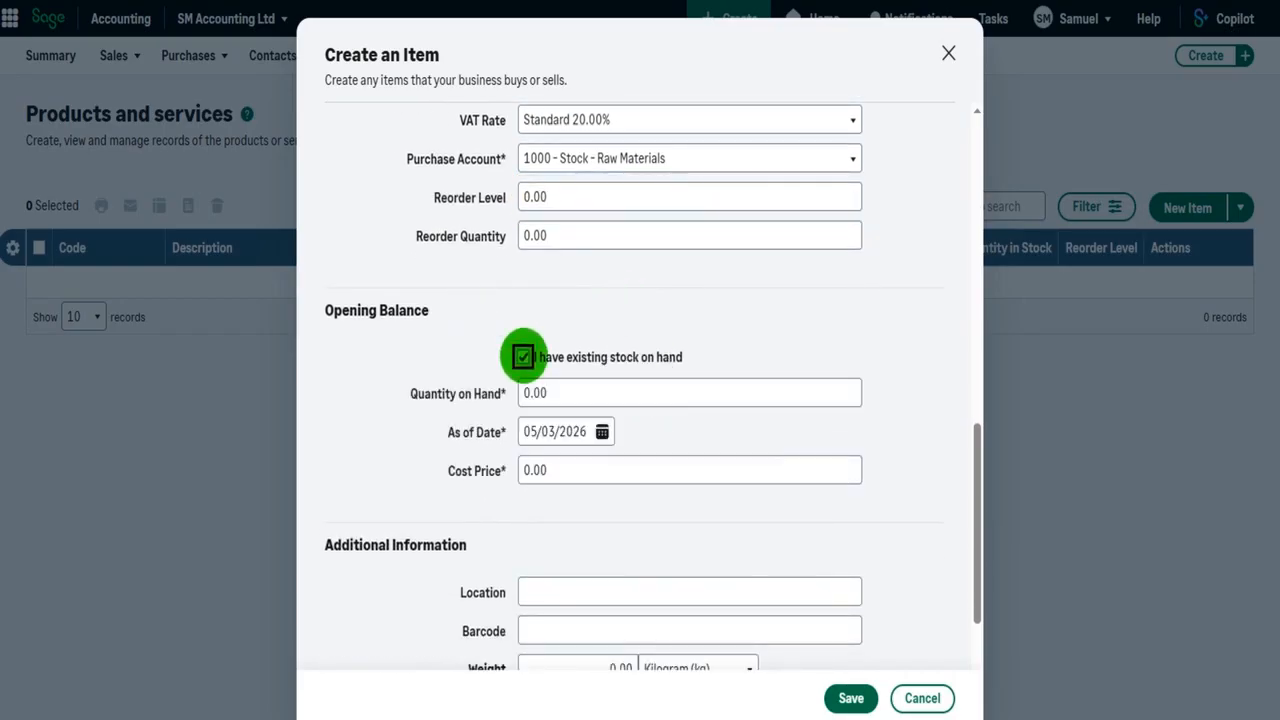
{"action": "left_click", "coordinate": [523, 357]}
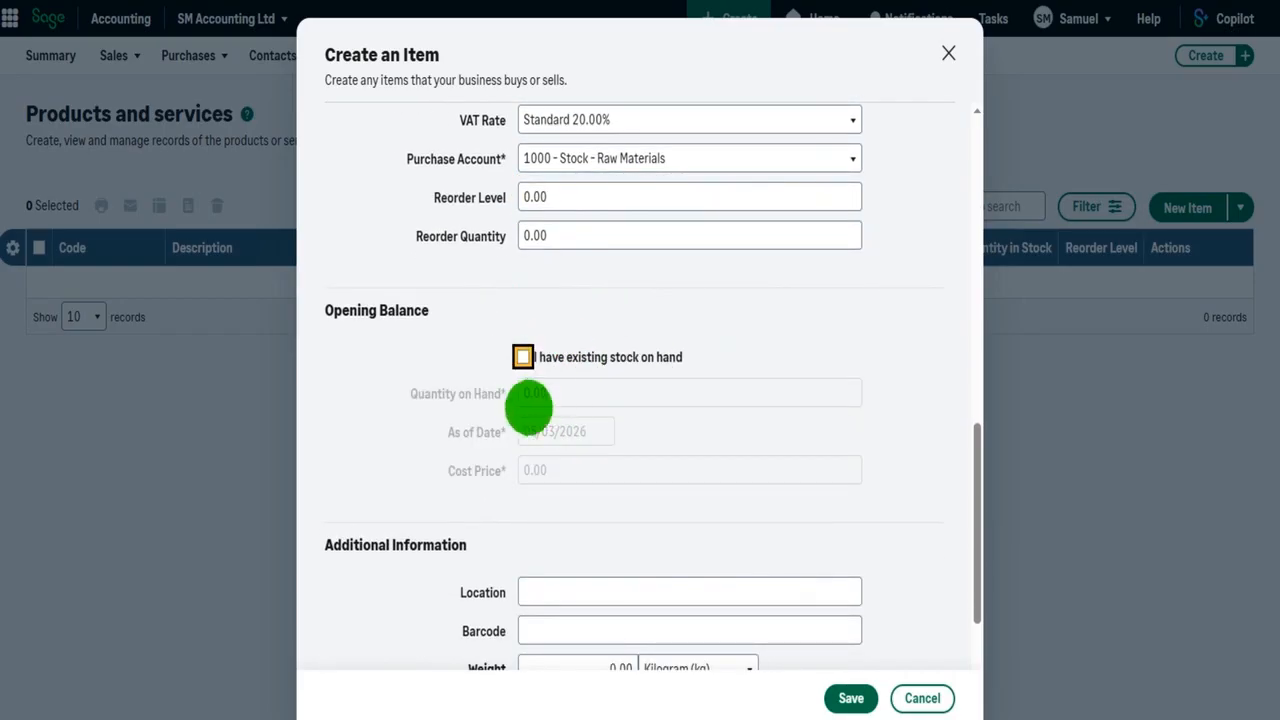
{"action": "left_click", "coordinate": [523, 357]}
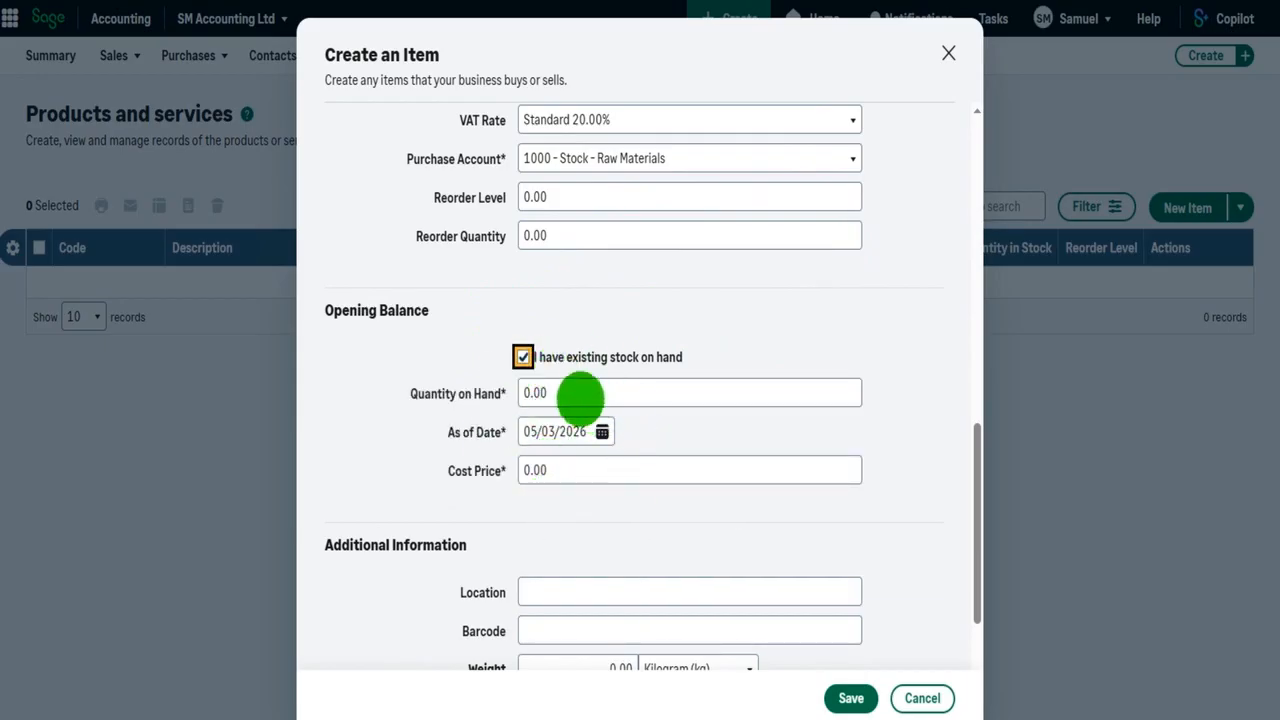
{"action": "left_click", "coordinate": [523, 357]}
Set the item's location to "Warehouse B2 Row 5" and save the stock item
{"action": "scroll", "coordinate": [634, 366], "scroll_direction": "down", "scroll_amount": 3}
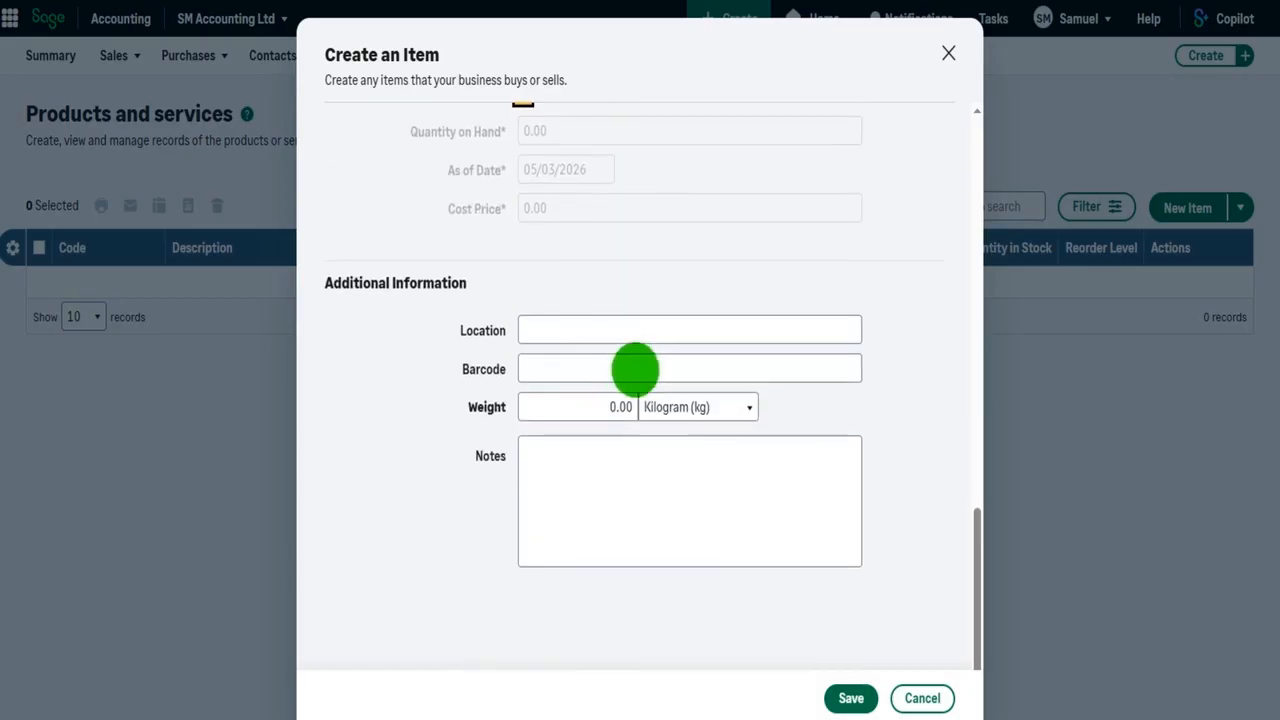
{"action": "left_click", "coordinate": [591, 335]}
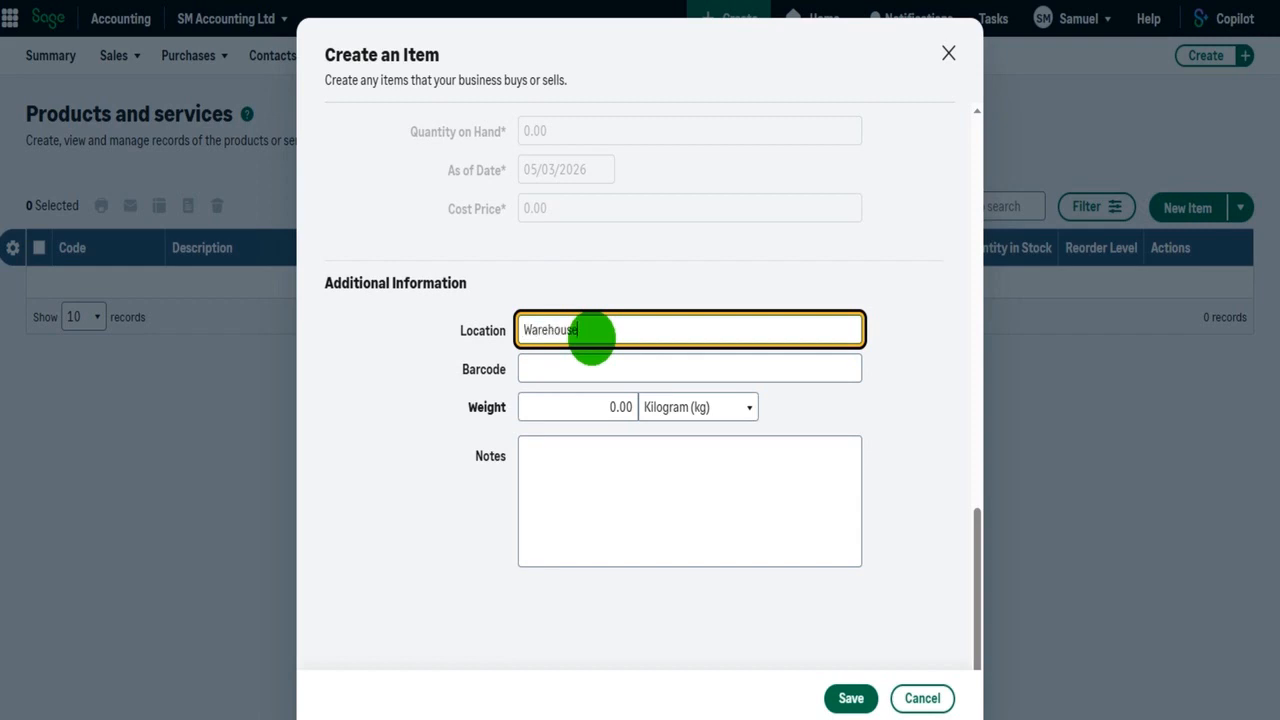
{"action": "key", "text": "Tab"}
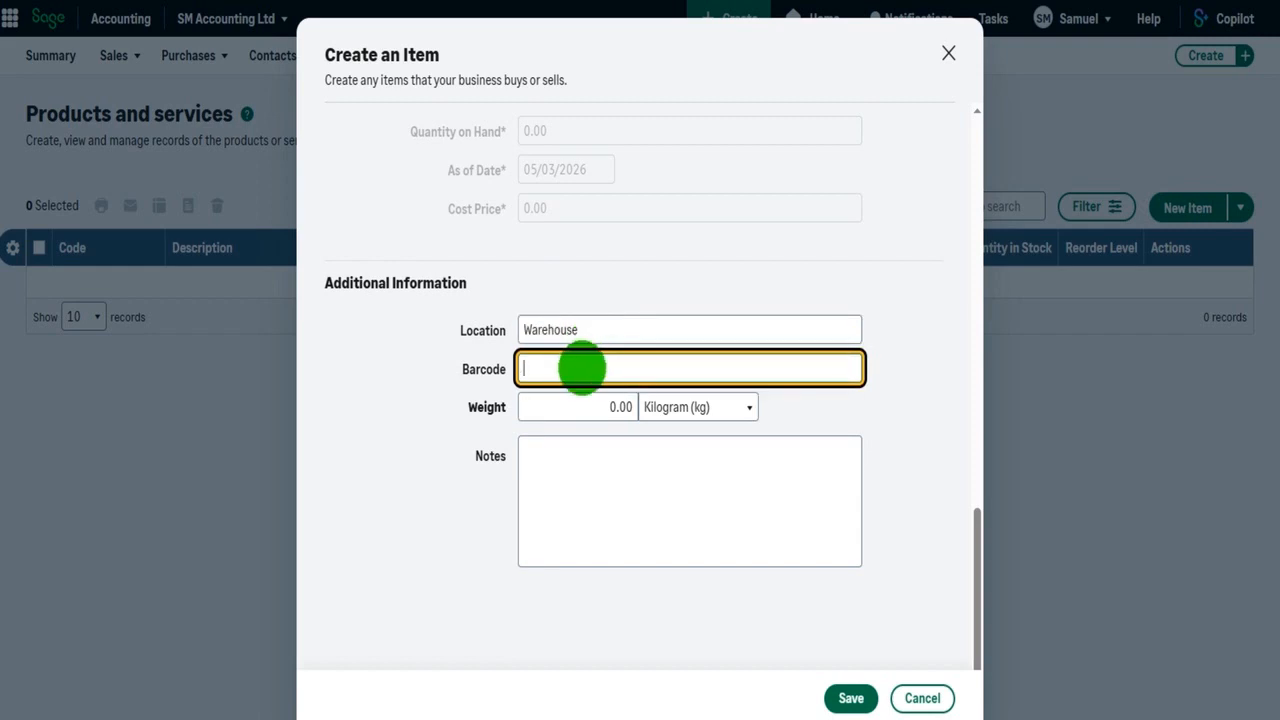
{"action": "left_click", "coordinate": [582, 468]}
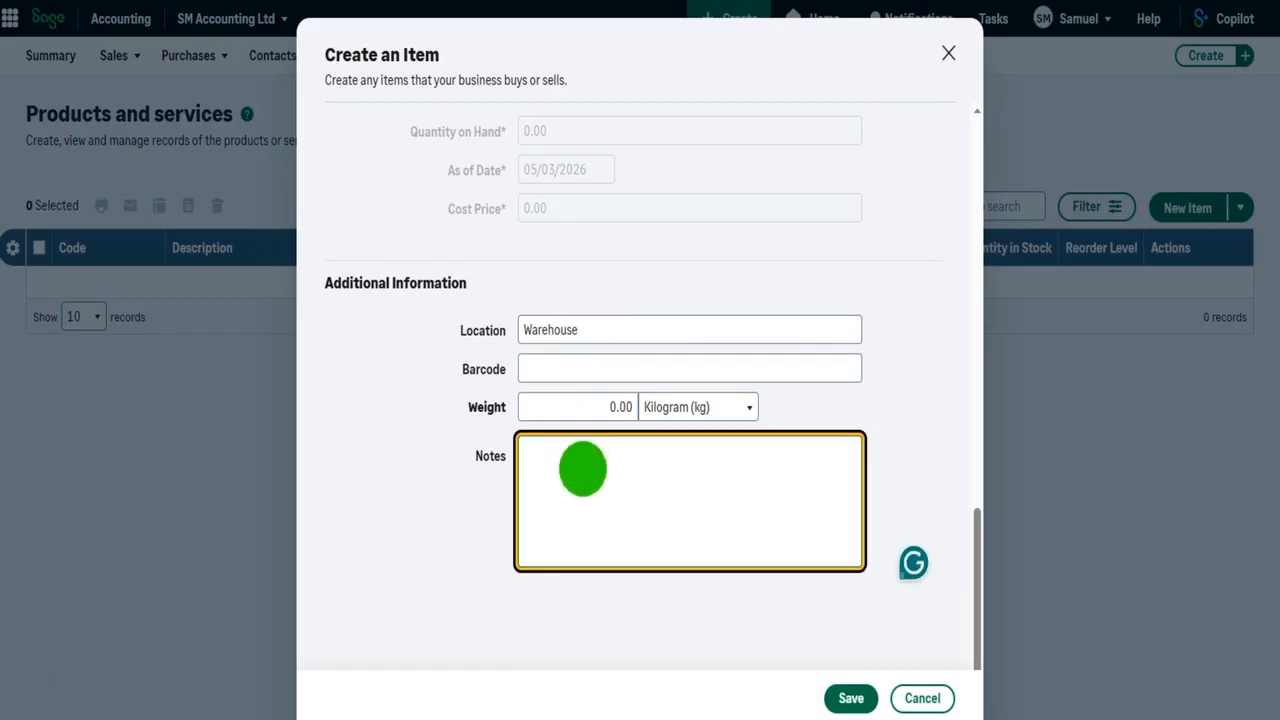
{"action": "left_click", "coordinate": [603, 337]}
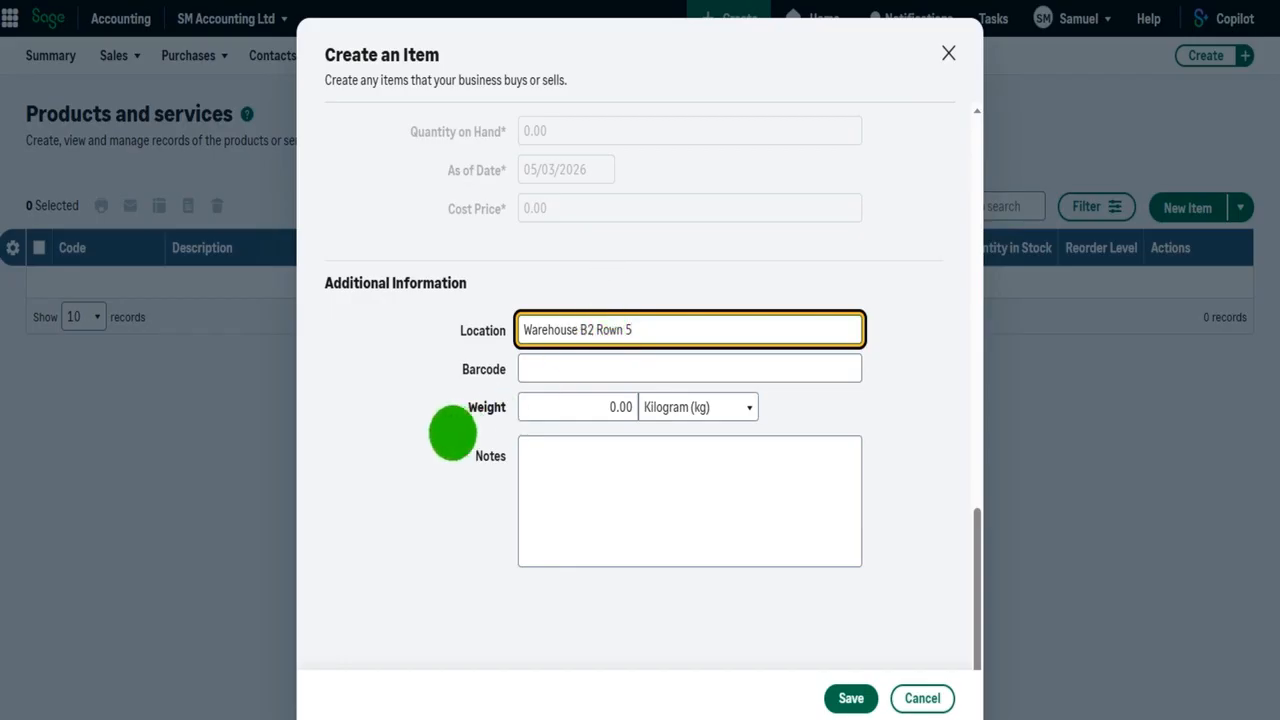
{"action": "scroll", "coordinate": [457, 366], "scroll_direction": "up", "scroll_amount": 10}
{"action": "scroll", "coordinate": [462, 430], "scroll_direction": "up", "scroll_amount": 5}
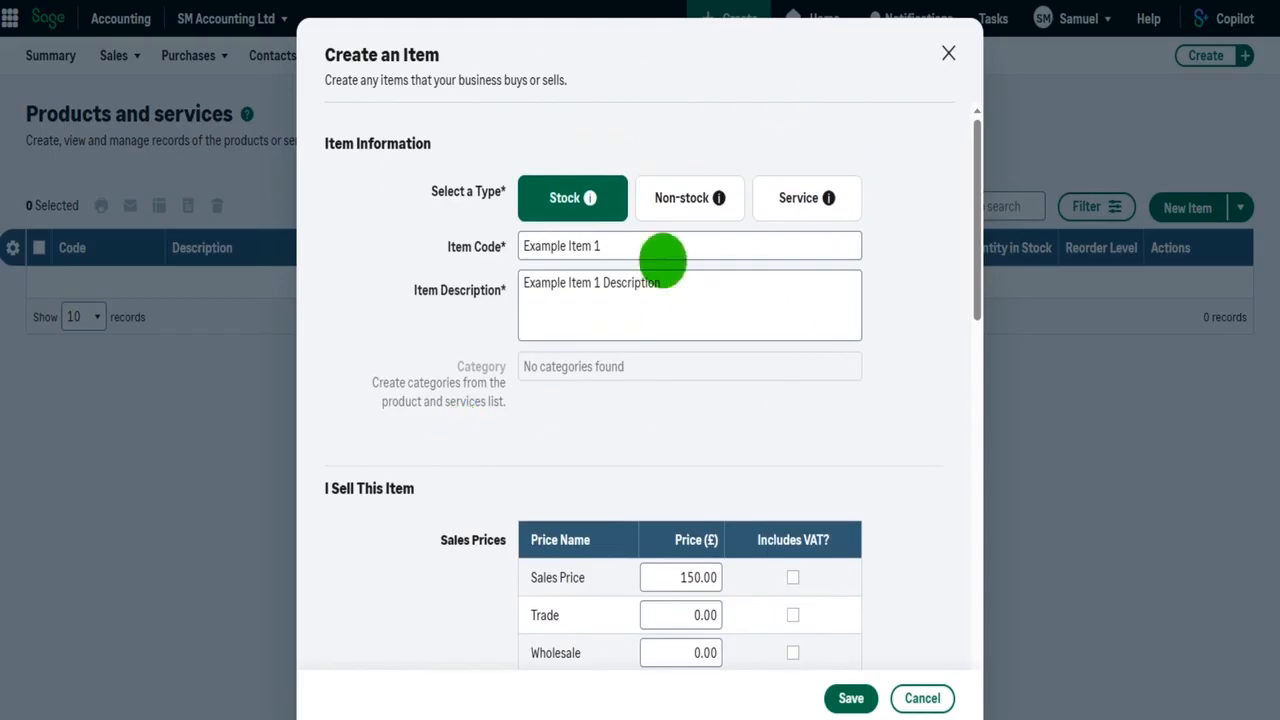
{"action": "scroll", "coordinate": [594, 277], "scroll_direction": "down", "scroll_amount": 10}
{"action": "scroll", "coordinate": [595, 283], "scroll_direction": "down", "scroll_amount": 3}
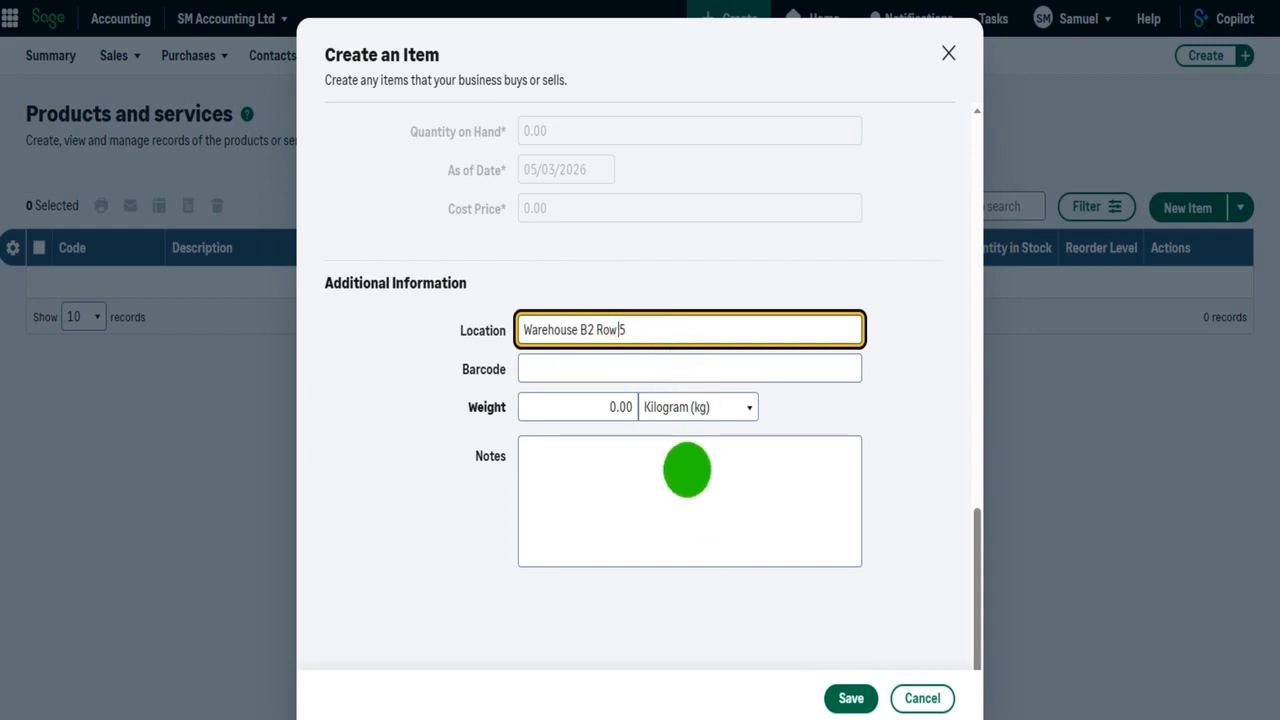
{"action": "left_click", "coordinate": [845, 696]}
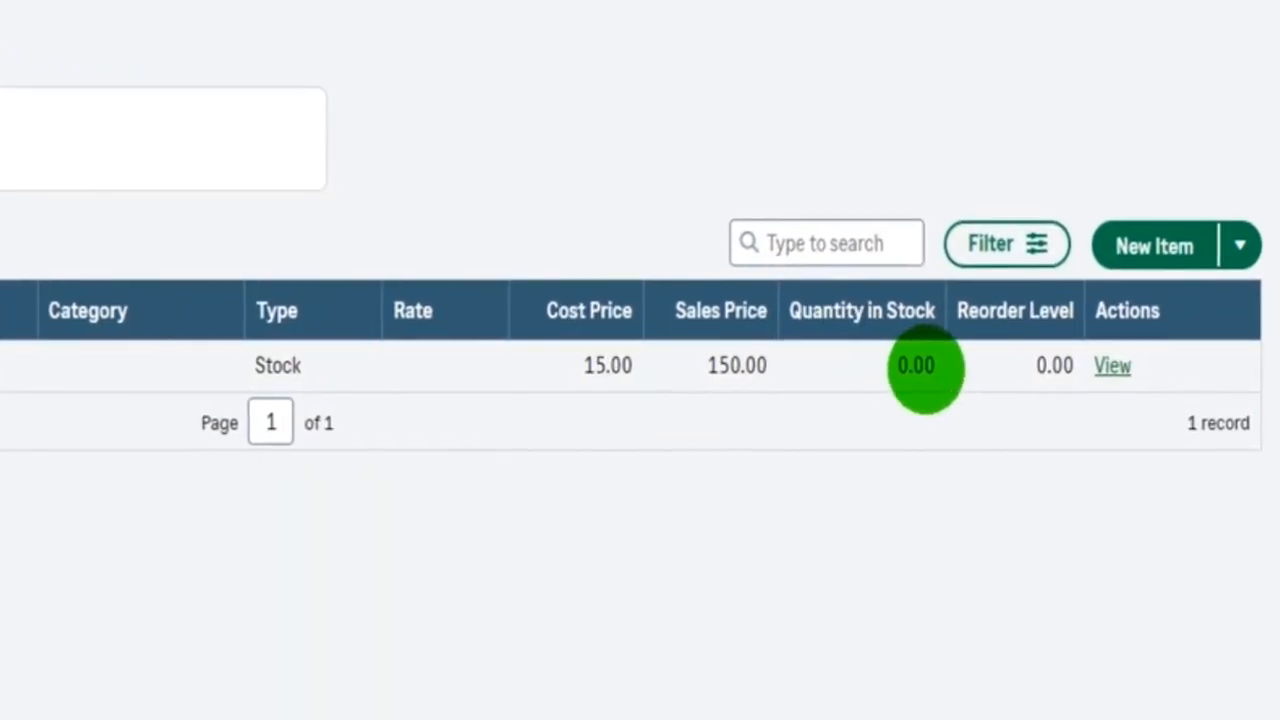
Look at the opening balance section of a blank stock item form and close it without saving
{"action": "left_click", "coordinate": [560, 196]}
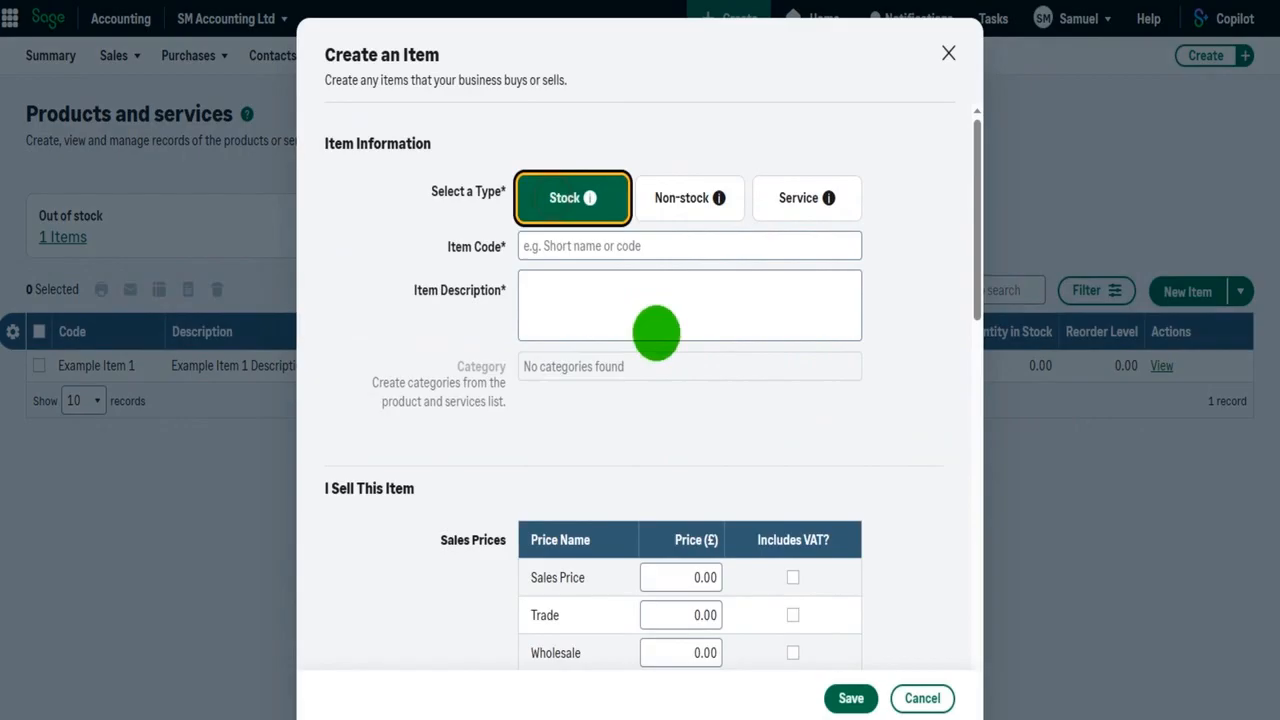
{"action": "scroll", "coordinate": [680, 330], "scroll_direction": "down", "scroll_amount": 10}
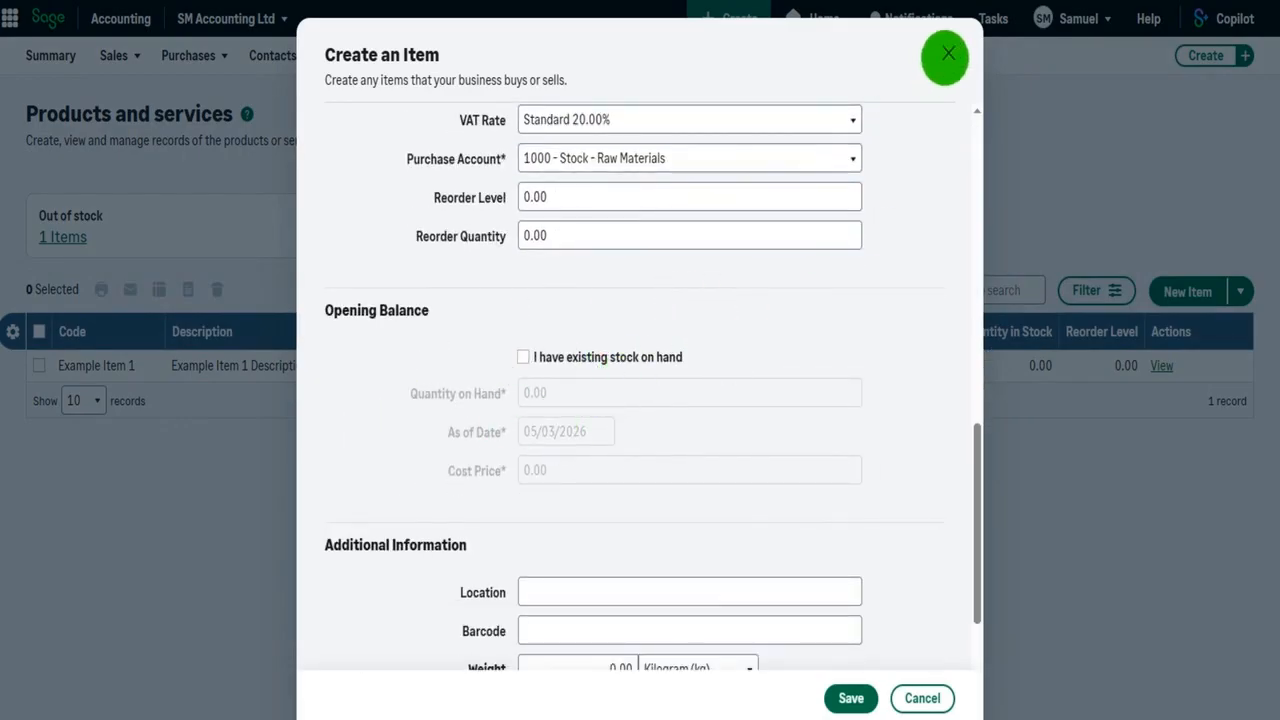
{"action": "left_click", "coordinate": [946, 55]}
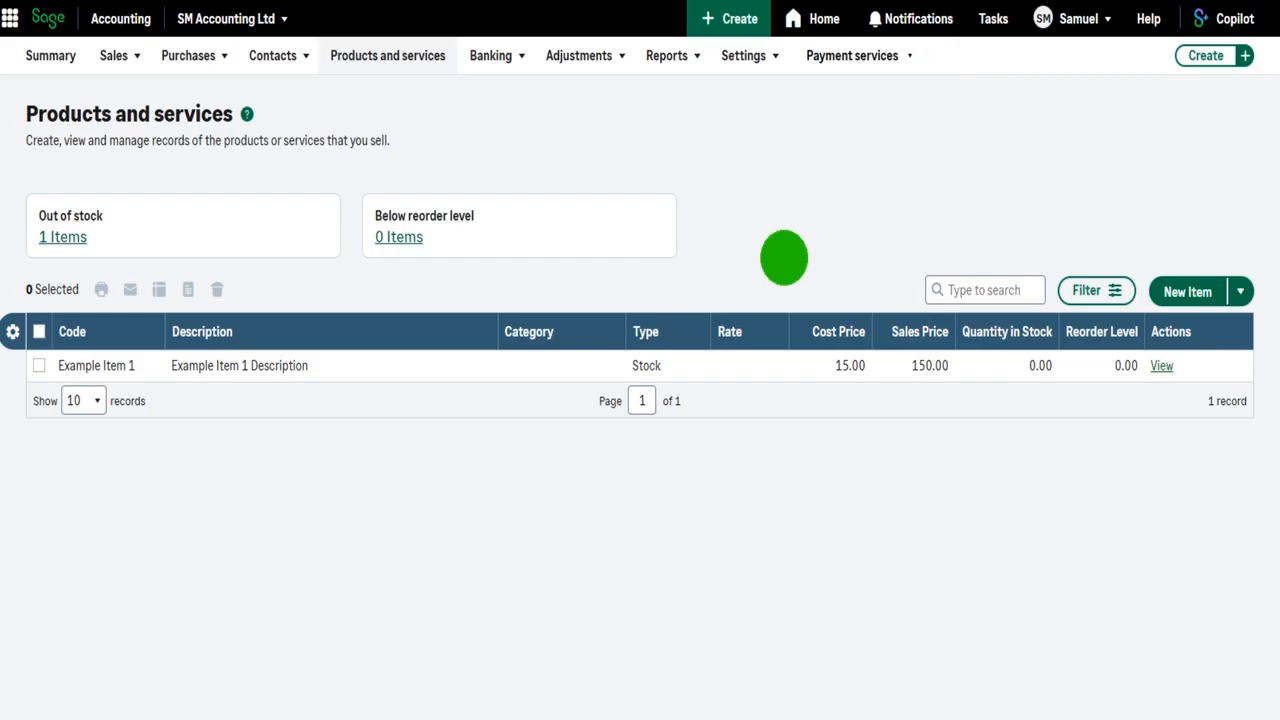
Start a new sales invoice for the customer Aviva and add Example Item 1 as its first line
{"action": "left_click", "coordinate": [120, 57]}
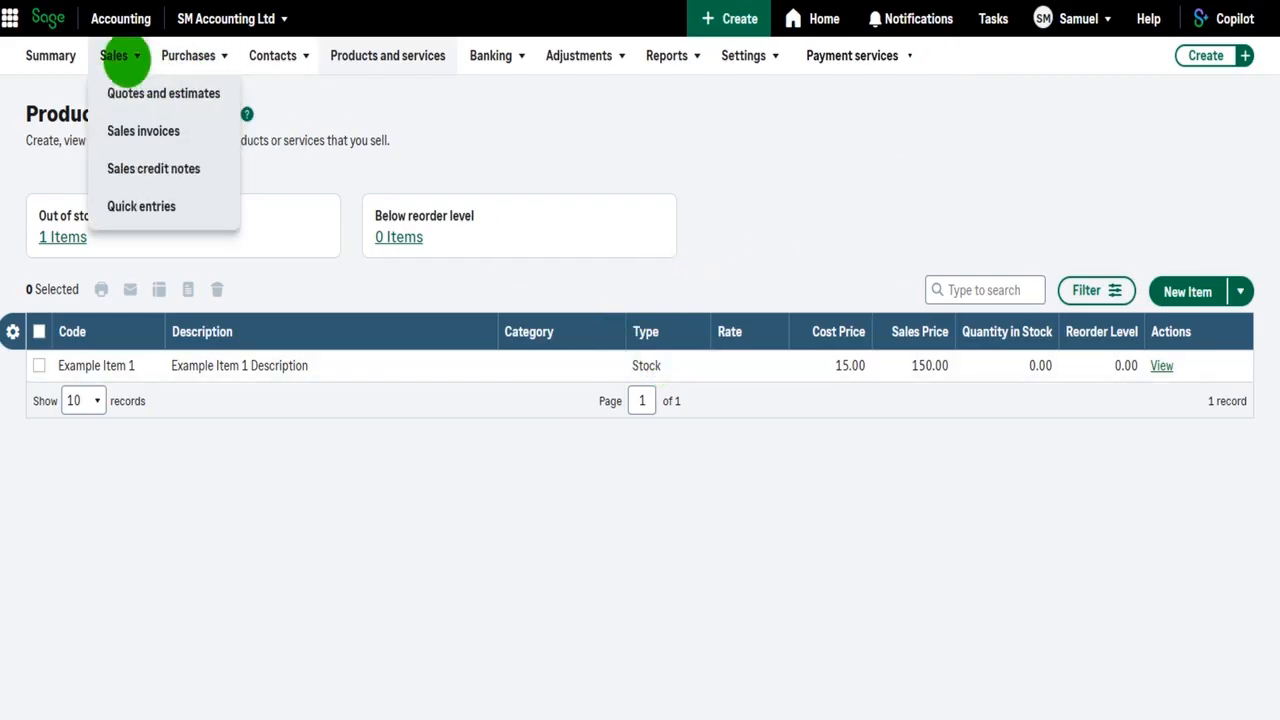
{"action": "left_click", "coordinate": [143, 130]}
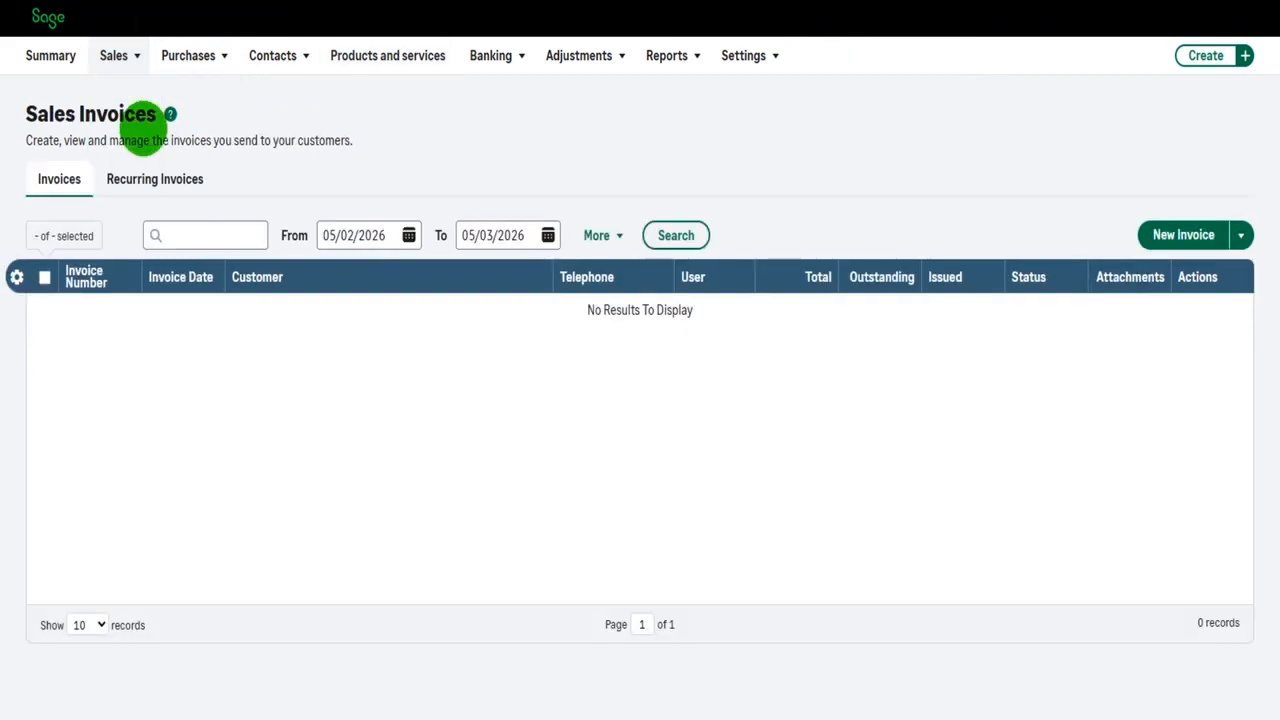
{"action": "left_click", "coordinate": [1170, 232]}
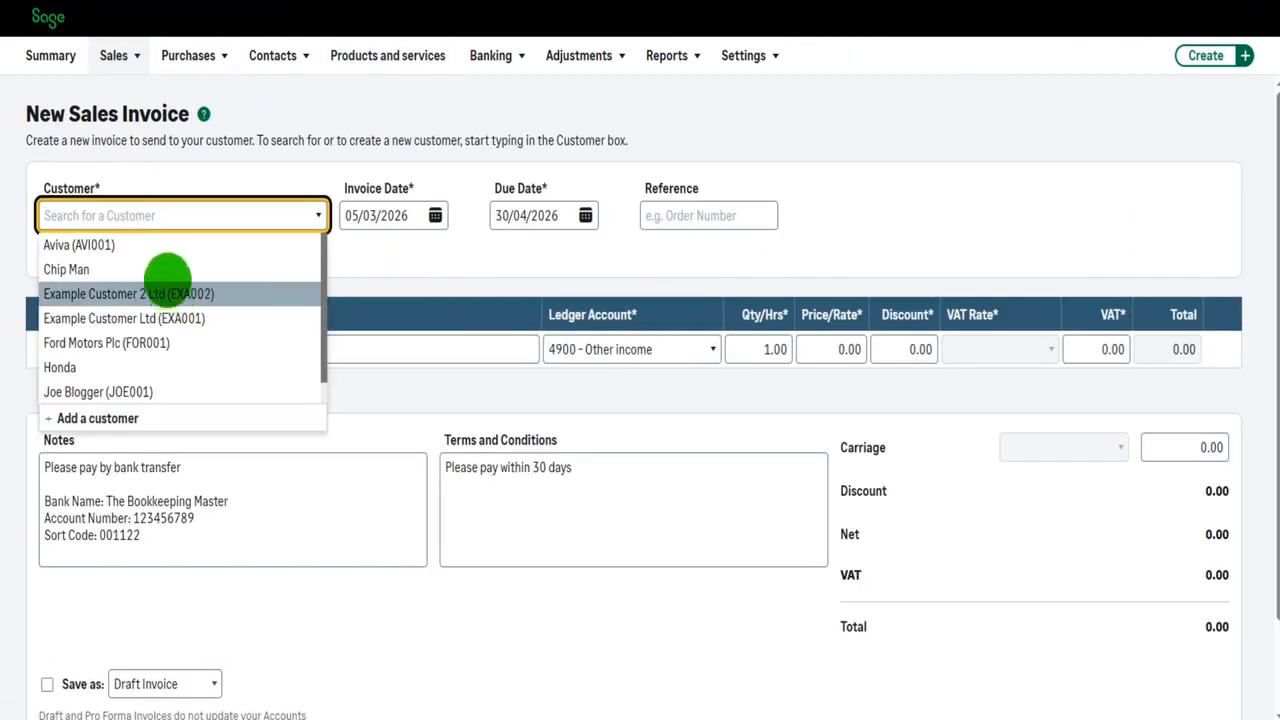
{"action": "left_click", "coordinate": [134, 244]}
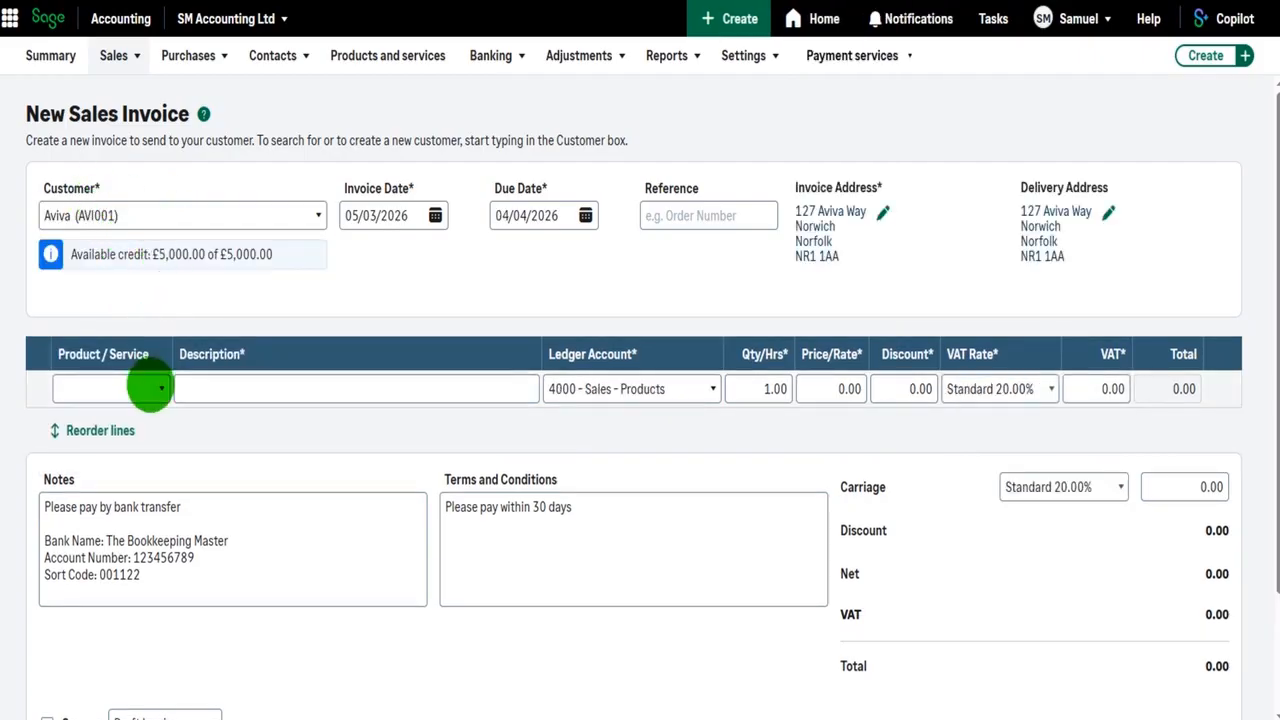
{"action": "left_click", "coordinate": [148, 388]}
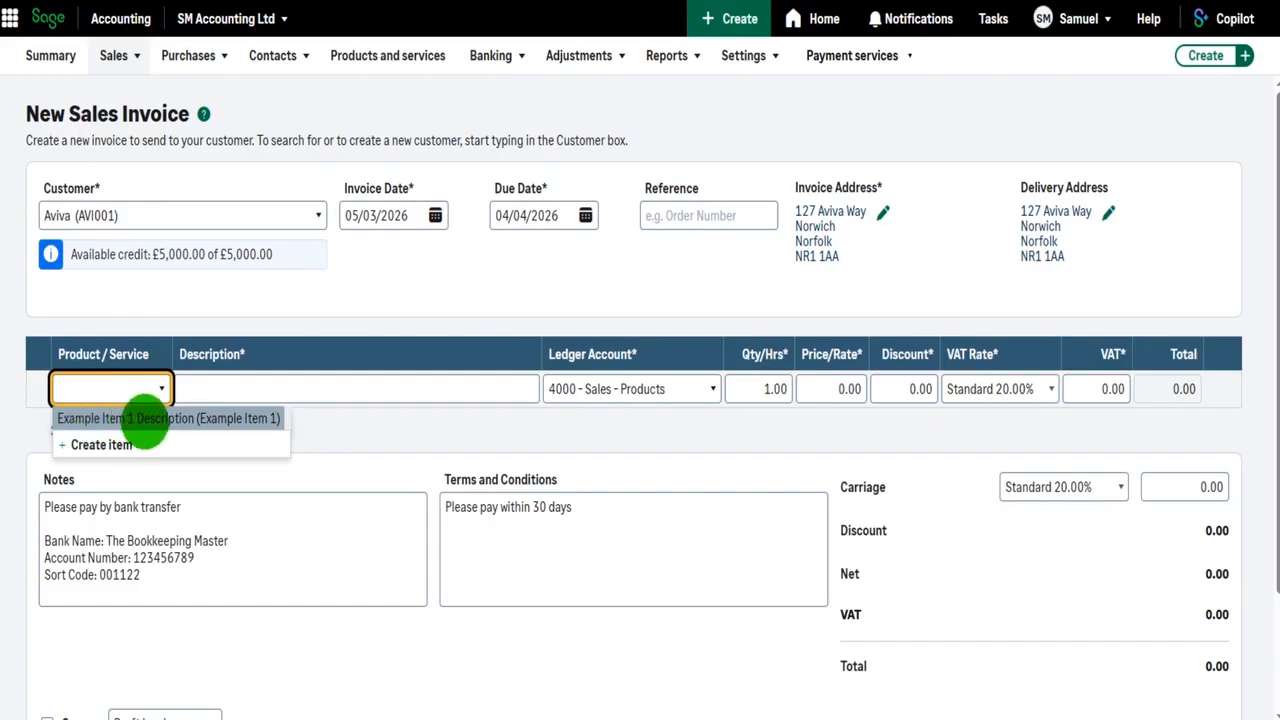
{"action": "left_click", "coordinate": [145, 420]}
Check the description, price selection and quantity of the Example Item 1 line on the sales invoice
{"action": "left_click_drag", "start_coordinate": [354, 388], "coordinate": [155, 388]}
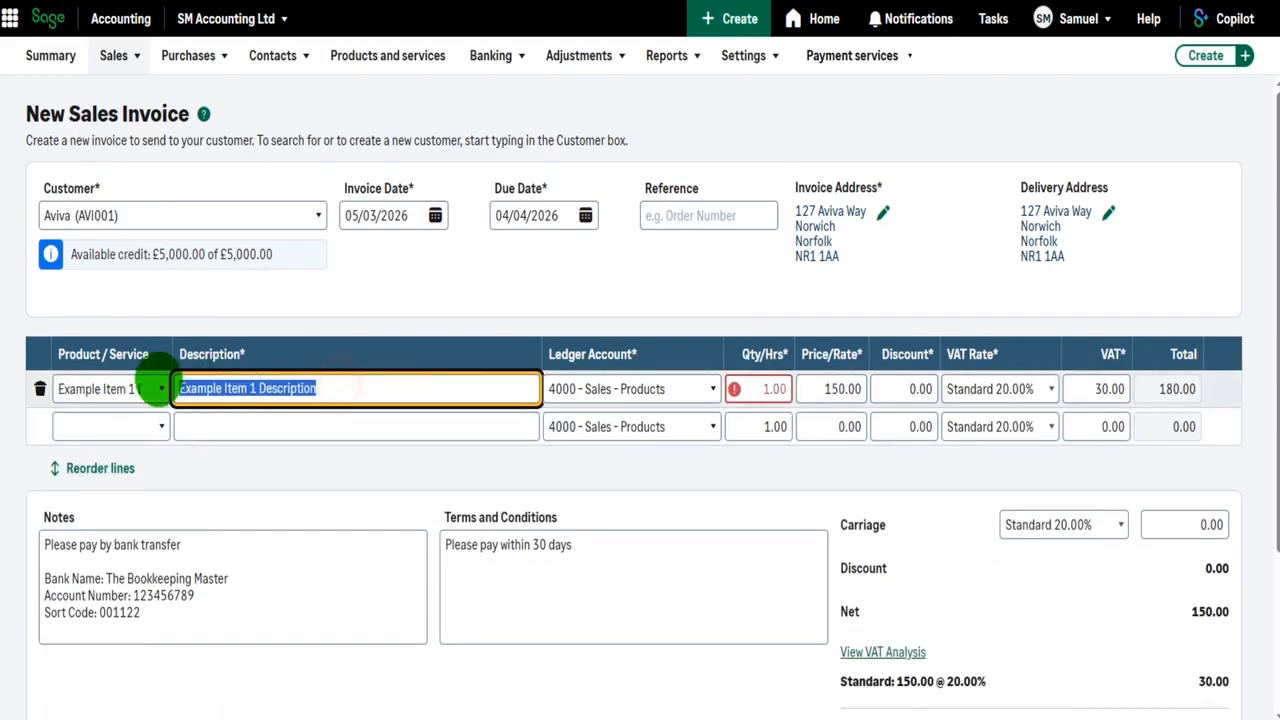
{"action": "left_click", "coordinate": [315, 392]}
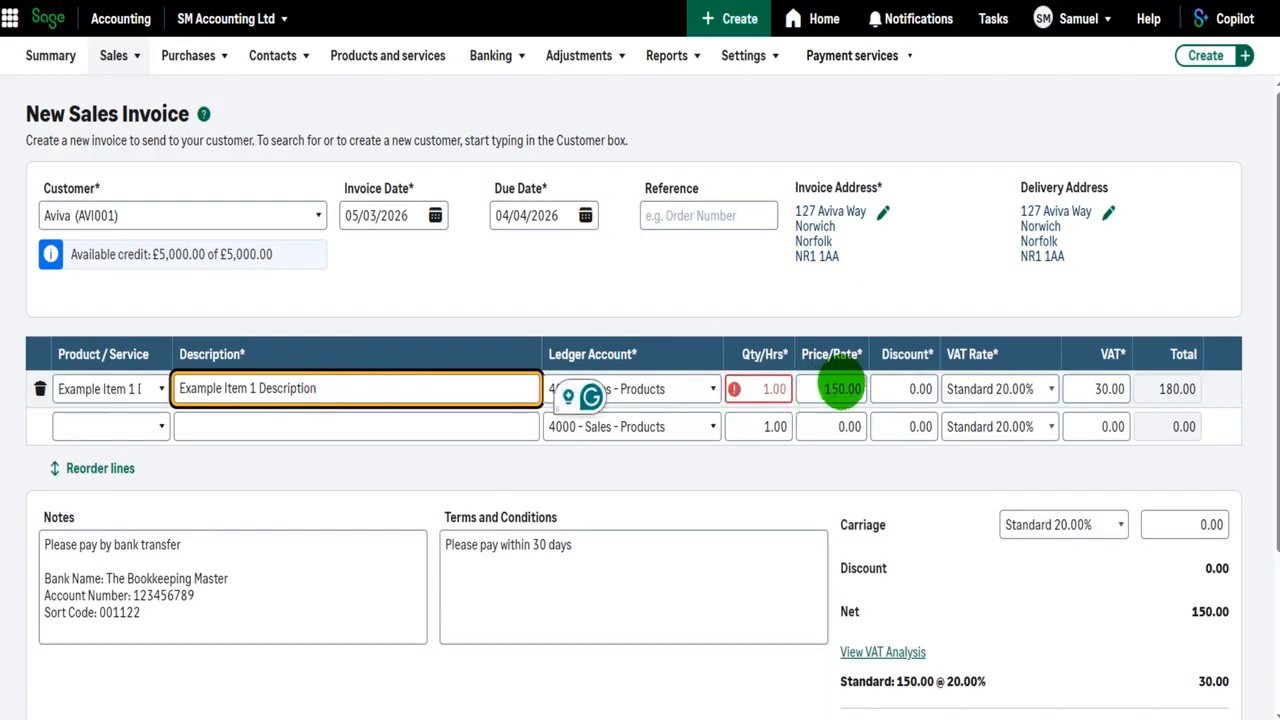
{"action": "left_click", "coordinate": [842, 389]}
{"action": "left_click", "coordinate": [843, 389]}
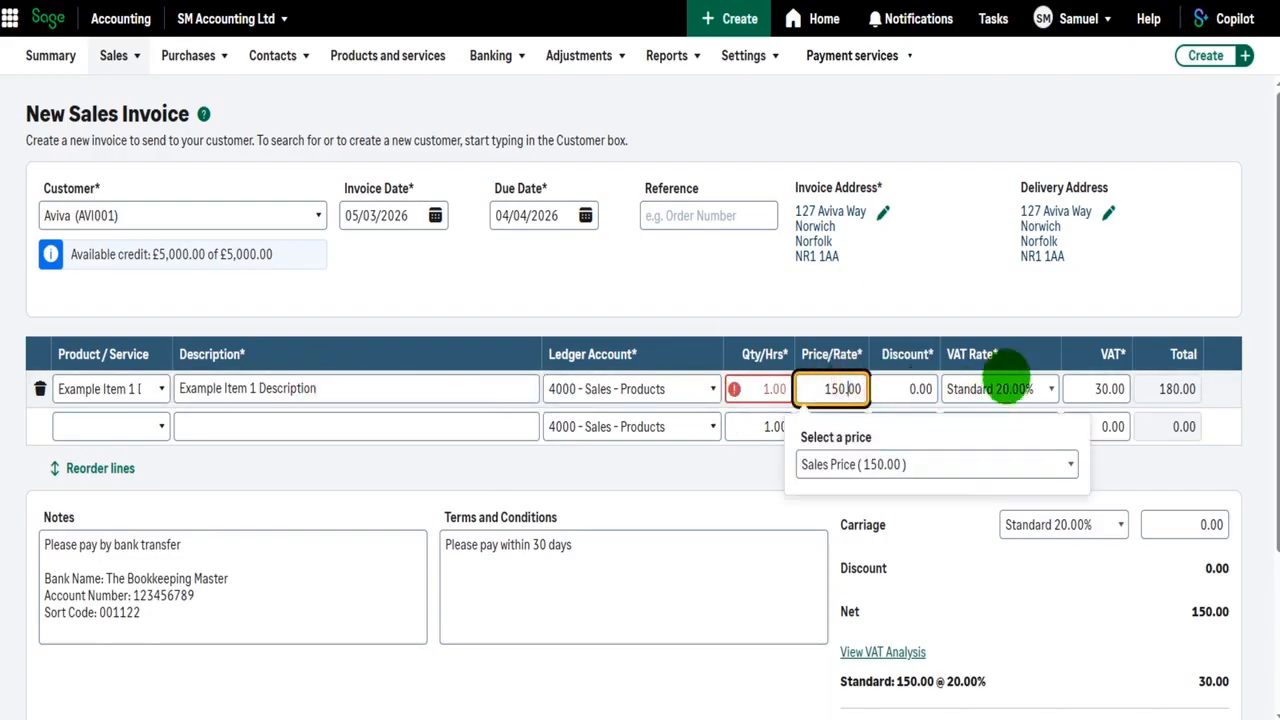
{"action": "left_click", "coordinate": [943, 288]}
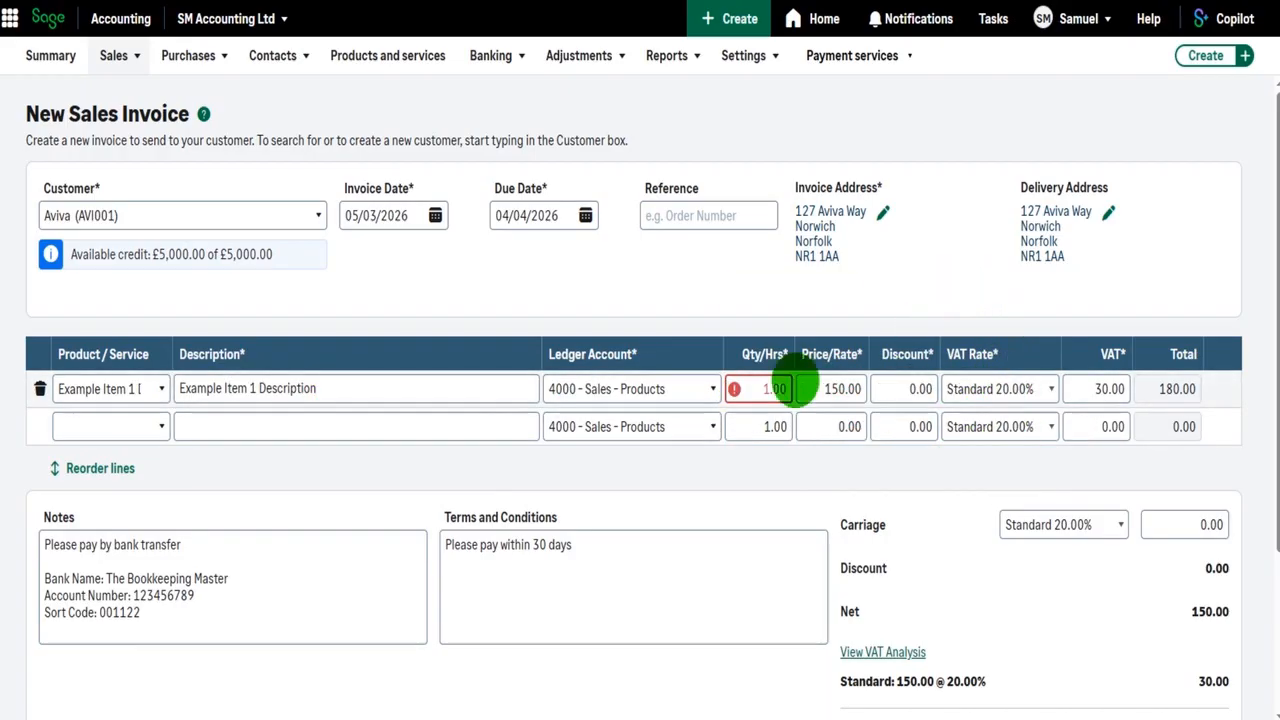
{"action": "left_click", "coordinate": [760, 389]}
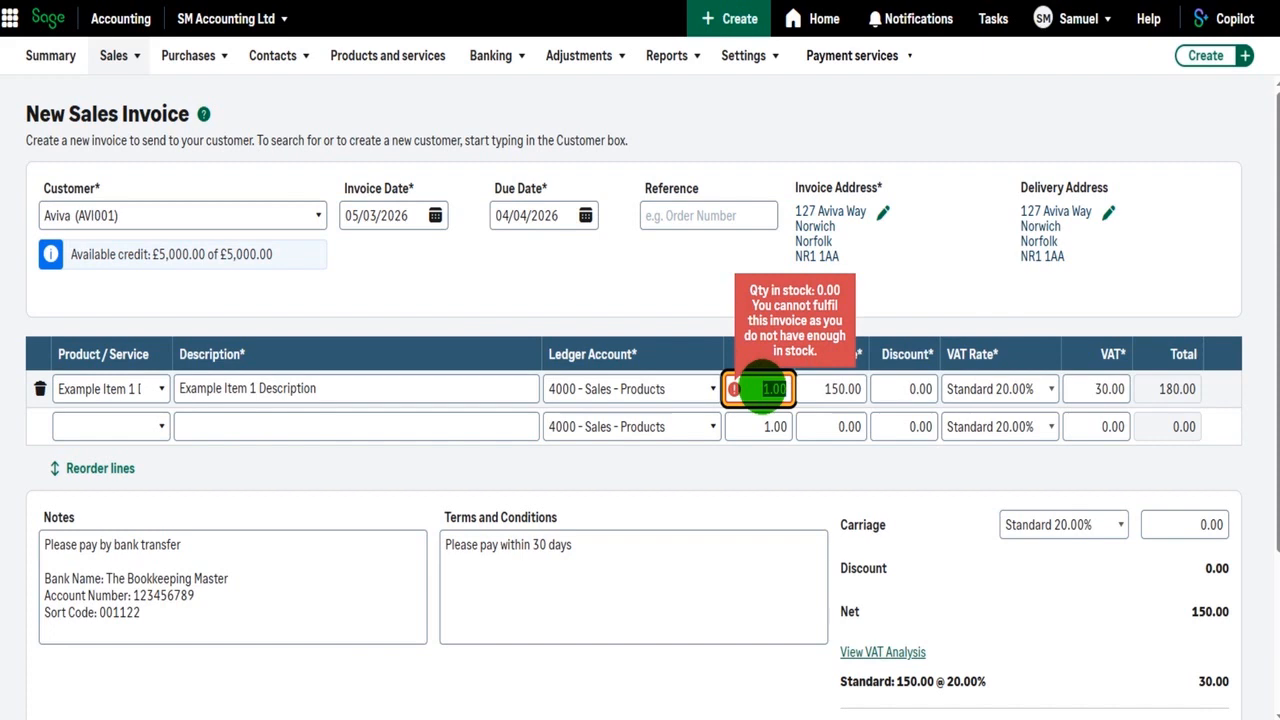
Start a new purchase invoice for Example Supplier Two Inc. with the invoice date 03/03/2026
{"action": "mouse_move", "coordinate": [191, 55]}
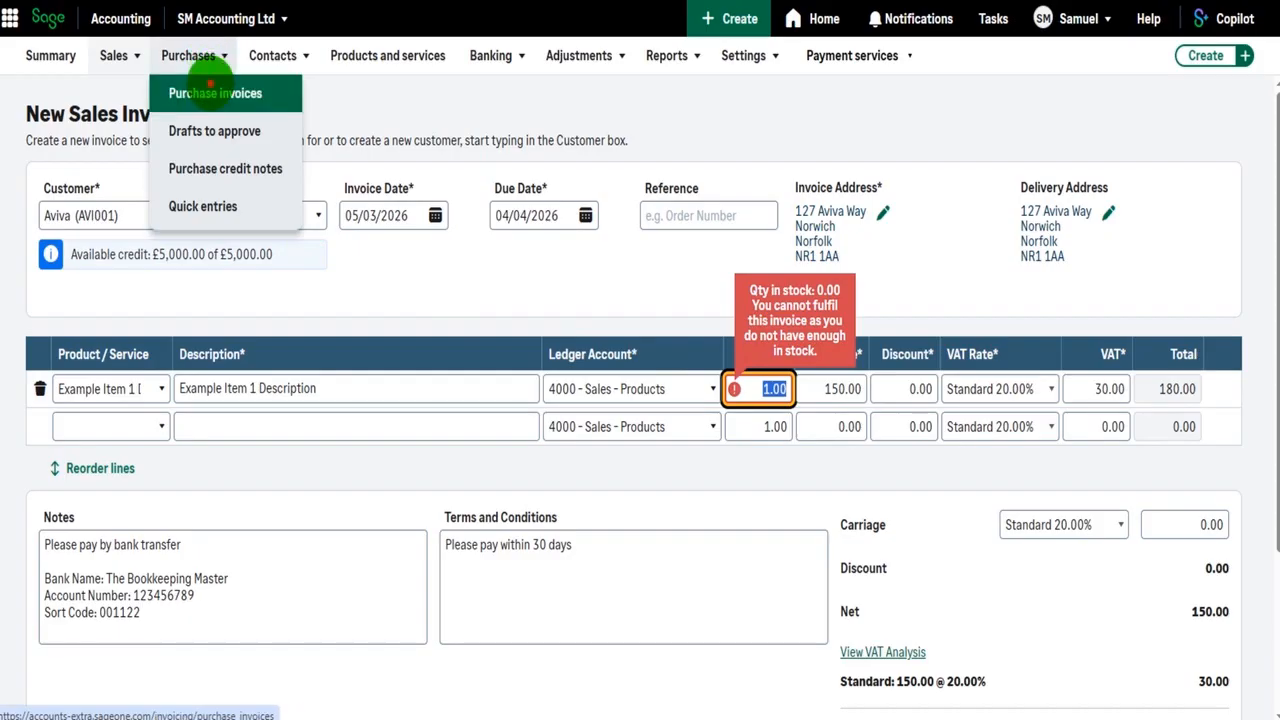
{"action": "left_click", "coordinate": [205, 88]}
{"action": "left_click", "coordinate": [711, 96]}
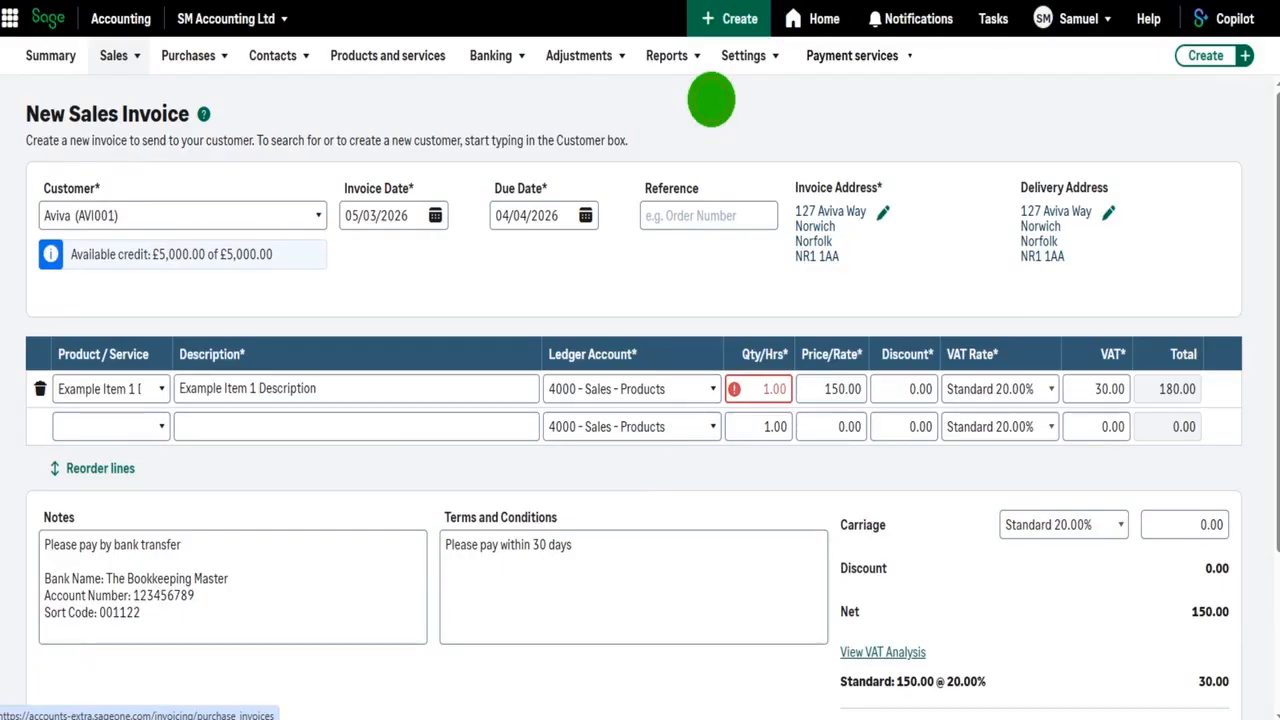
{"action": "left_click", "coordinate": [1157, 224]}
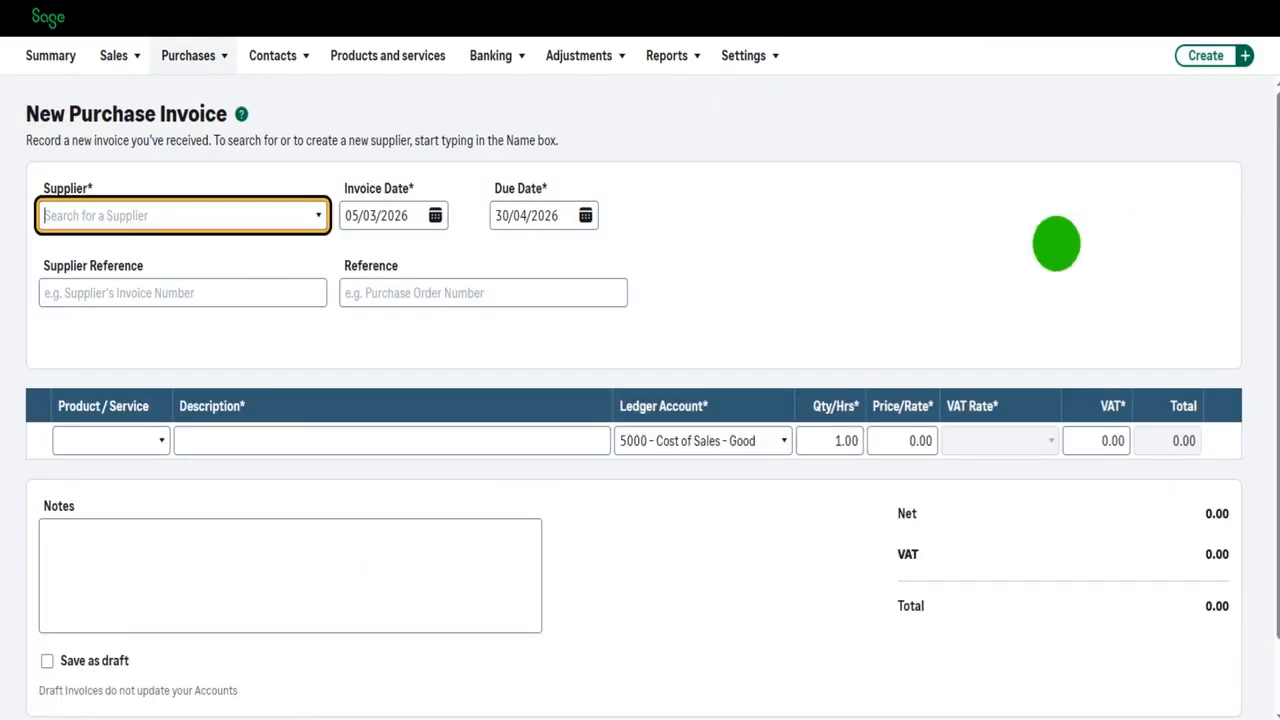
{"action": "left_click", "coordinate": [315, 212]}
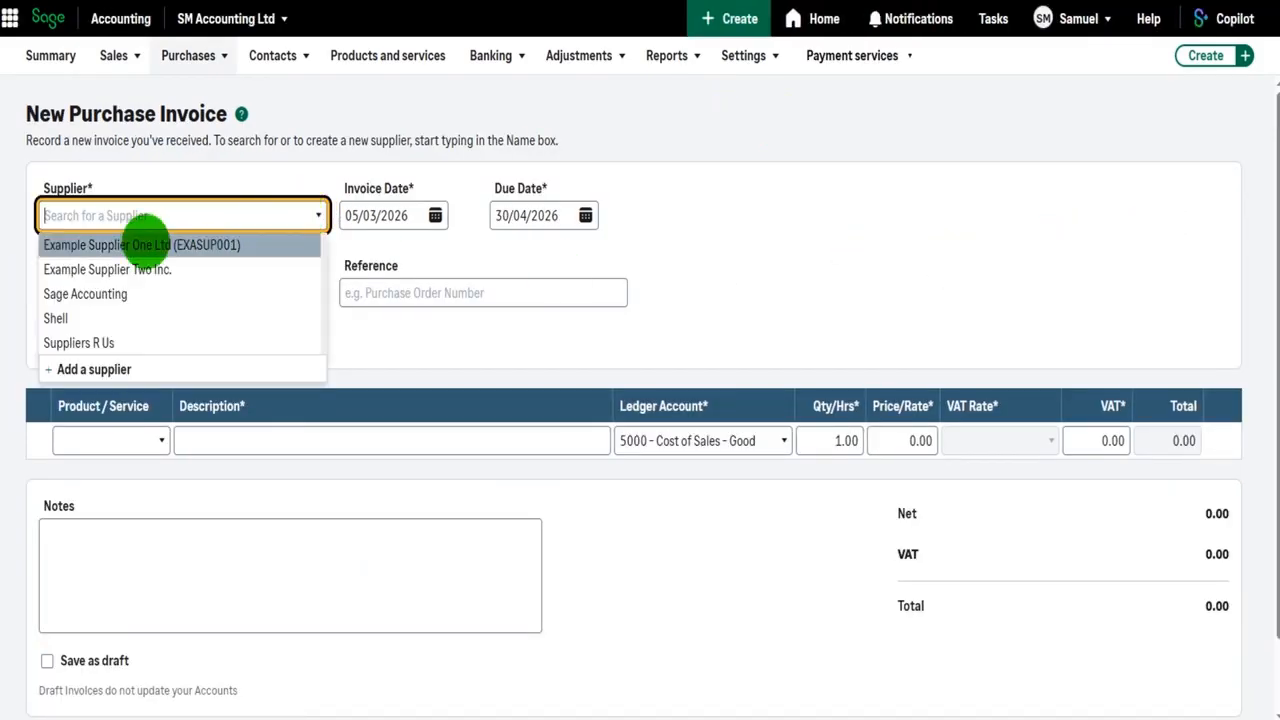
{"action": "left_click", "coordinate": [70, 268]}
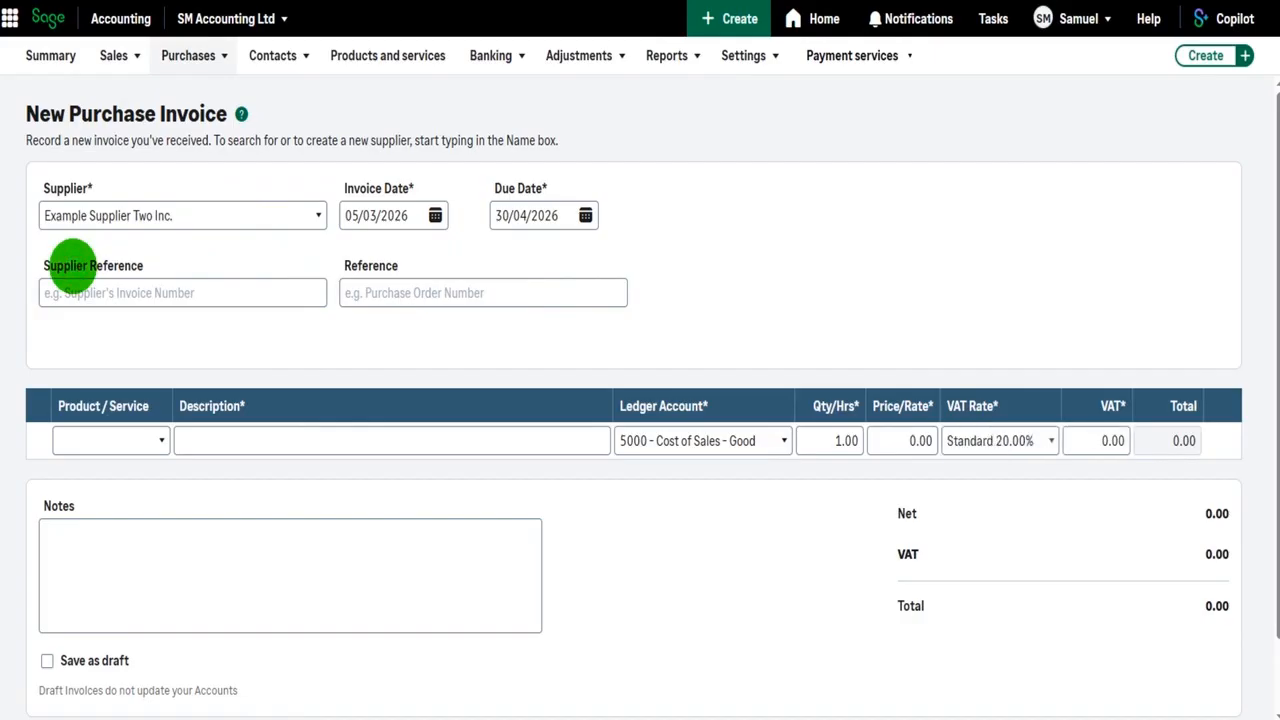
{"action": "left_click", "coordinate": [435, 215]}
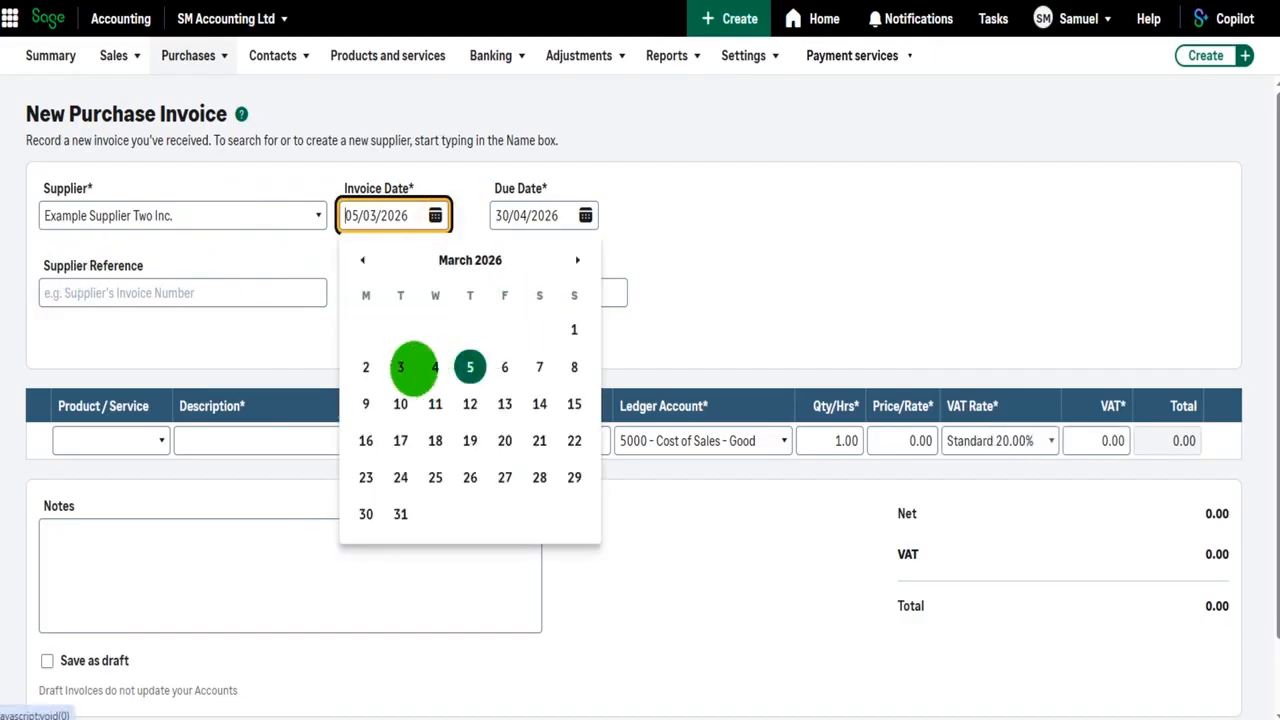
{"action": "left_click", "coordinate": [400, 367]}
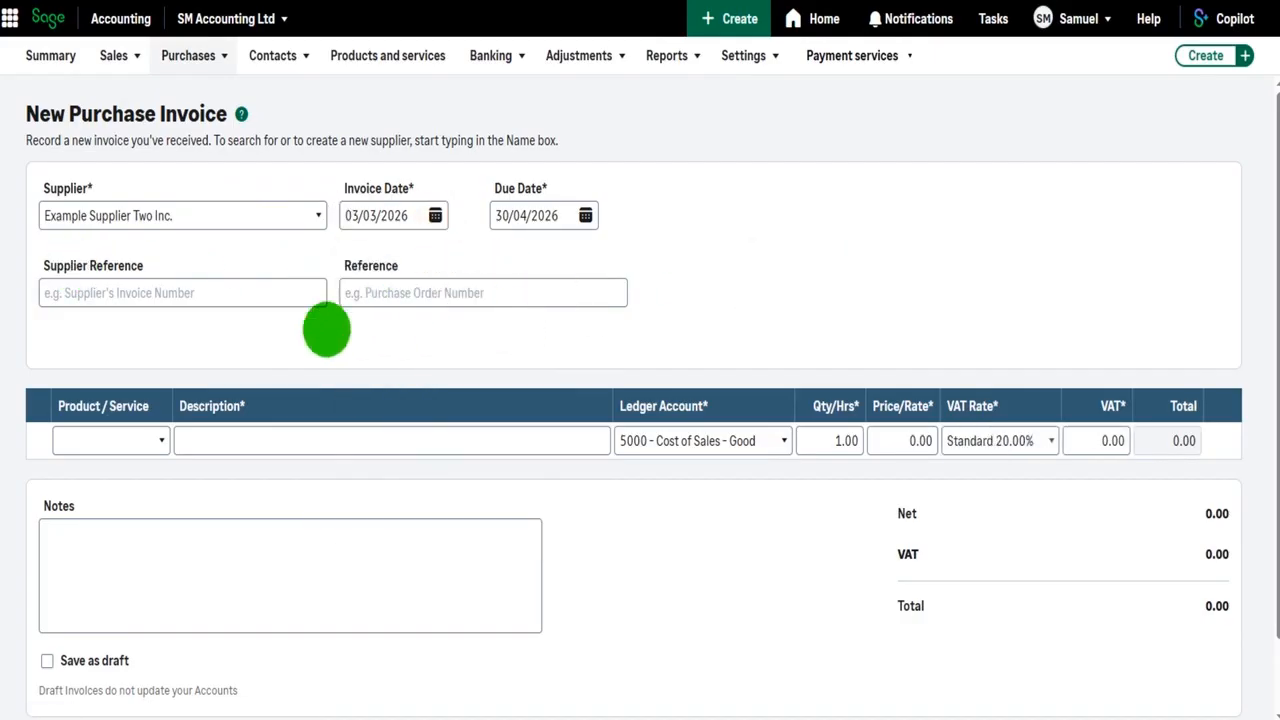
Add Example Item 1 as the first line of the purchase invoice with a quantity of 10
{"action": "left_click", "coordinate": [161, 440]}
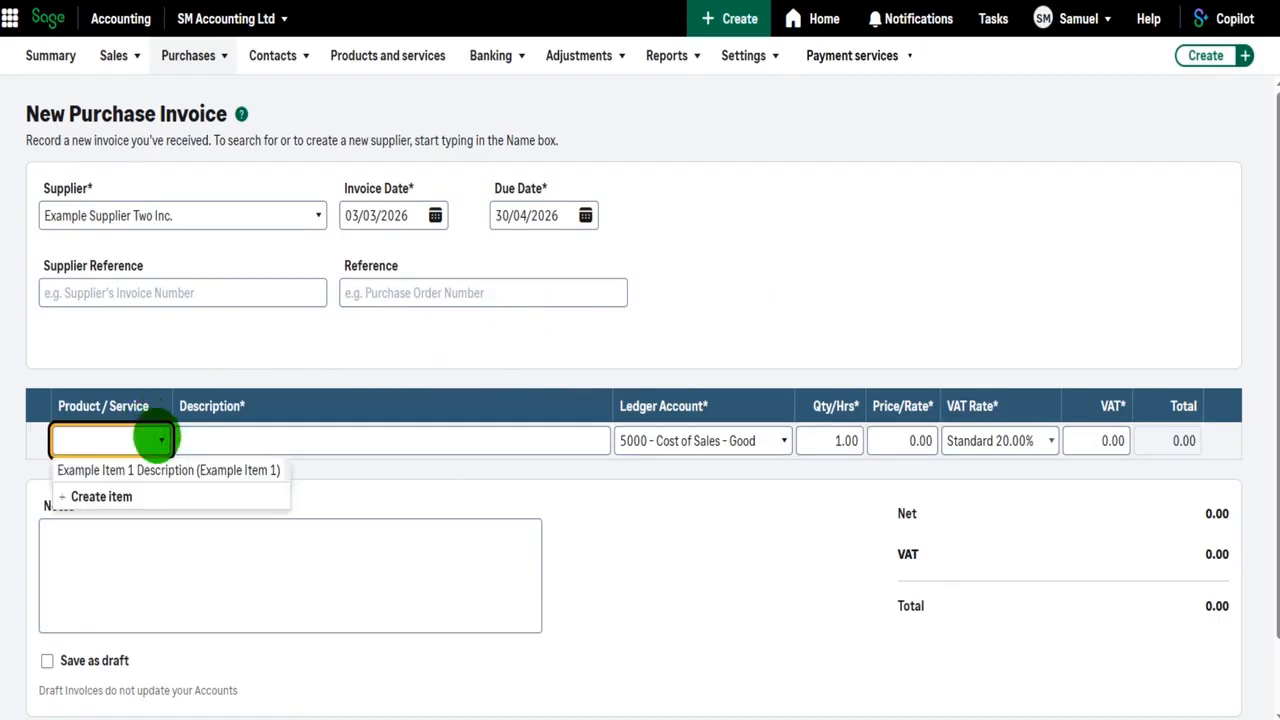
{"action": "left_click", "coordinate": [165, 469]}
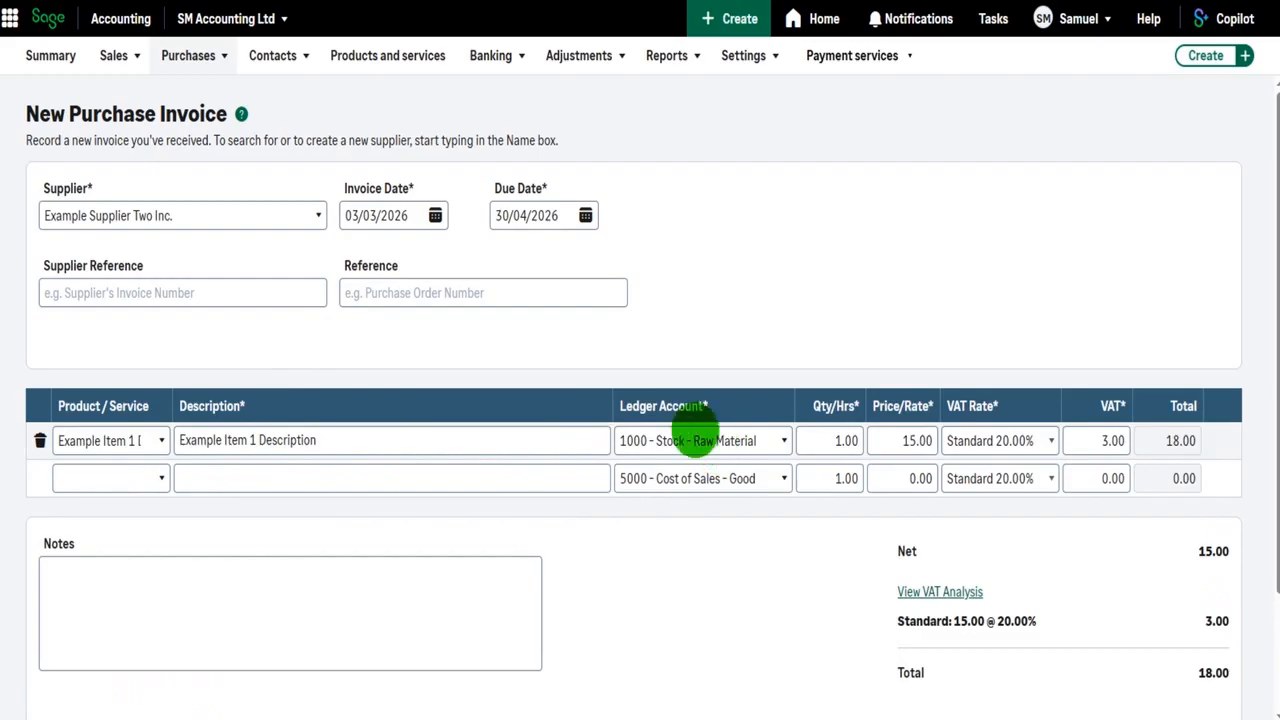
{"action": "left_click", "coordinate": [828, 441]}
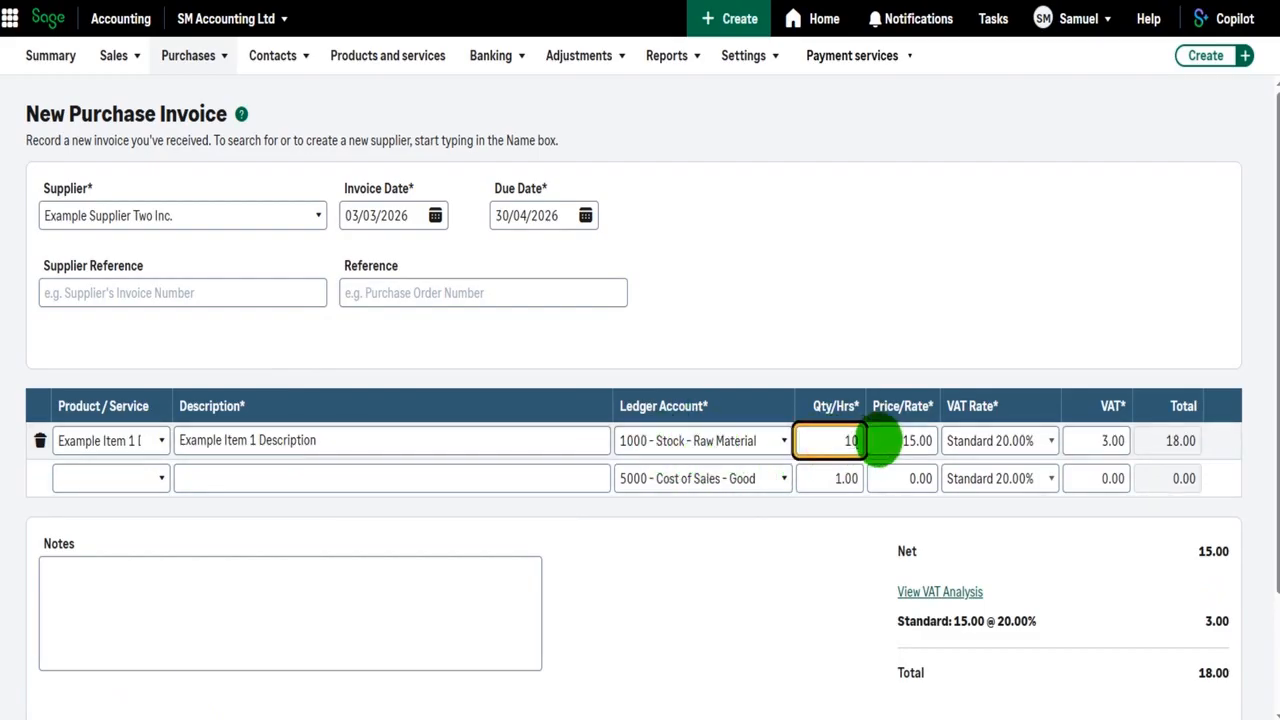
{"action": "left_click", "coordinate": [918, 441]}
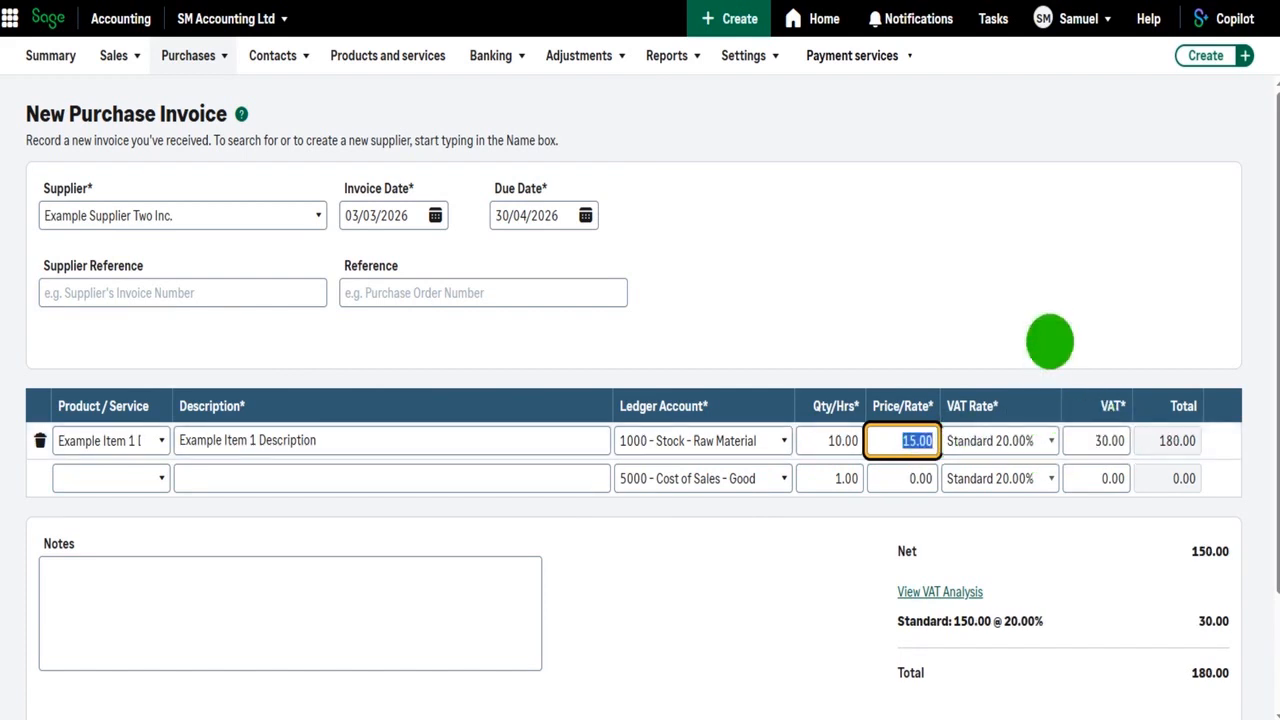
Save the purchase invoice and check Example Item 1's quantity in stock in the products and services list
{"action": "scroll", "coordinate": [1220, 442], "scroll_direction": "down", "scroll_amount": 2}
{"action": "scroll", "coordinate": [946, 543], "scroll_direction": "up", "scroll_amount": 2}
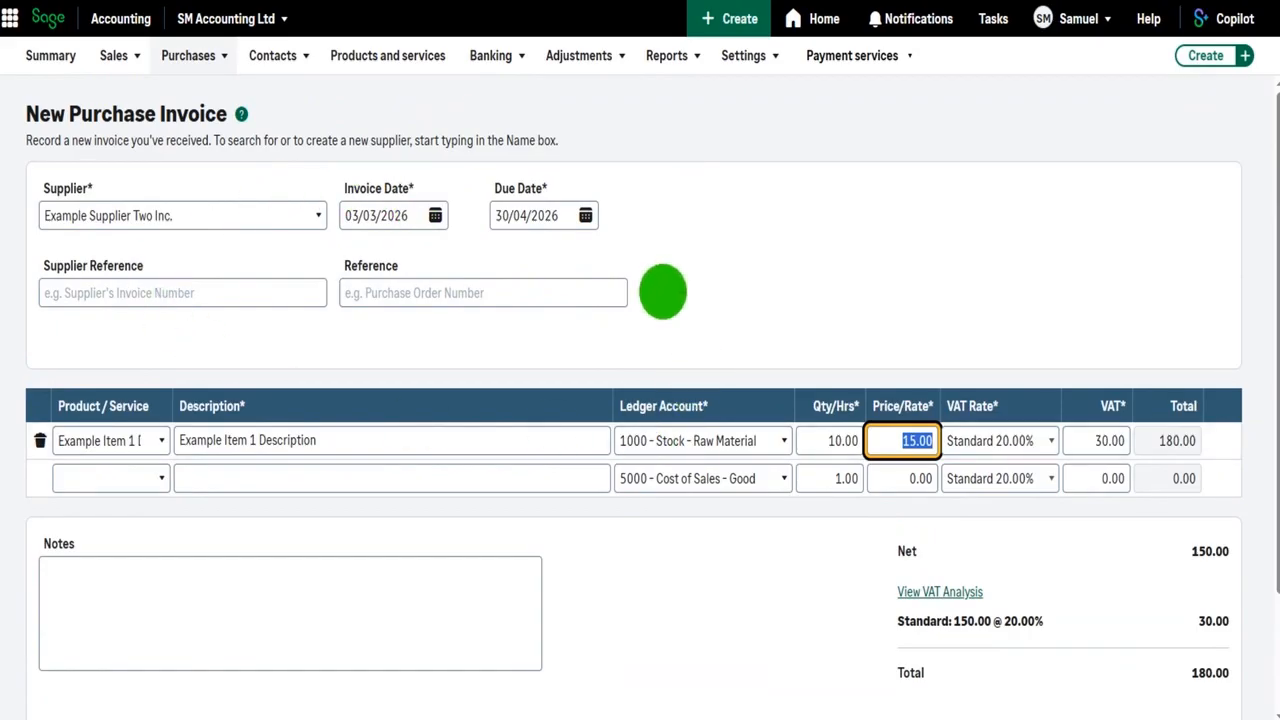
{"action": "scroll", "coordinate": [655, 291], "scroll_direction": "down", "scroll_amount": 2}
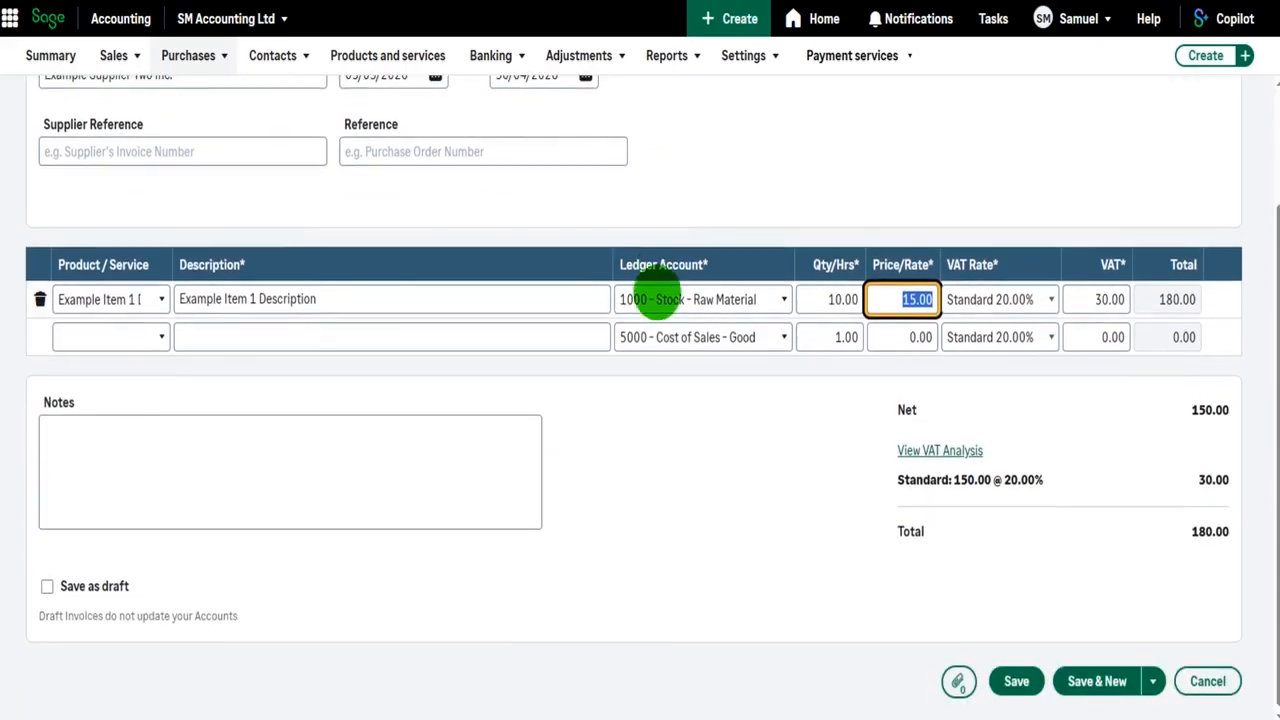
{"action": "left_click", "coordinate": [1014, 671]}
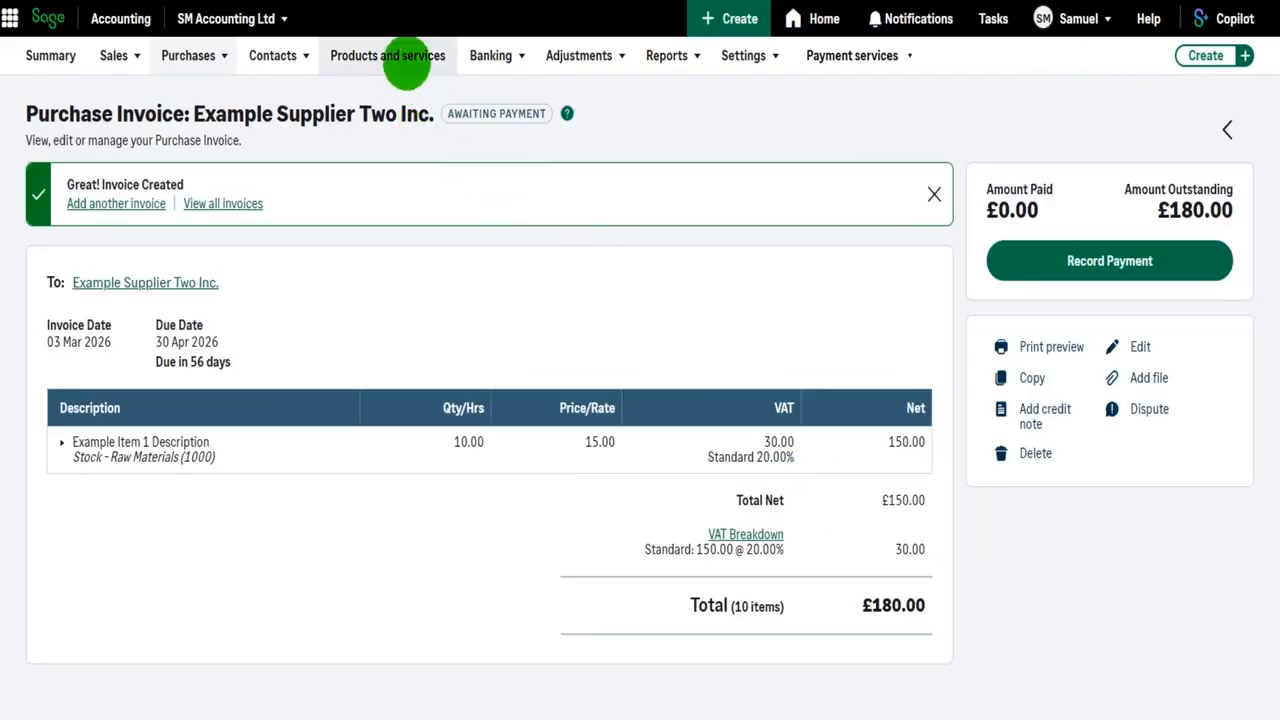
{"action": "left_click", "coordinate": [405, 56]}
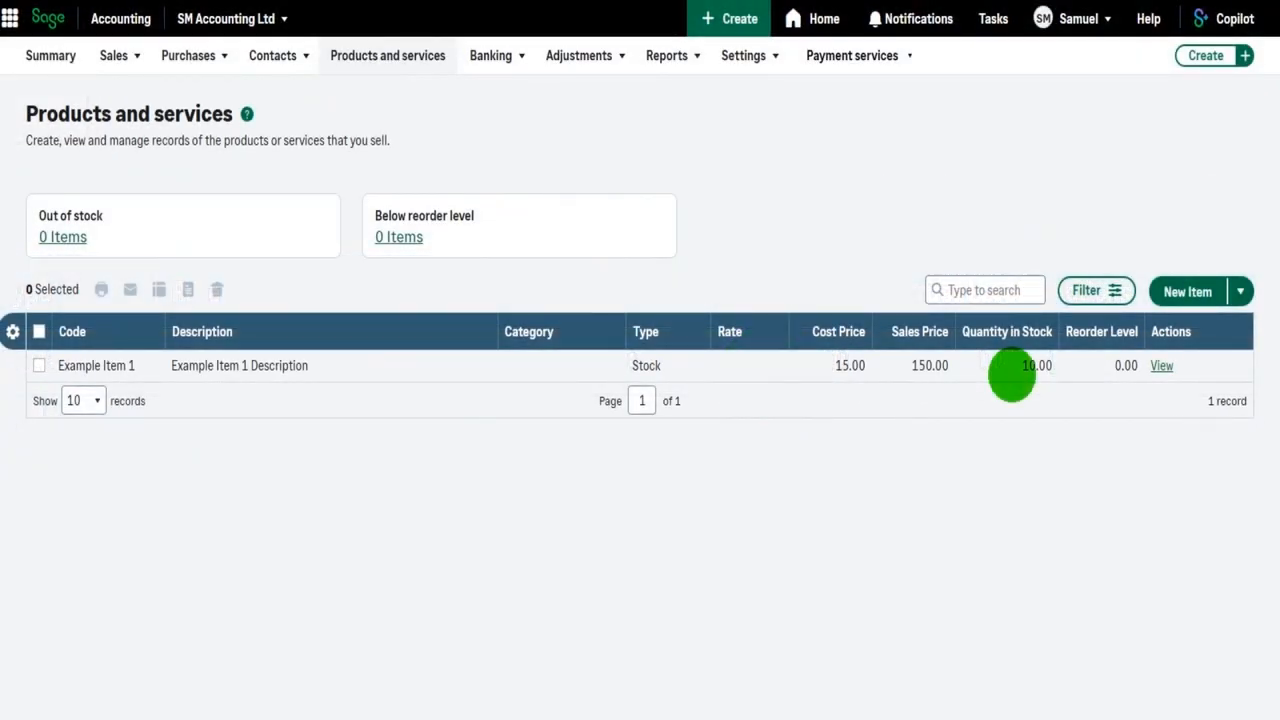
Start a new sales invoice for the customer Aviva with Example Item 1 as its first line
{"action": "left_click", "coordinate": [126, 58]}
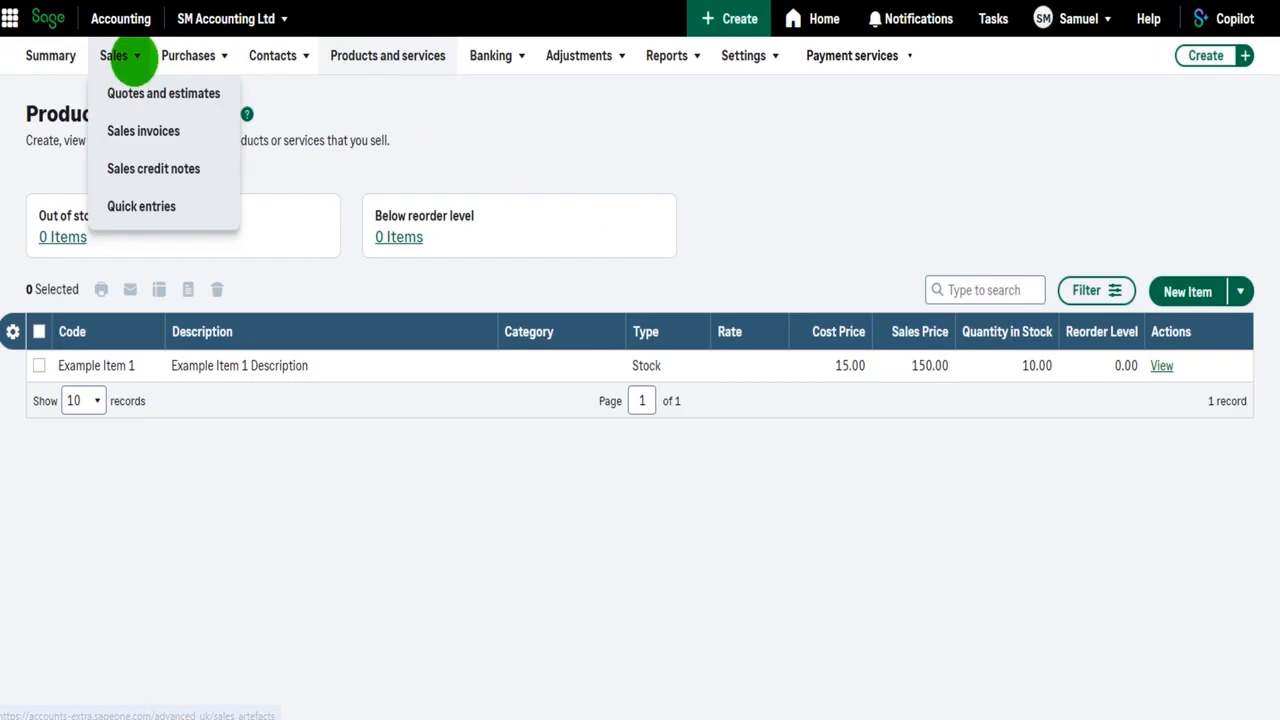
{"action": "left_click", "coordinate": [140, 130]}
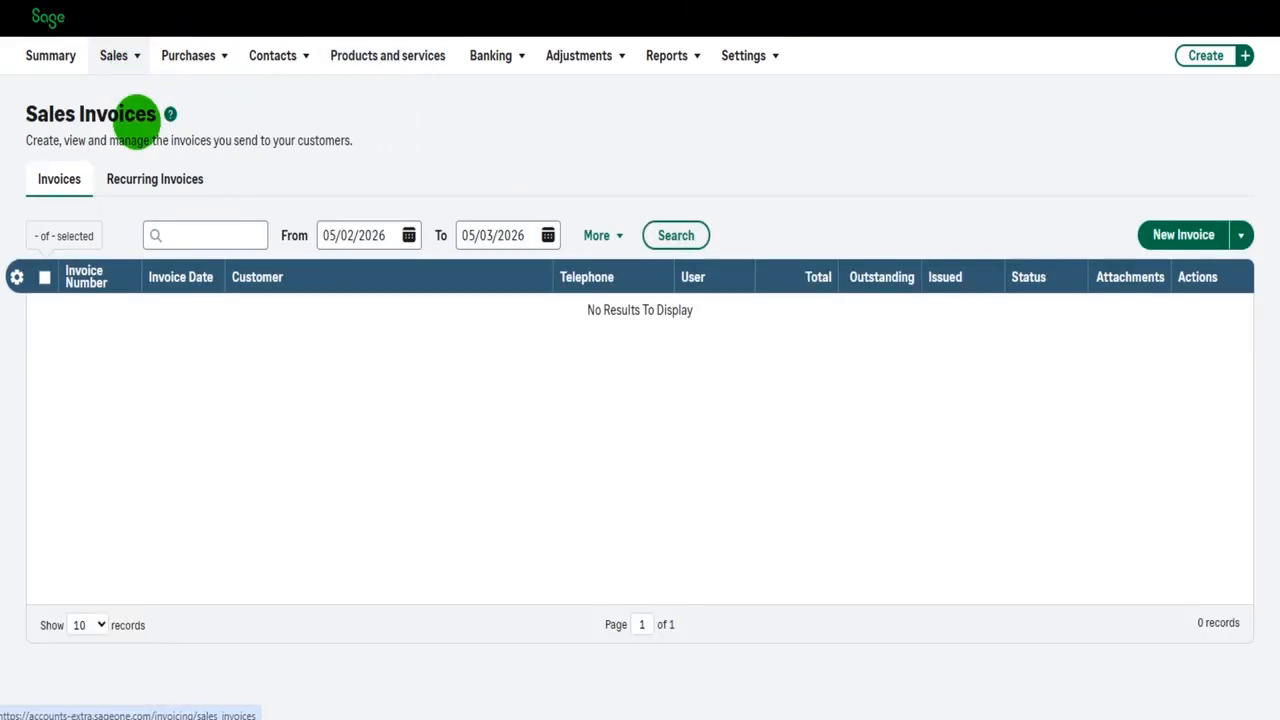
{"action": "left_click", "coordinate": [1174, 234]}
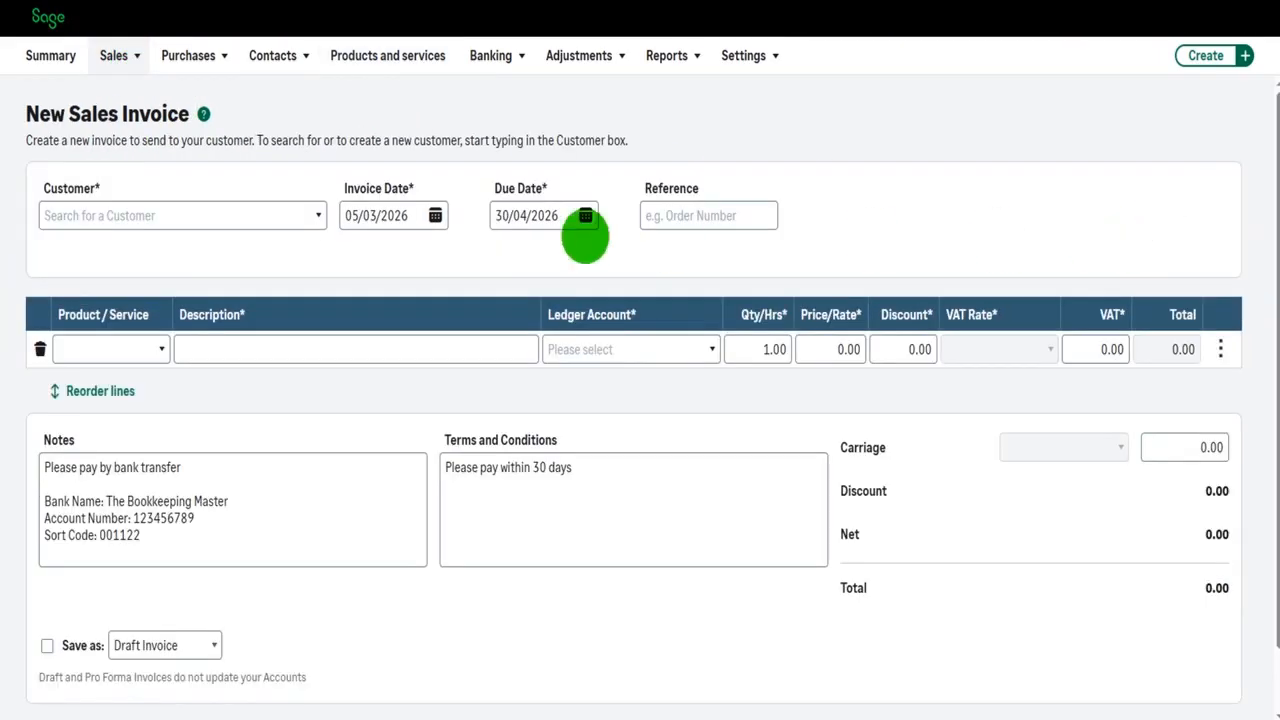
{"action": "left_click", "coordinate": [324, 214]}
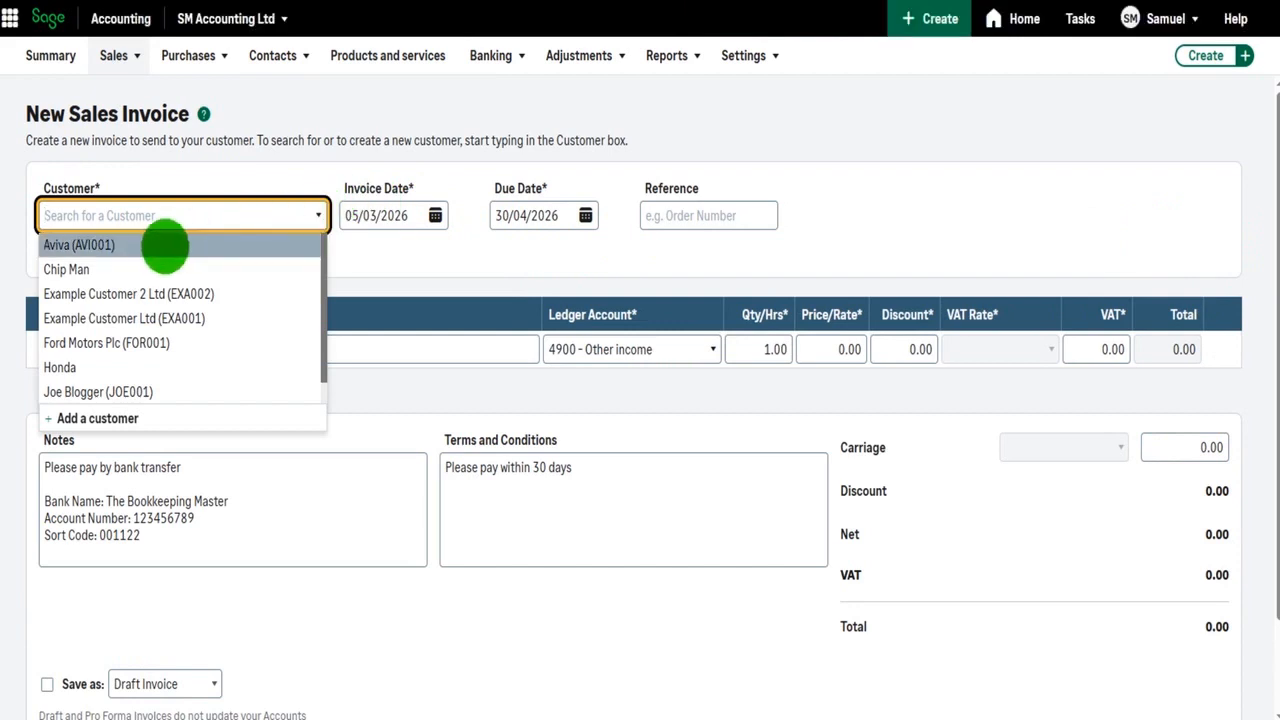
{"action": "left_click", "coordinate": [115, 250]}
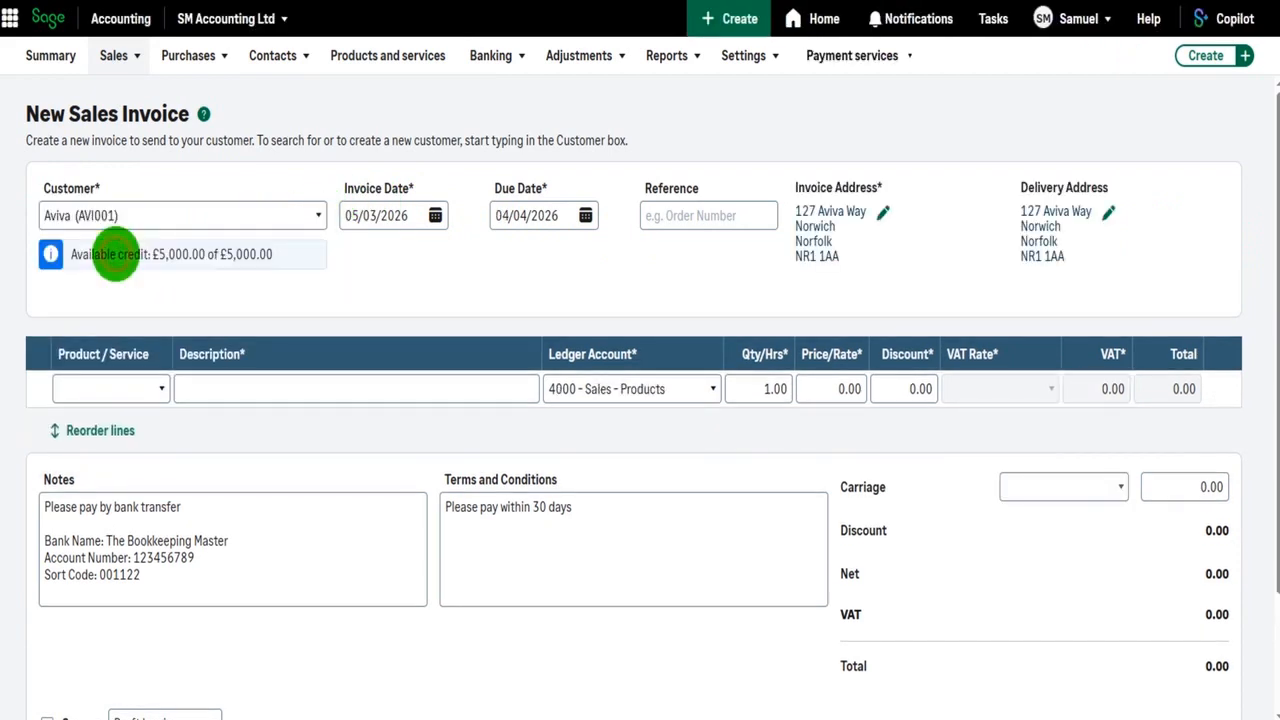
{"action": "left_click", "coordinate": [161, 389]}
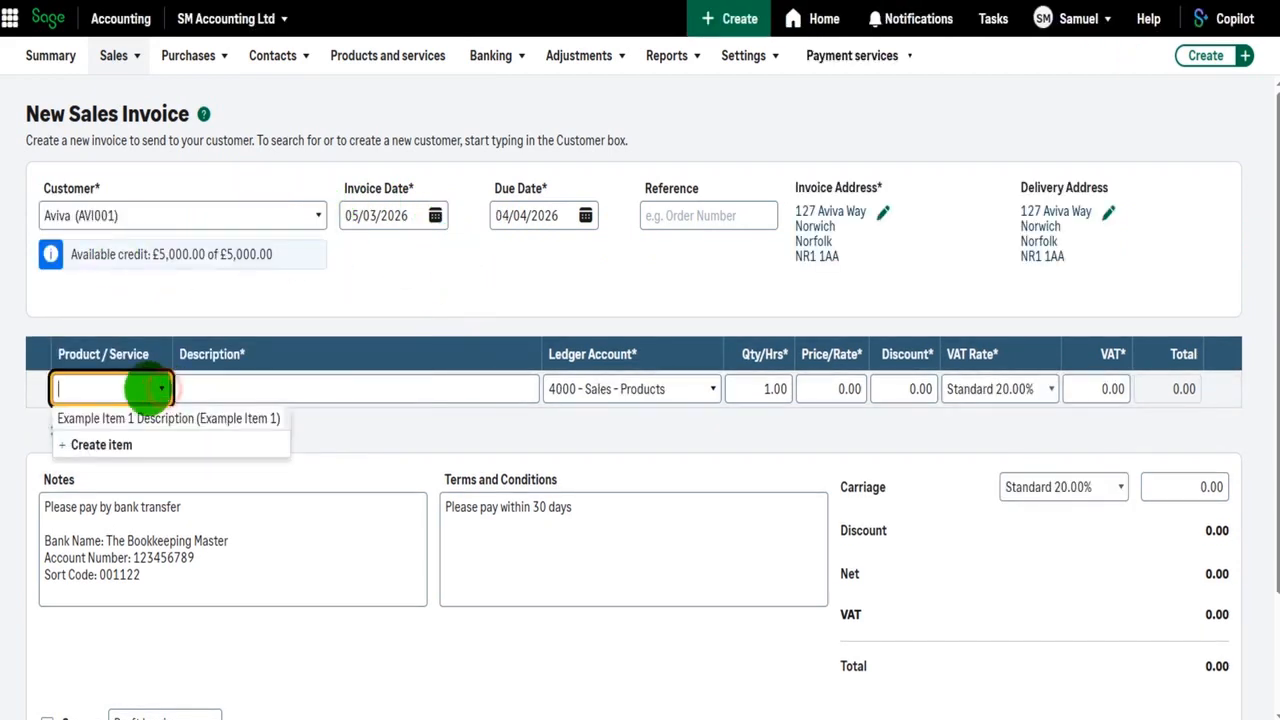
{"action": "left_click", "coordinate": [90, 414]}
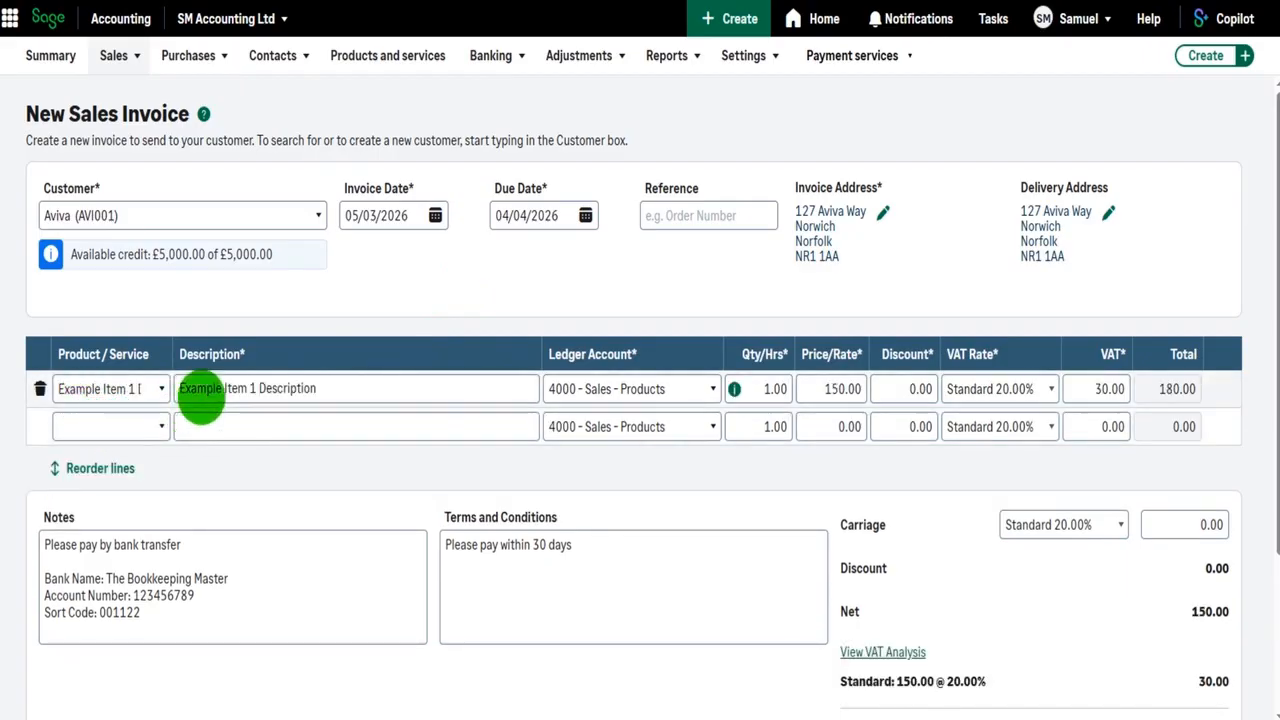
Set the Example Item 1 line's quantity to 2 and save the sales invoice
{"action": "left_click", "coordinate": [778, 390]}
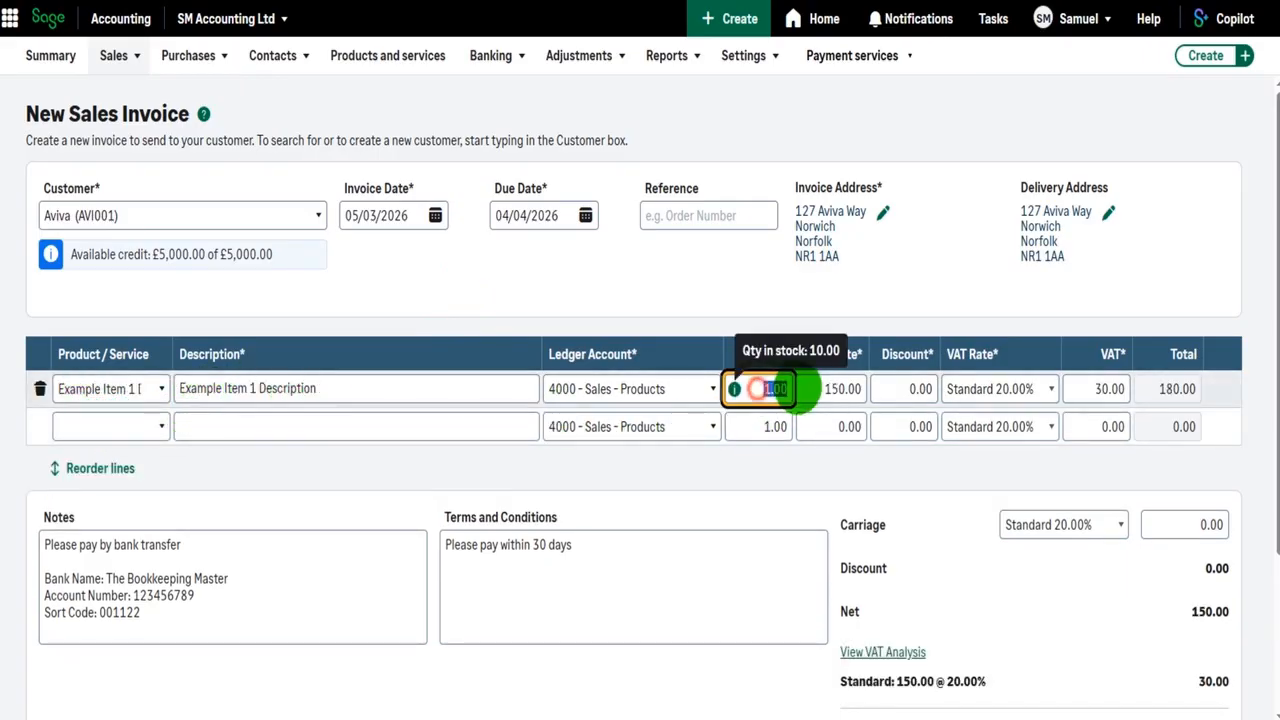
{"action": "type", "text": "2"}
{"action": "left_click", "coordinate": [806, 389]}
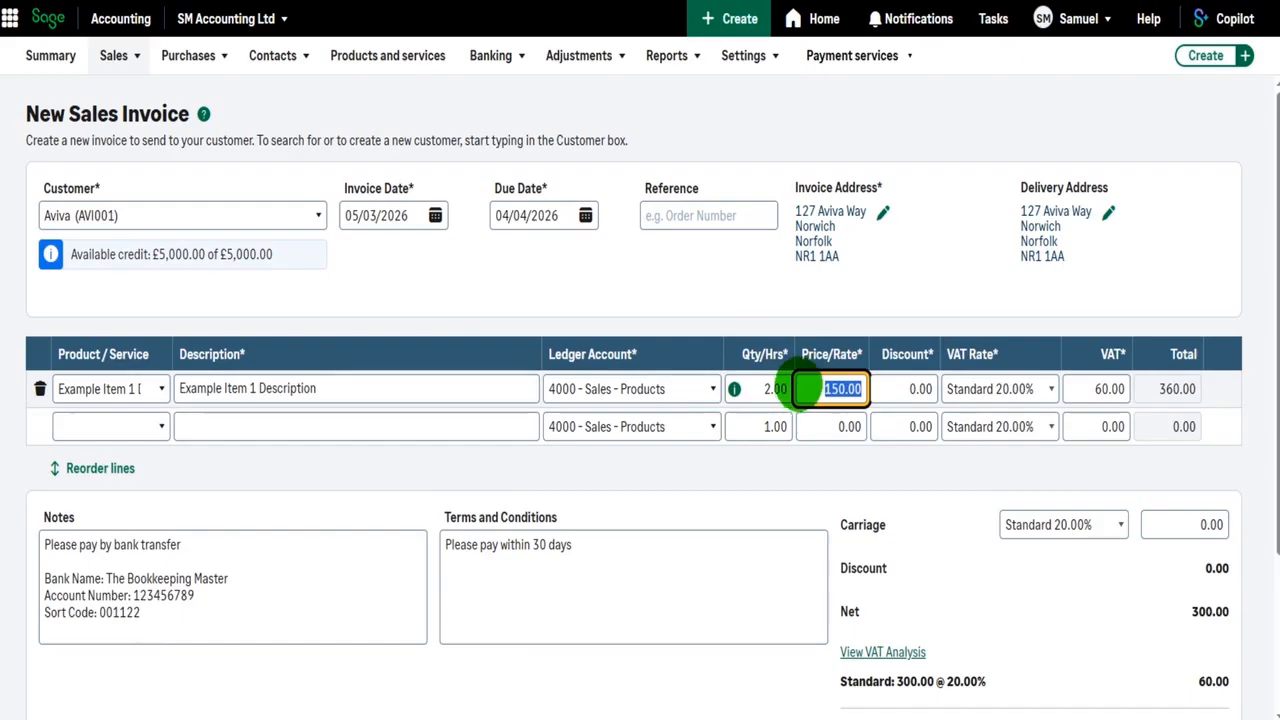
{"action": "scroll", "coordinate": [840, 420], "scroll_direction": "down", "scroll_amount": 2}
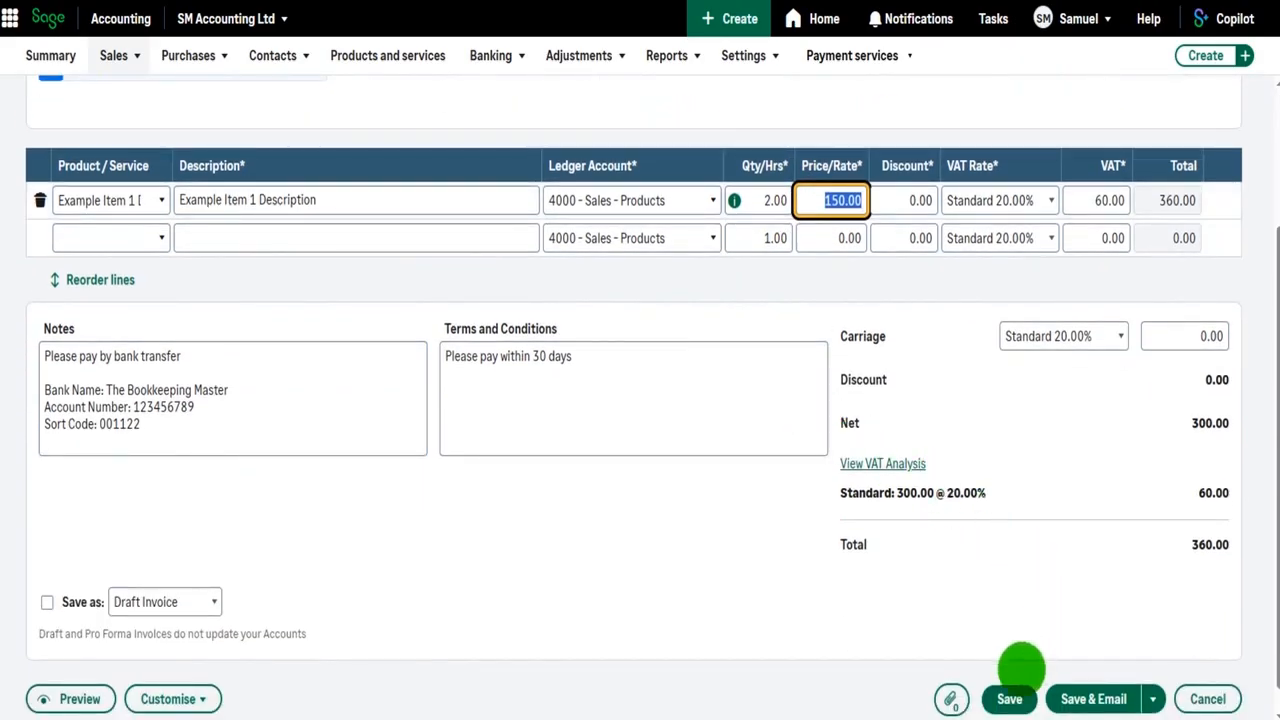
{"action": "left_click", "coordinate": [1007, 699]}
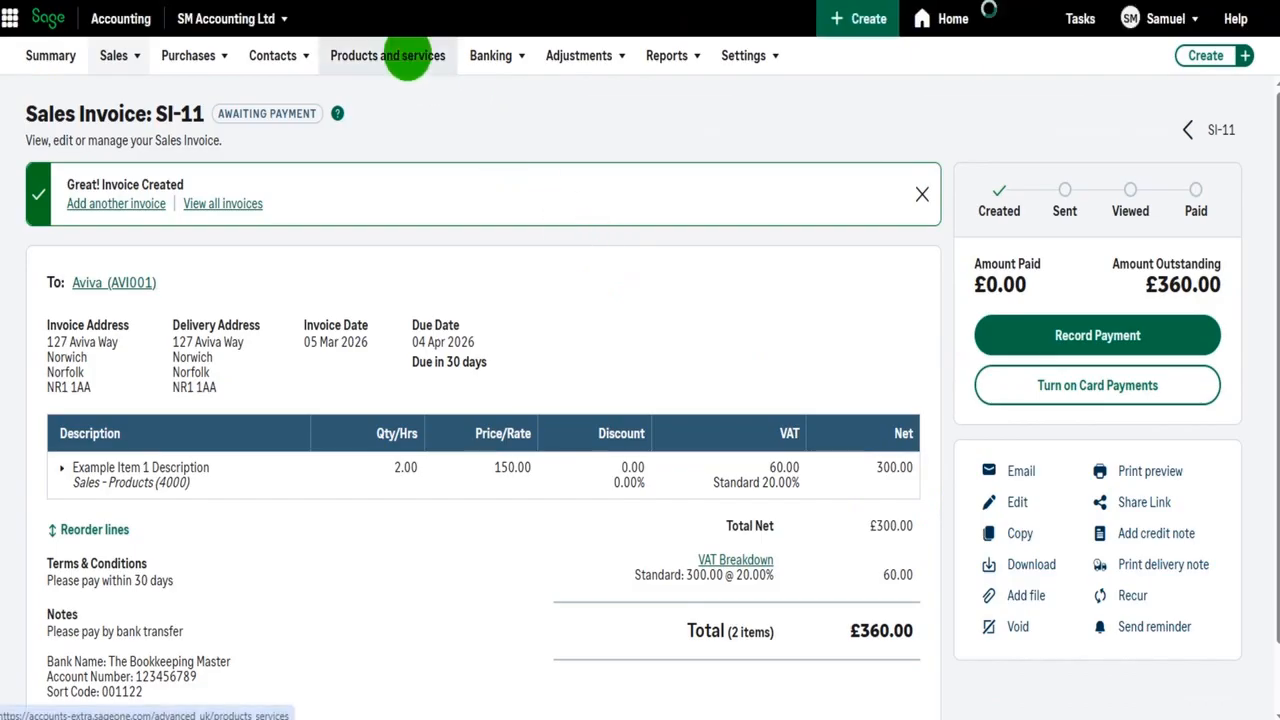
Open Example Item 1's stock record, look at the stock level adjustment options and reasons, and close the adjustment without saving
{"action": "left_click", "coordinate": [408, 63]}
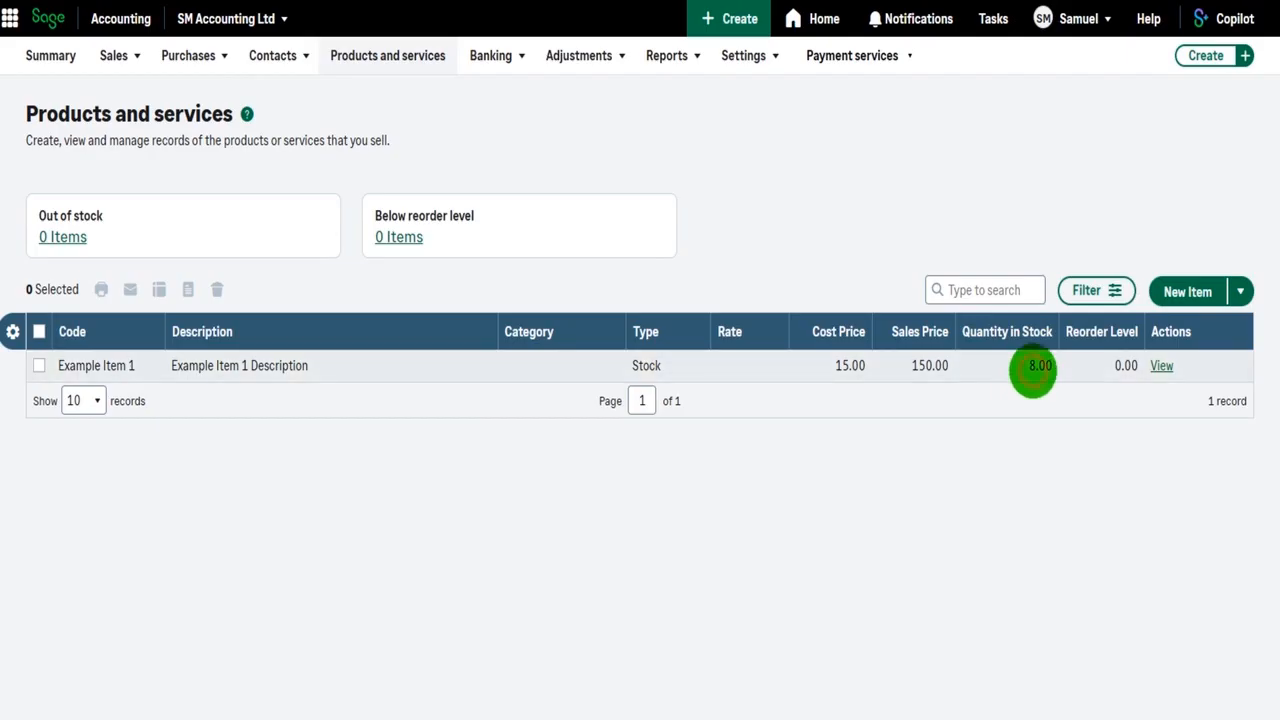
{"action": "left_click", "coordinate": [1033, 368]}
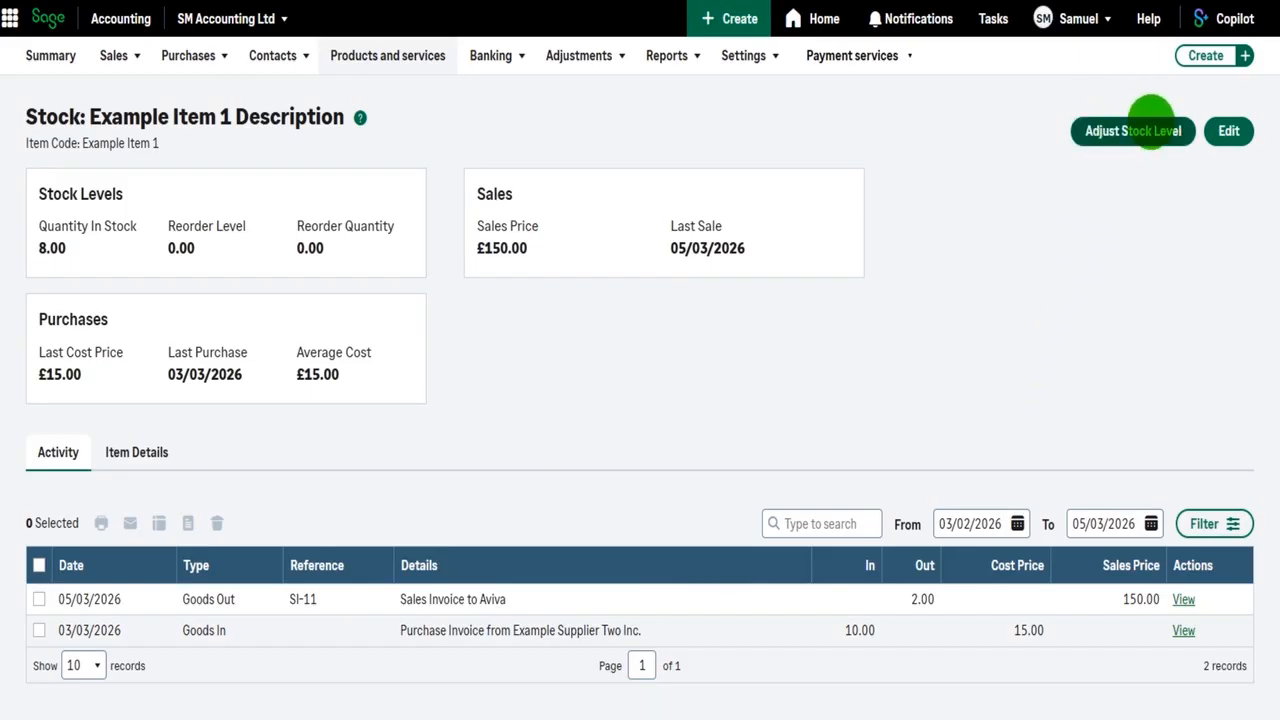
{"action": "left_click", "coordinate": [1150, 118]}
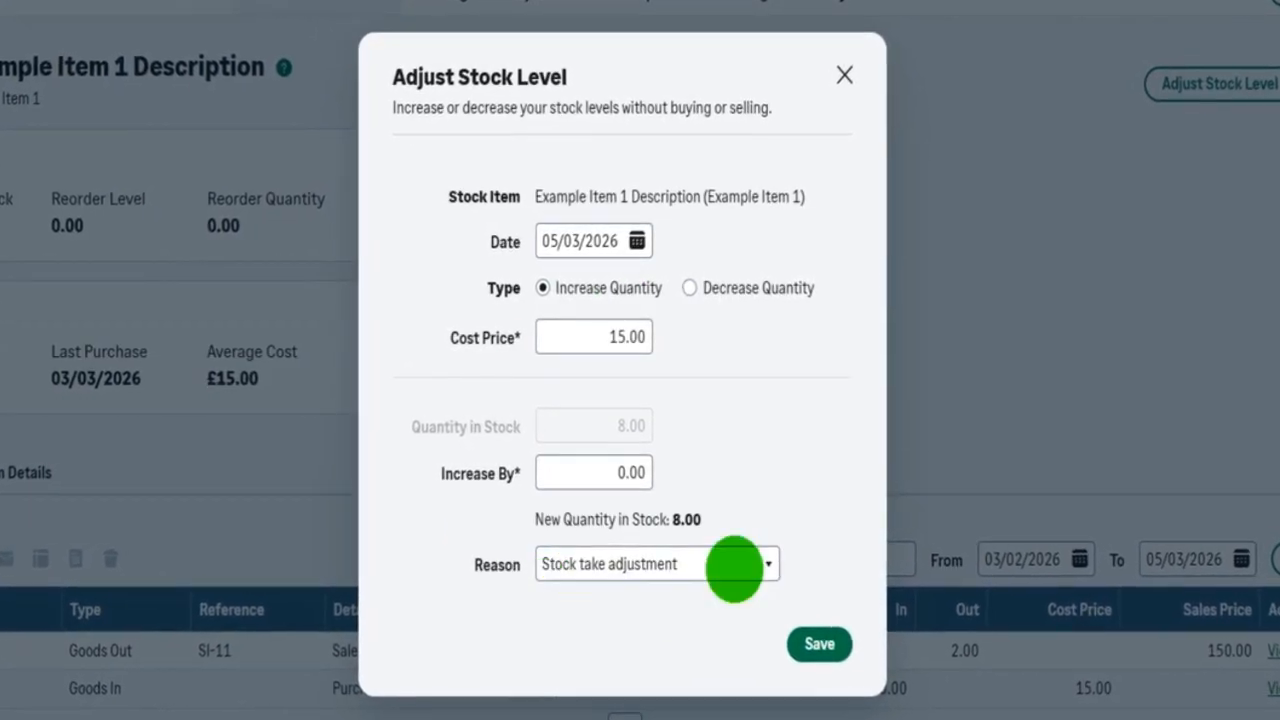
{"action": "left_click", "coordinate": [763, 566]}
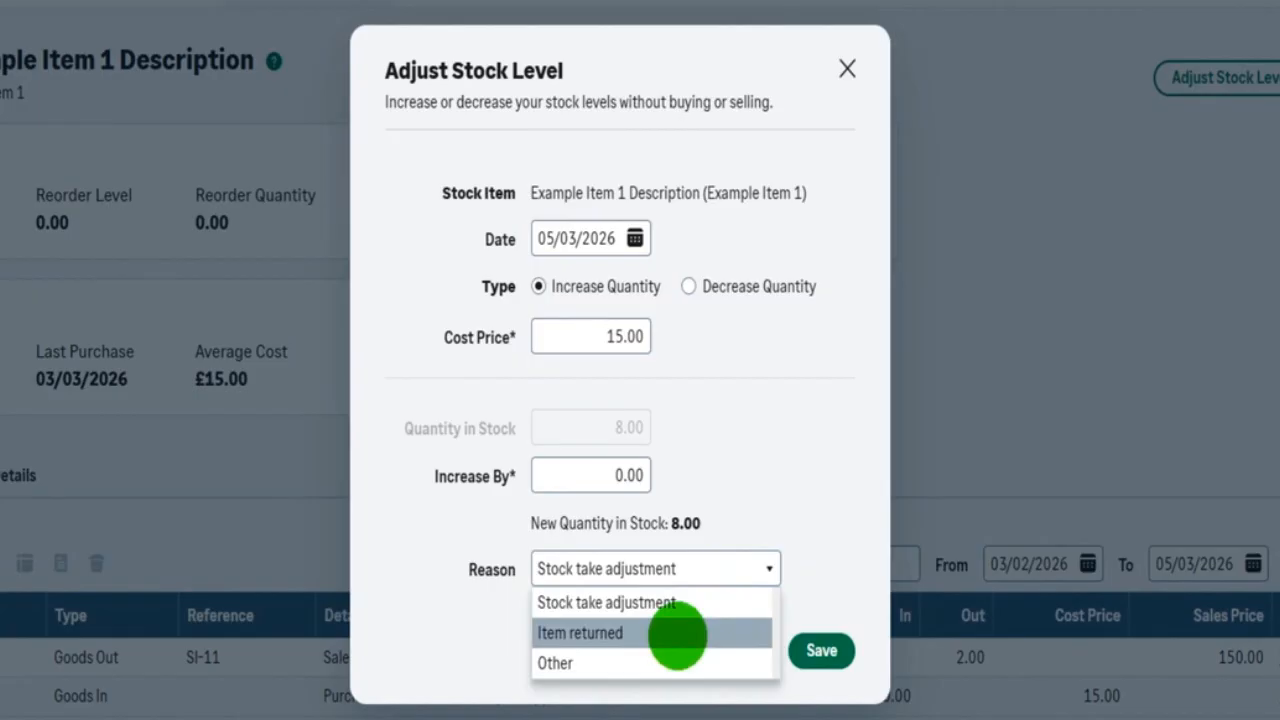
{"action": "left_click", "coordinate": [805, 460]}
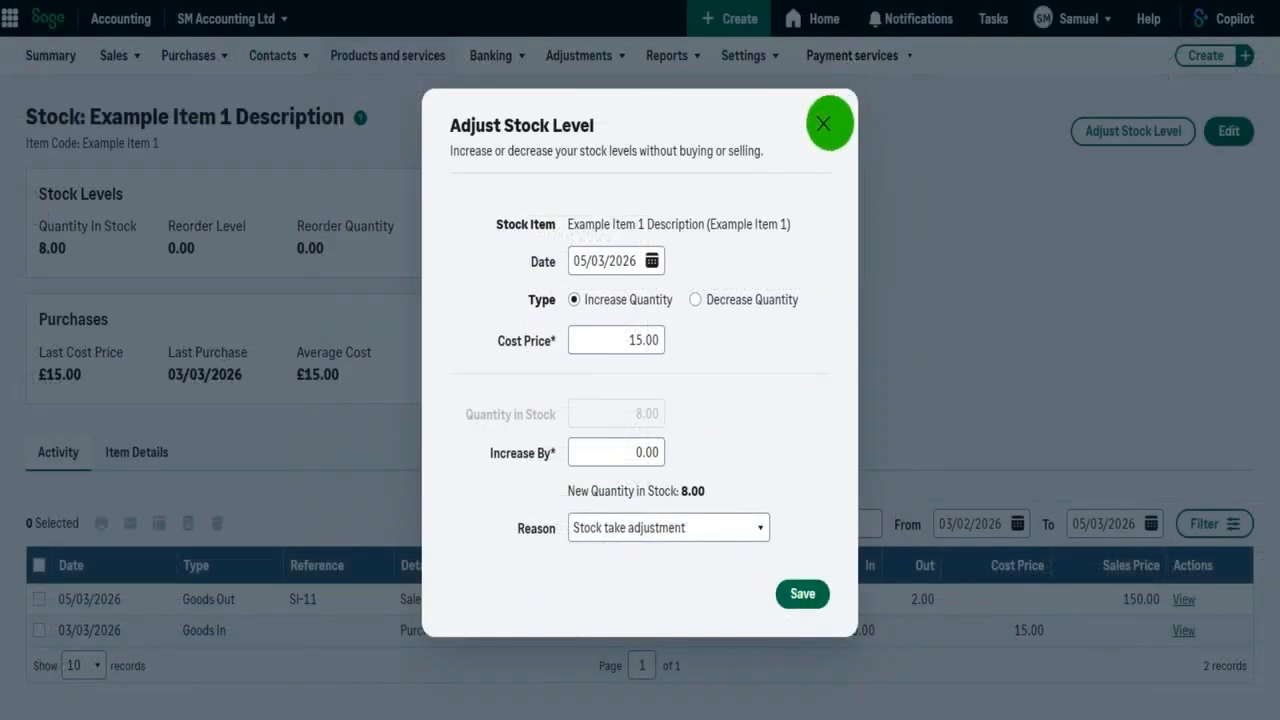
{"action": "left_click", "coordinate": [823, 124]}
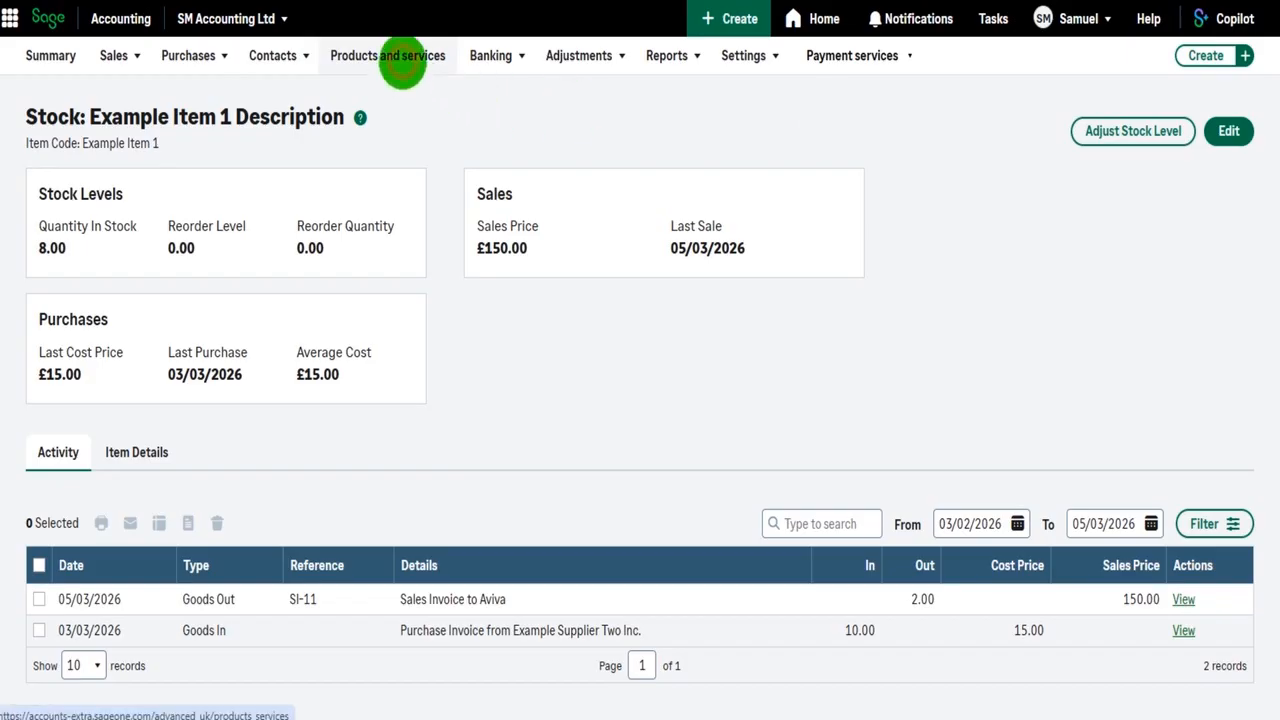
Open Example Item 1's record from the products and services list, review its editable item details, and close the editor without saving
{"action": "left_click", "coordinate": [403, 57]}
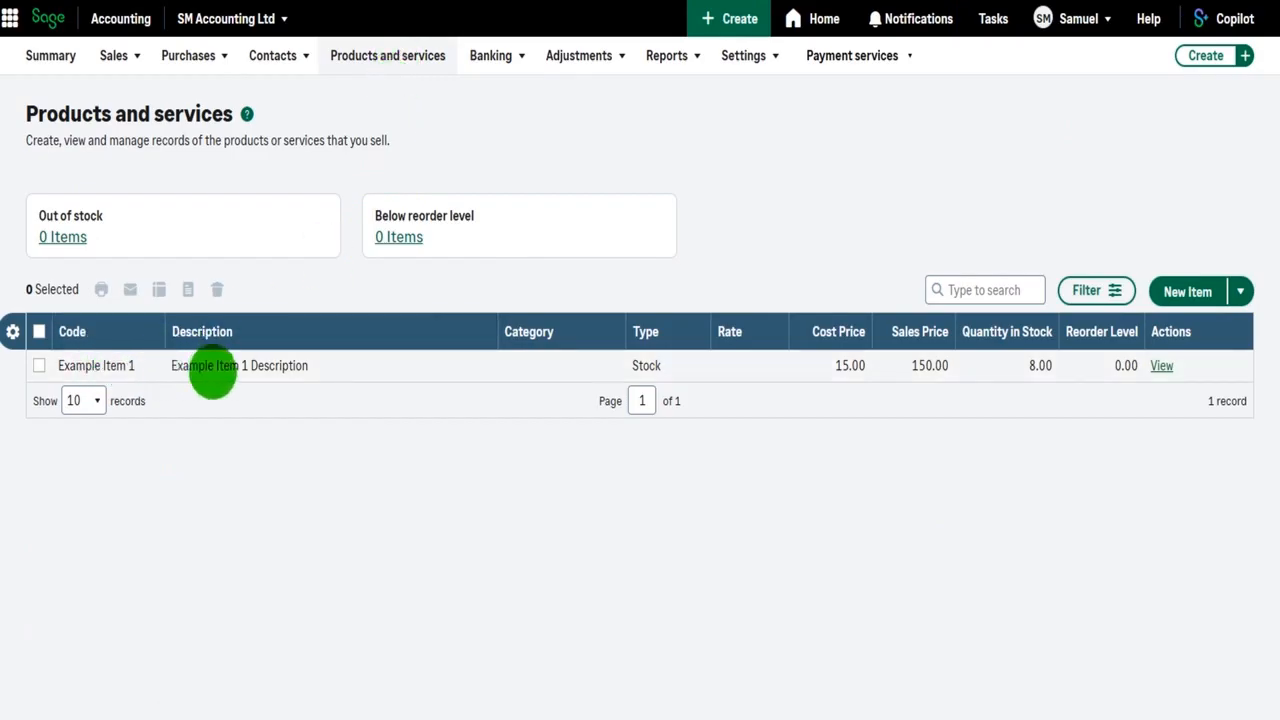
{"action": "left_click", "coordinate": [254, 366]}
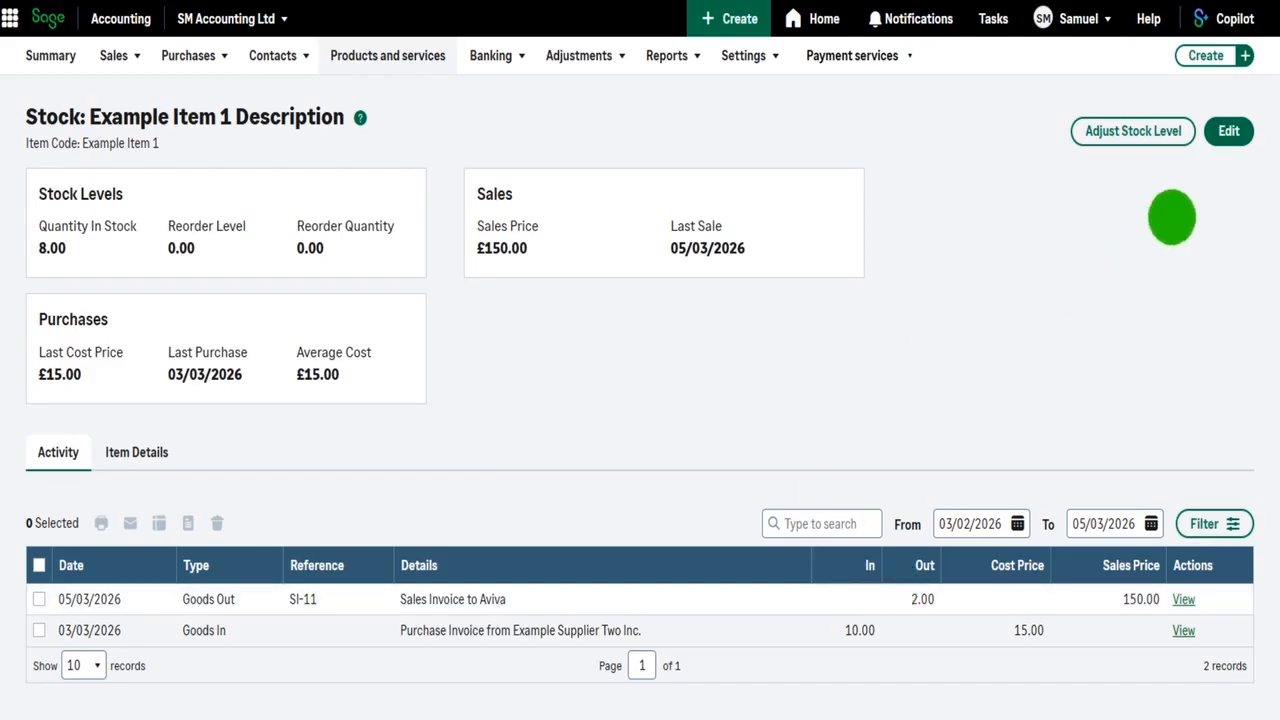
{"action": "left_click", "coordinate": [1229, 131]}
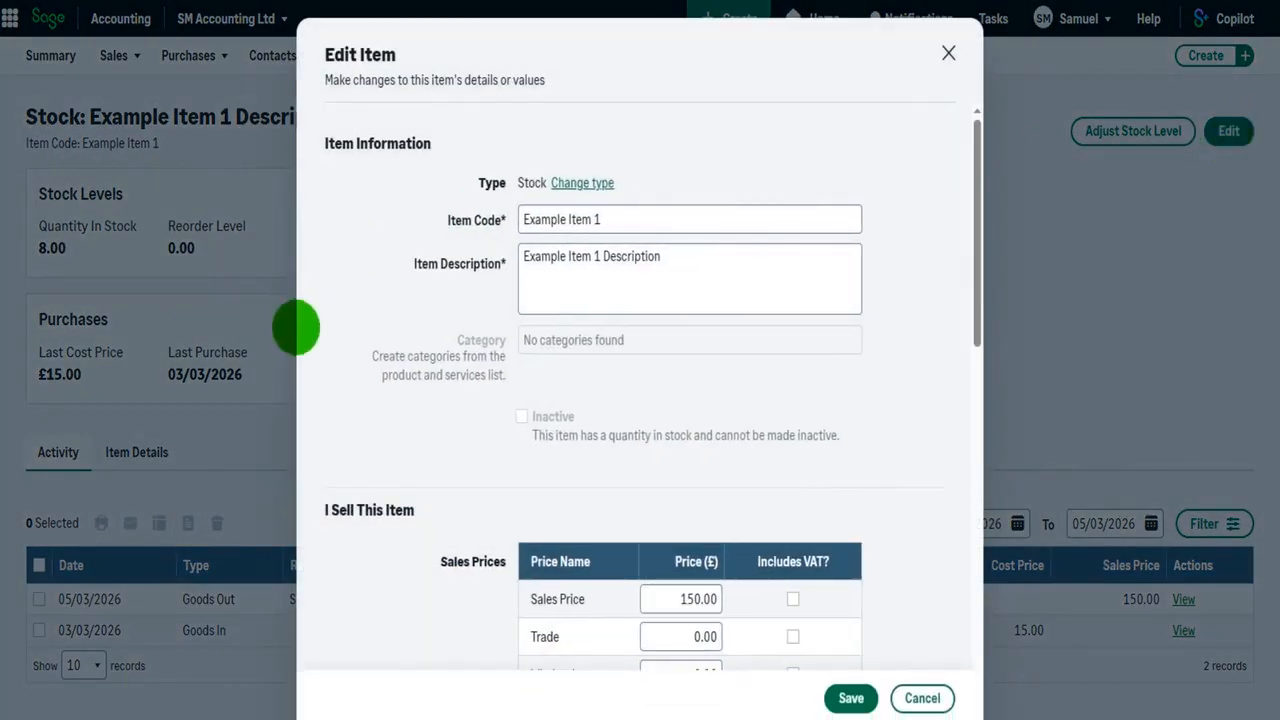
{"action": "scroll", "coordinate": [637, 409], "scroll_direction": "down", "scroll_amount": 3}
{"action": "scroll", "coordinate": [440, 445], "scroll_direction": "down", "scroll_amount": 7}
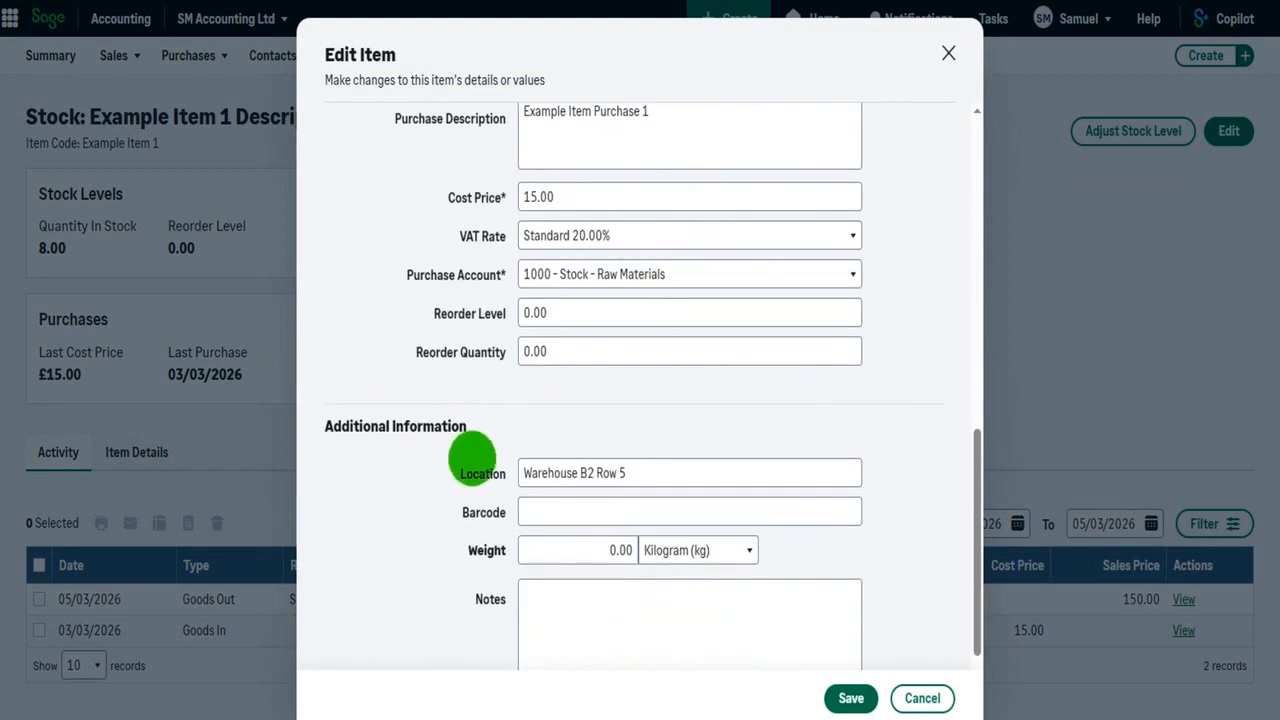
{"action": "scroll", "coordinate": [440, 458], "scroll_direction": "up", "scroll_amount": 3}
{"action": "scroll", "coordinate": [437, 457], "scroll_direction": "down", "scroll_amount": 2}
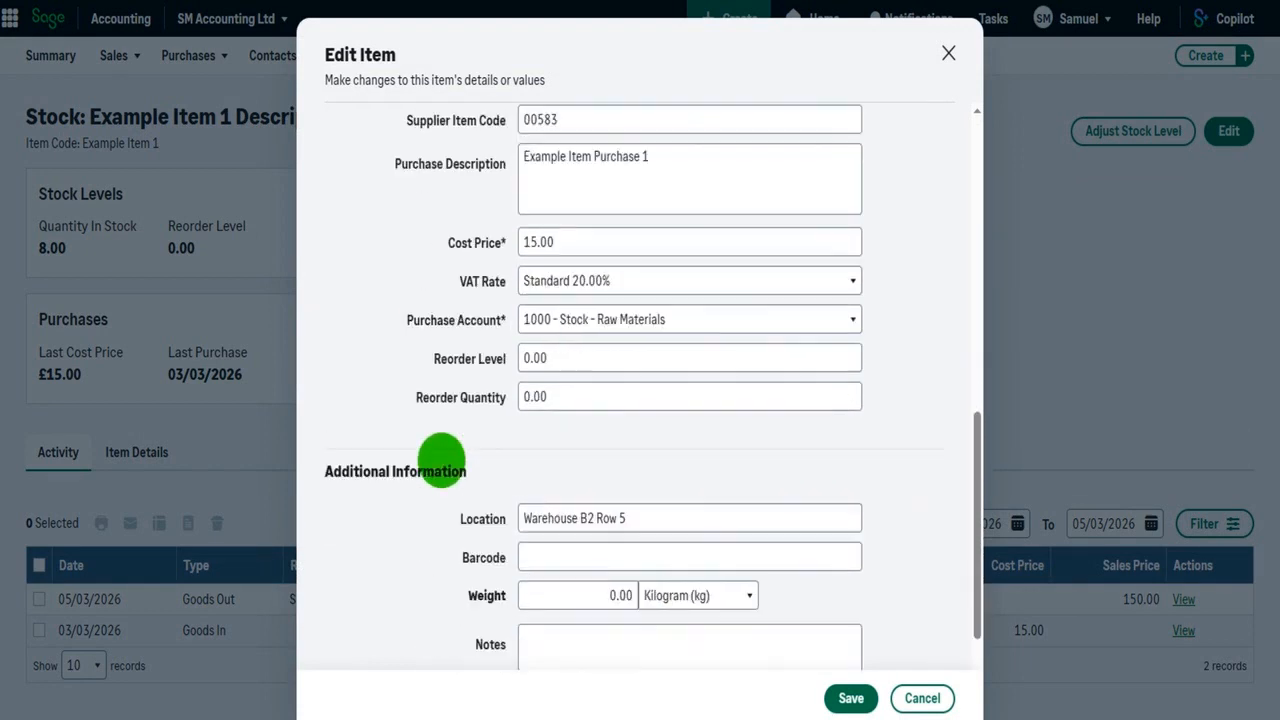
{"action": "scroll", "coordinate": [629, 529], "scroll_direction": "up", "scroll_amount": 4}
{"action": "scroll", "coordinate": [629, 529], "scroll_direction": "up", "scroll_amount": 3}
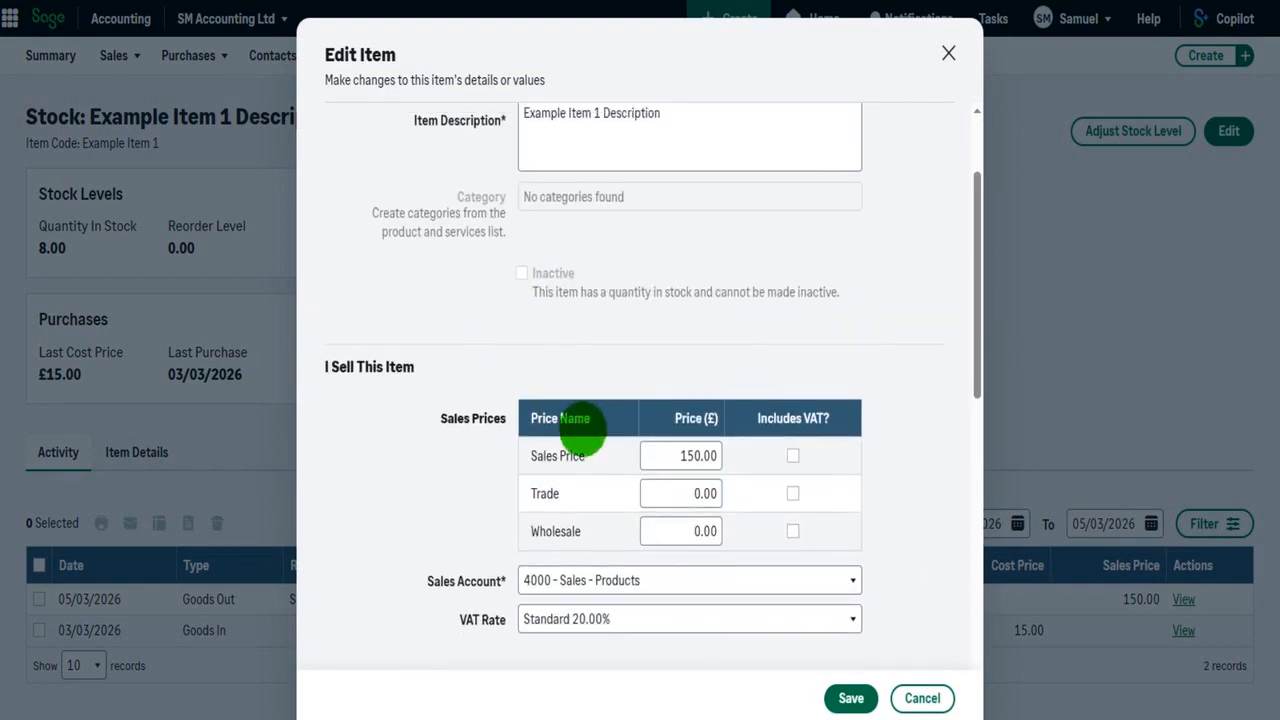
{"action": "scroll", "coordinate": [586, 423], "scroll_direction": "up", "scroll_amount": 2}
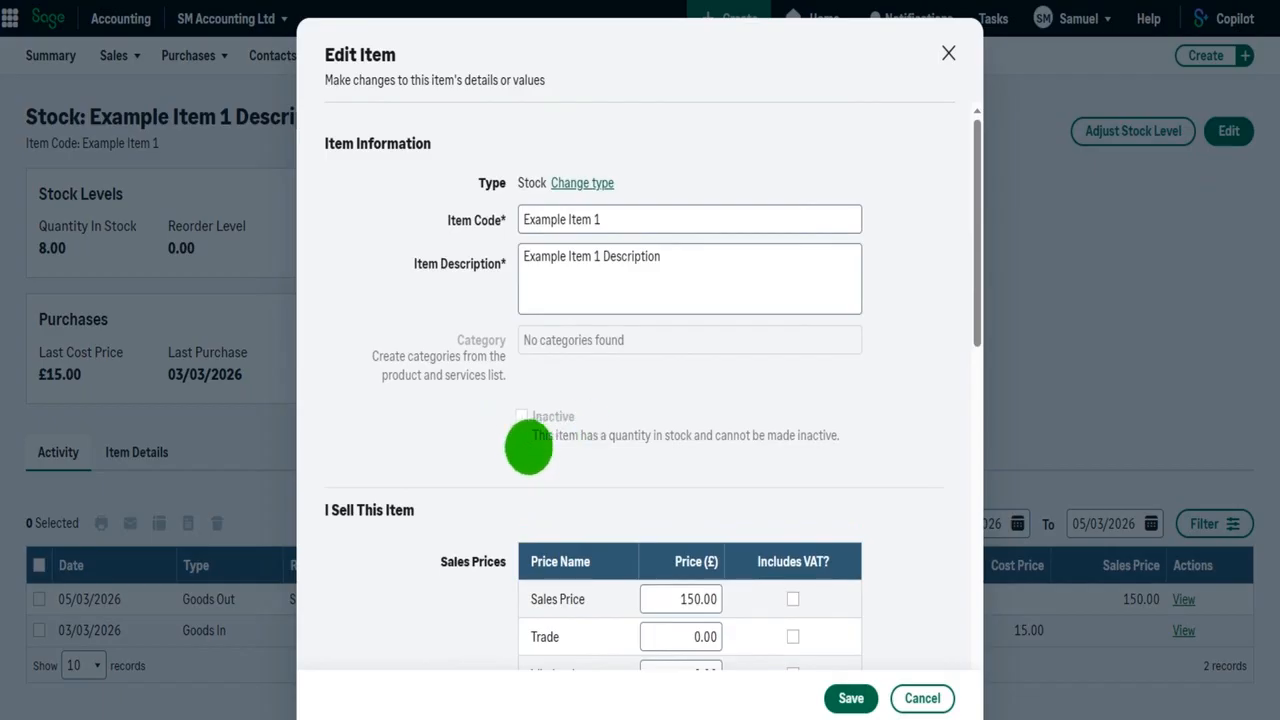
{"action": "left_click", "coordinate": [948, 53]}
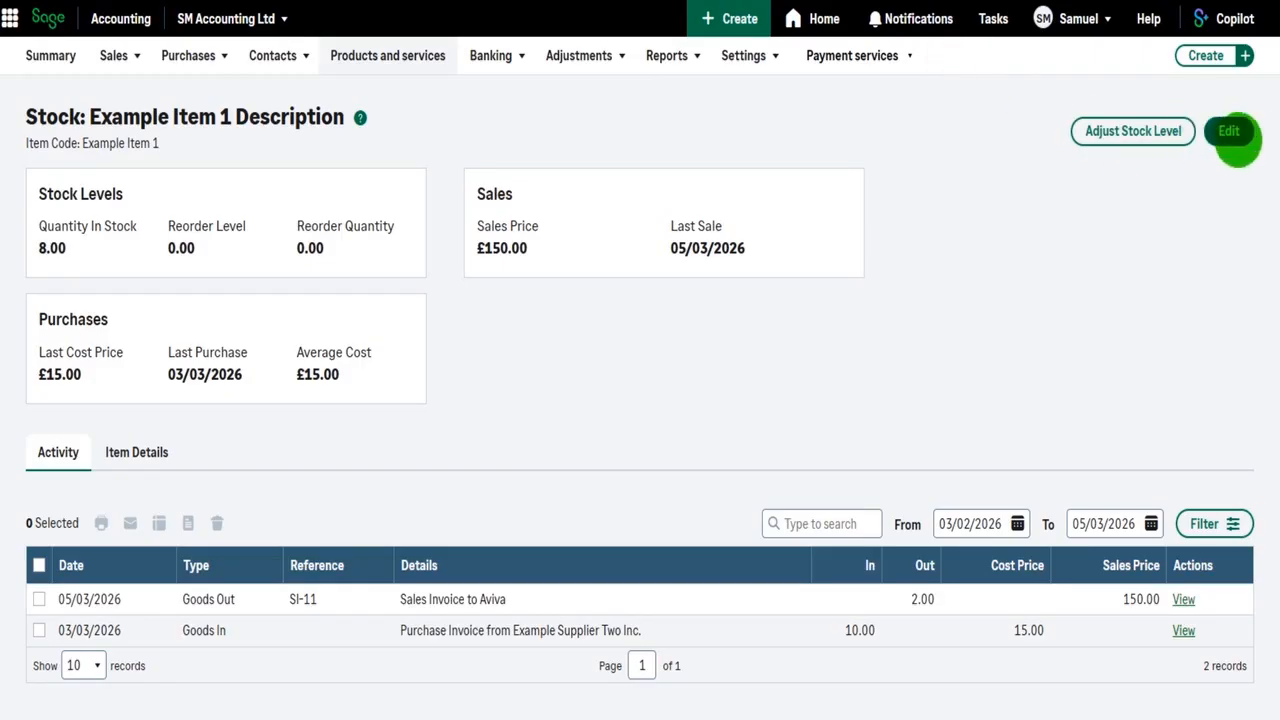
Return to the products and services list, select Example Item 1 to look at the delete option, and clear the selection
{"action": "left_click", "coordinate": [394, 57]}
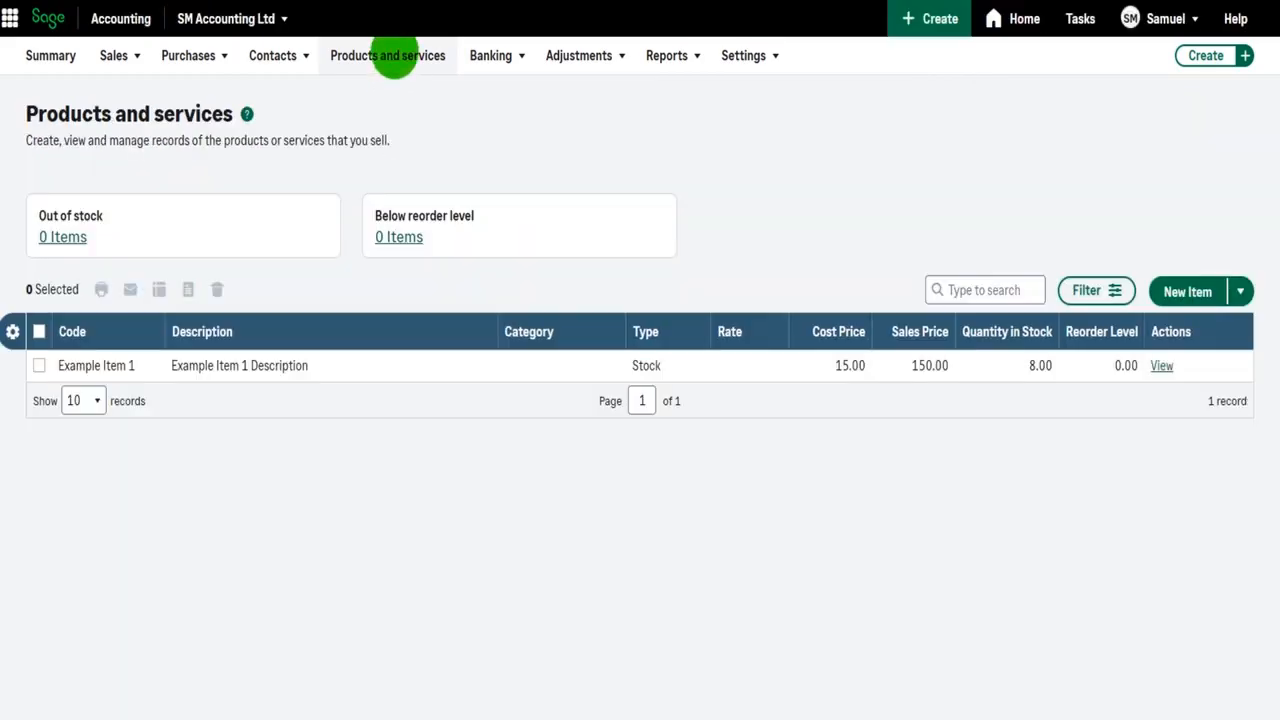
{"action": "left_click", "coordinate": [39, 366]}
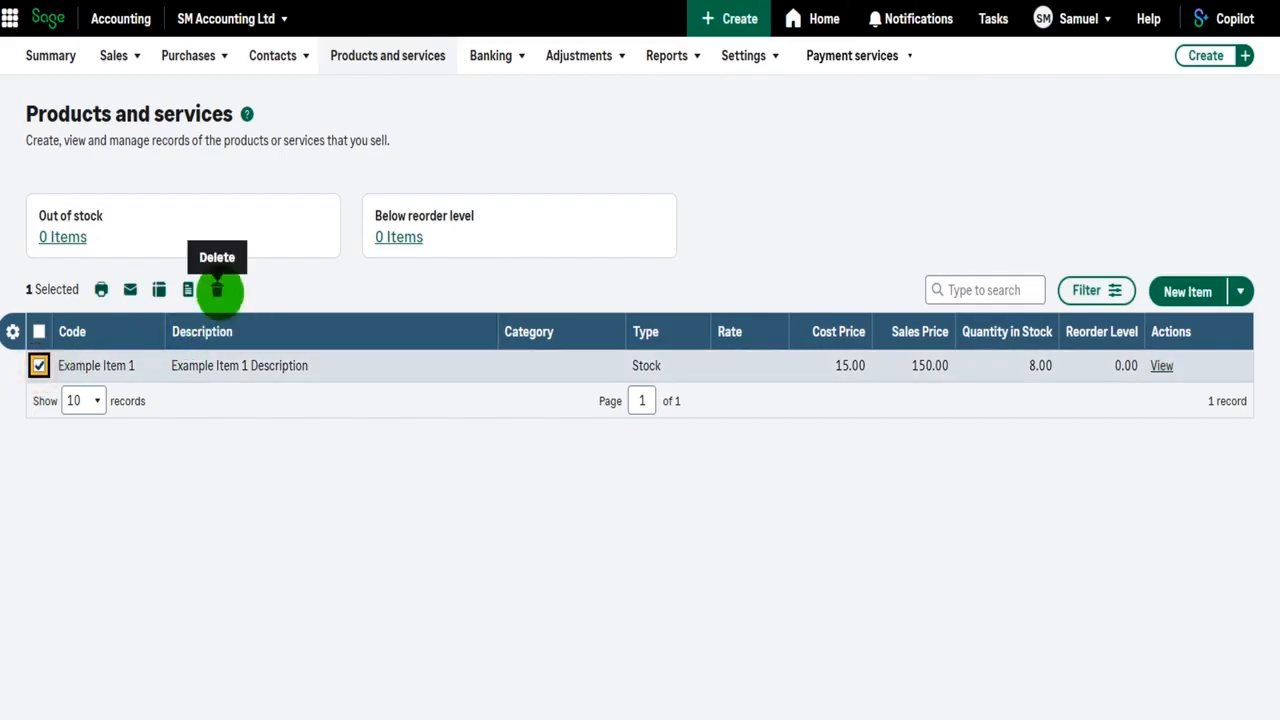
{"action": "left_click", "coordinate": [39, 366]}
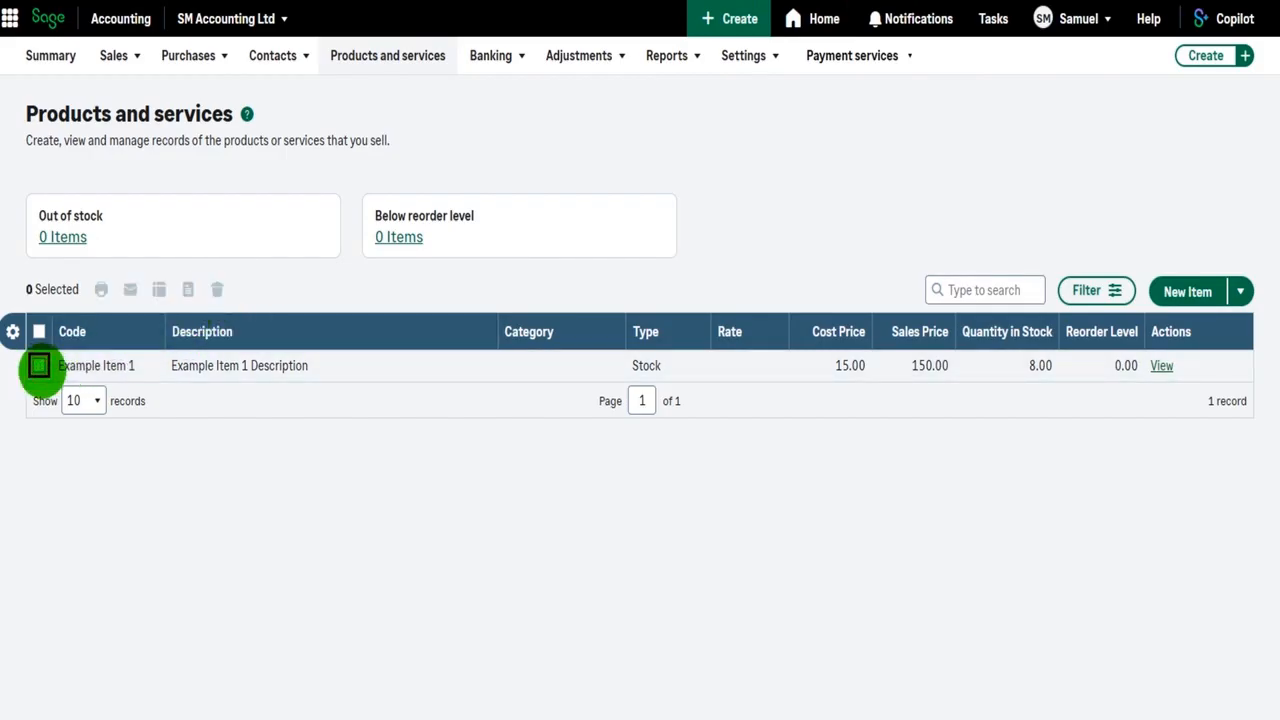